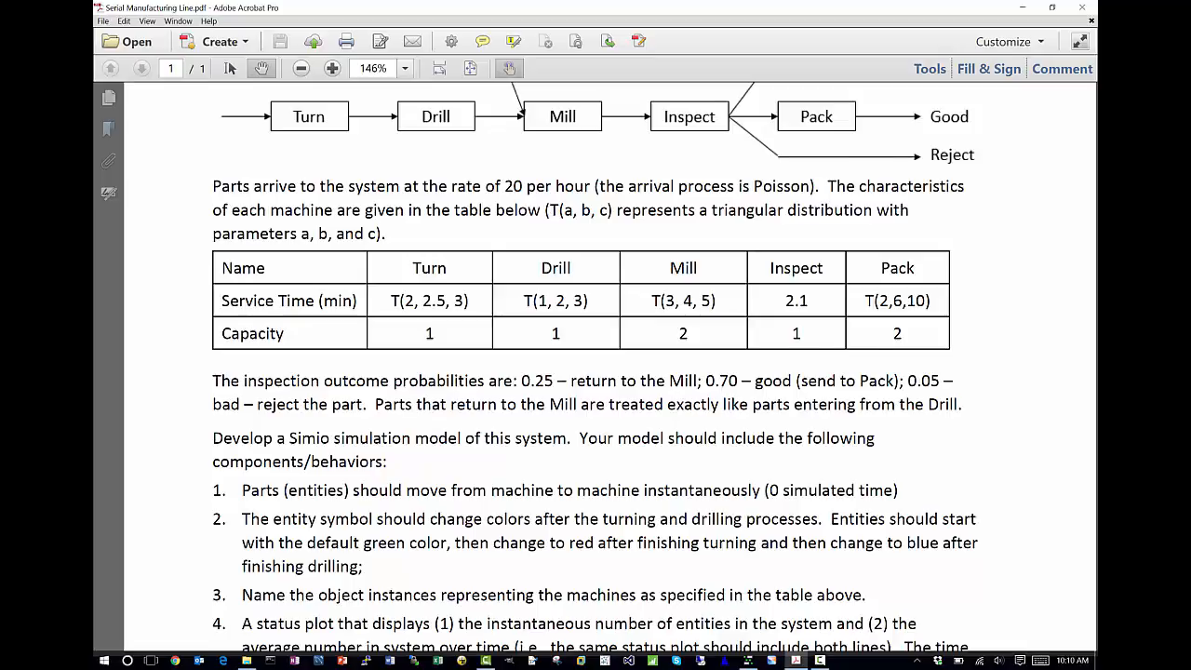
Read the serial manufacturing line assignment, covering the flow diagram, machine table, inspection probabilities, and the model, experiment and response requirements.
scroll(595, 369, down, 1)
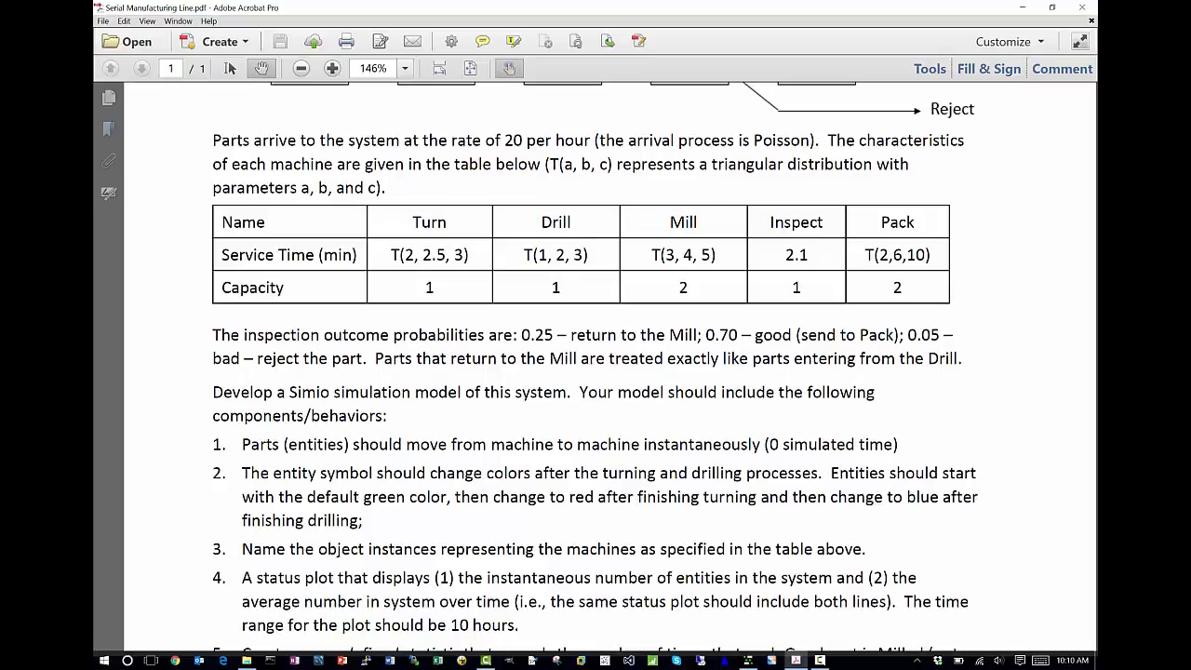
scroll(595, 372, up, 4)
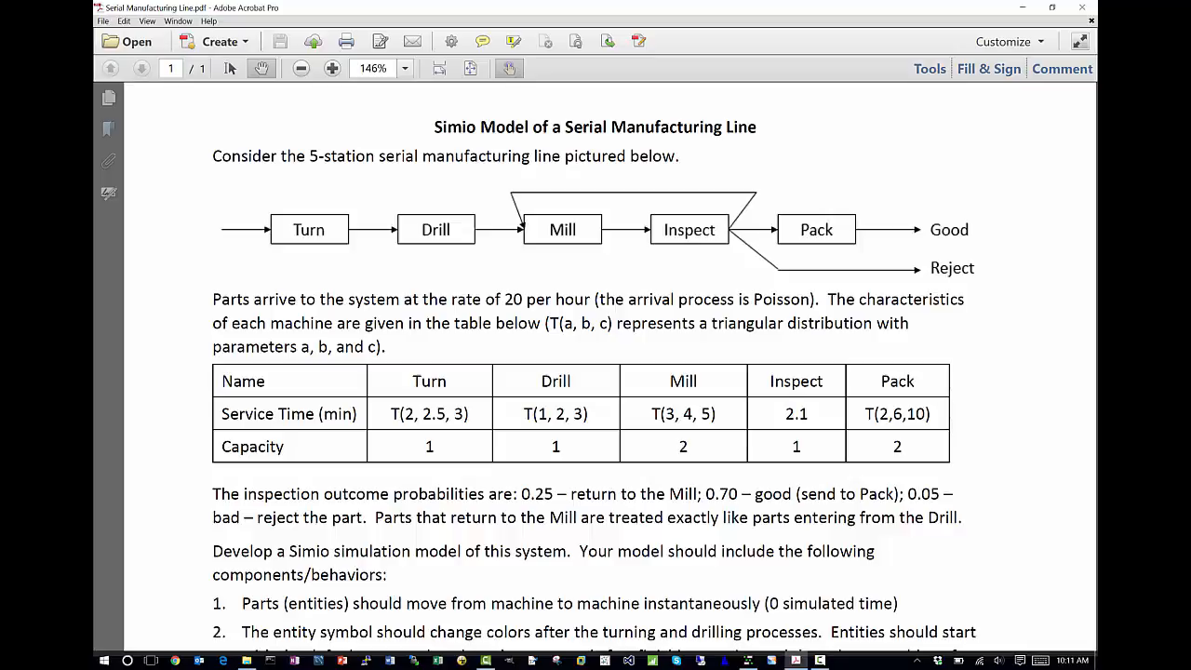
scroll(595, 372, down, 8)
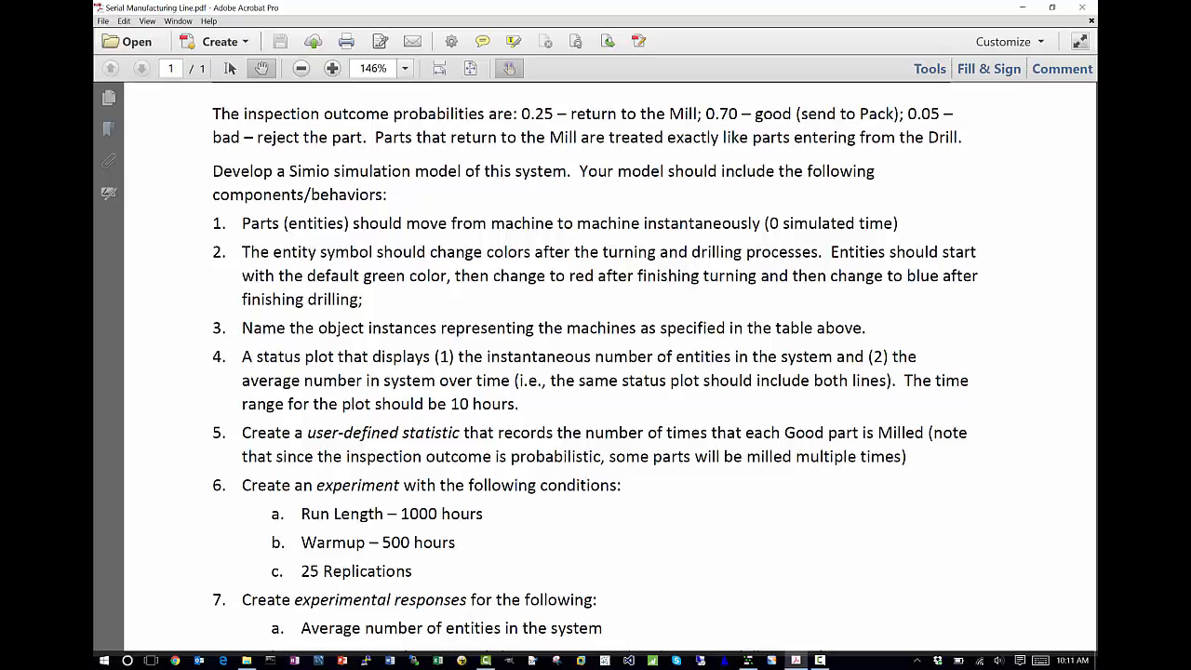
scroll(596, 358, down, 1)
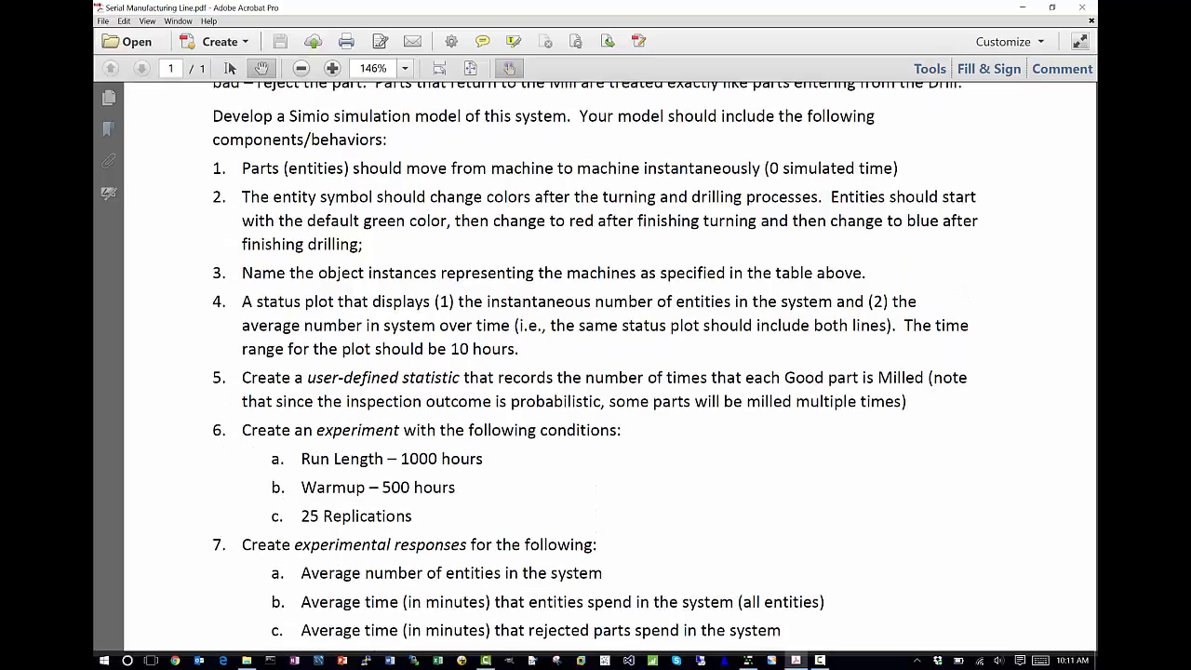
scroll(595, 358, up, 5)
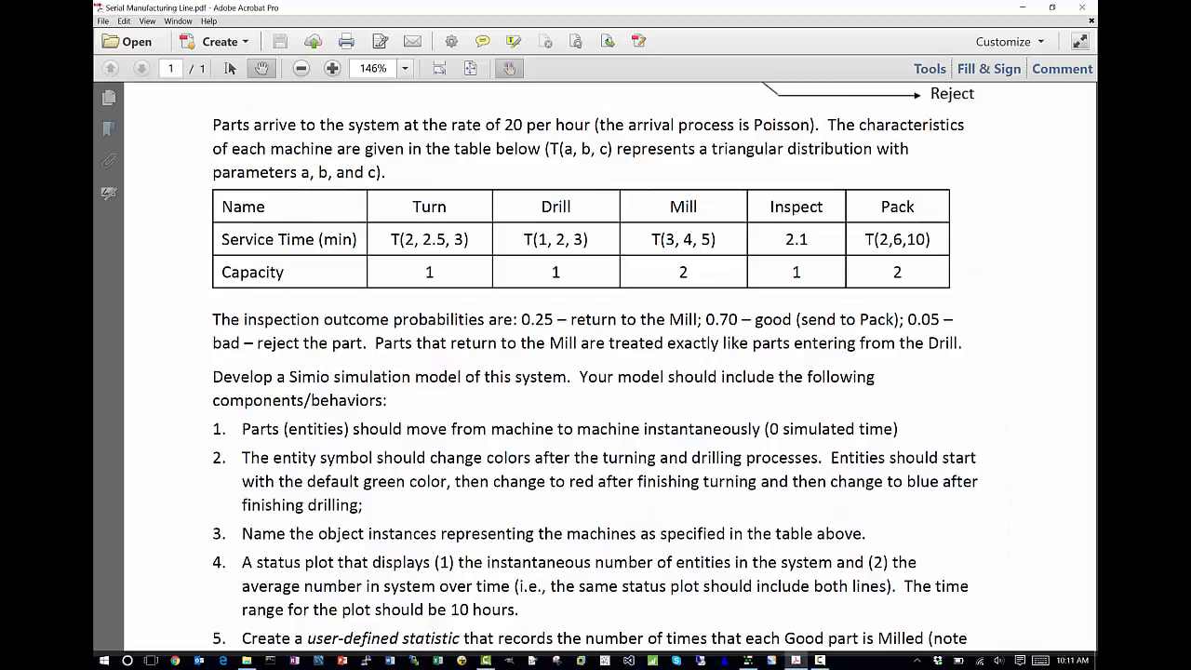
scroll(595, 358, down, 4)
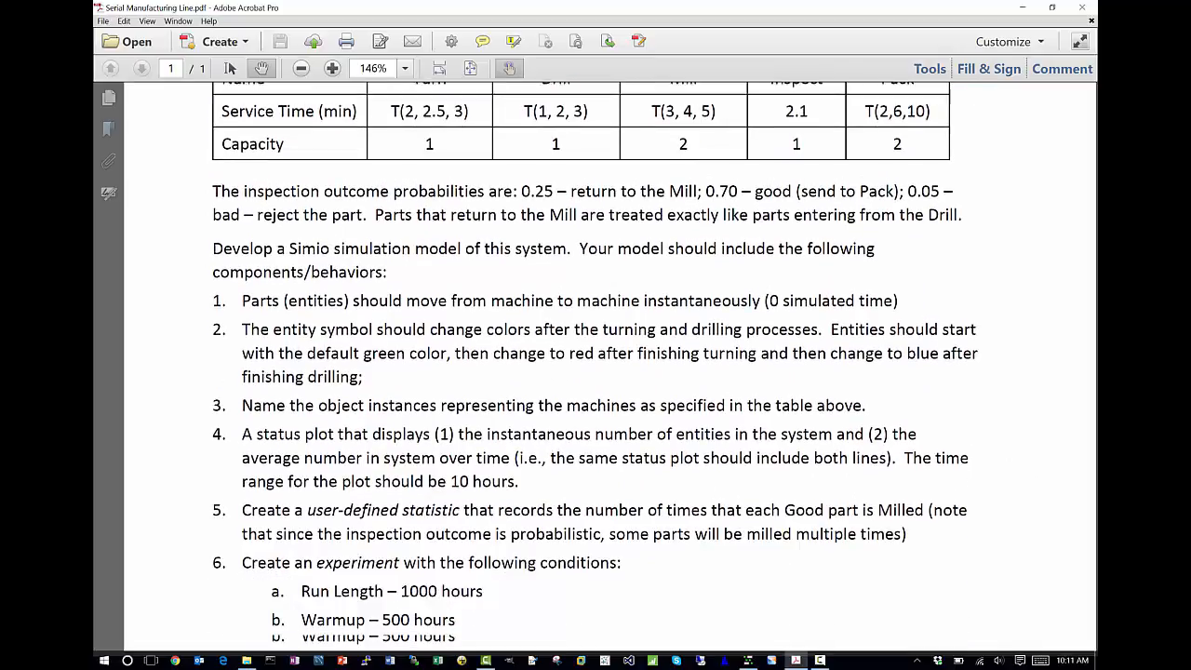
scroll(595, 358, down, 1)
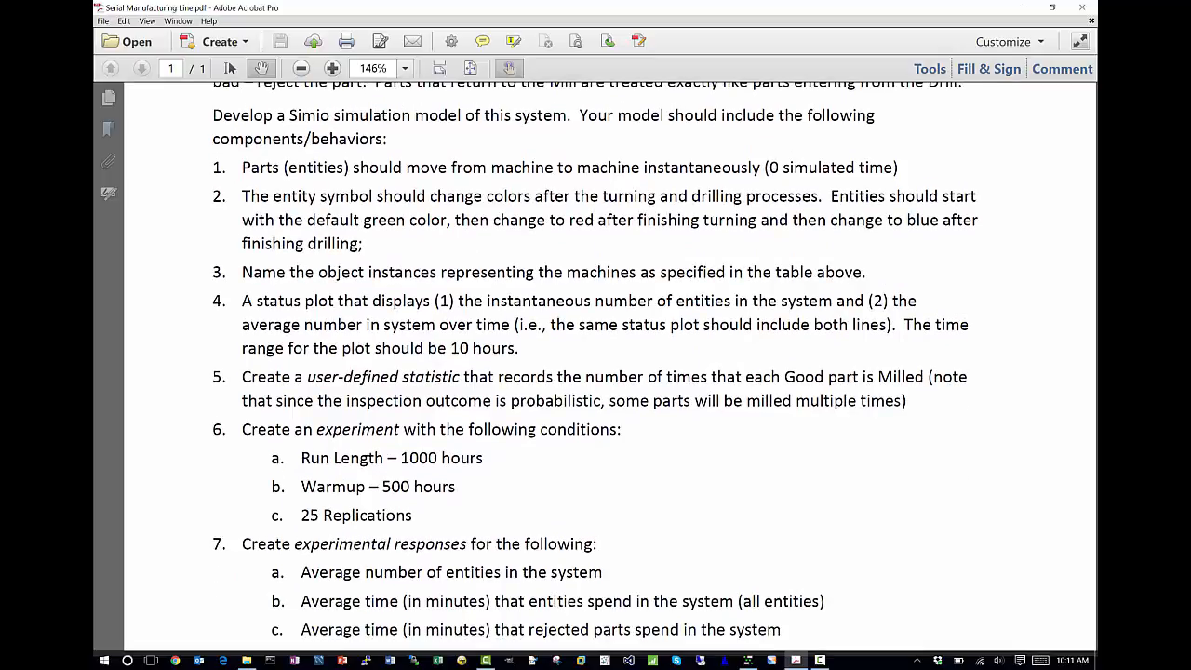
scroll(595, 358, down, 2)
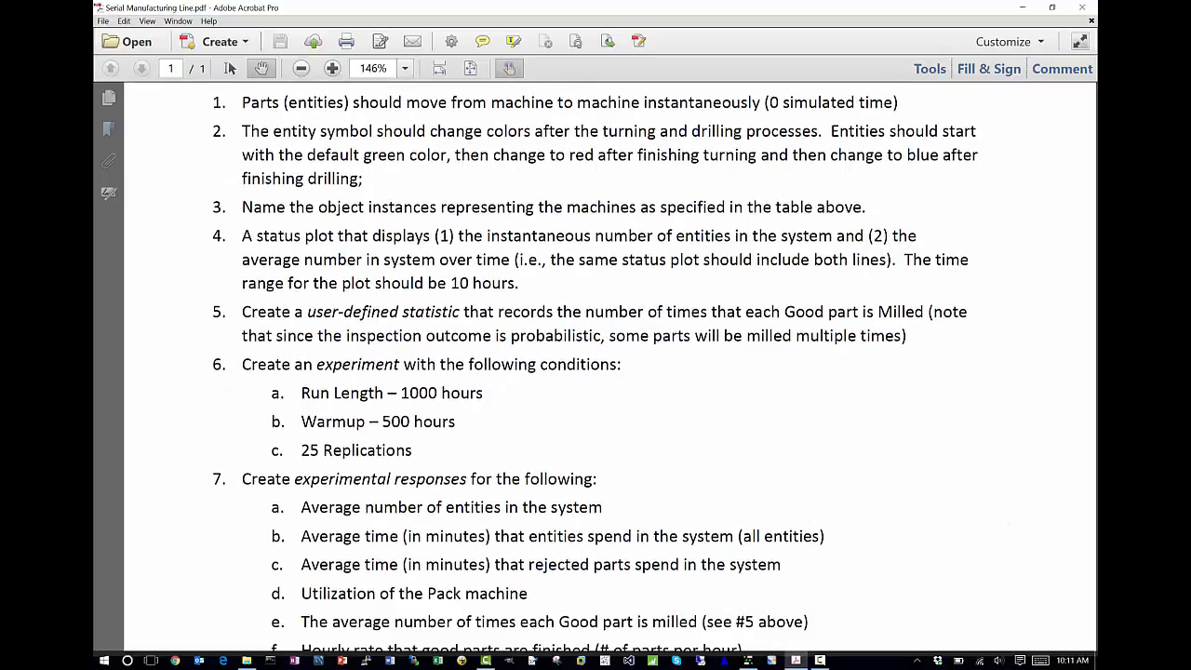
scroll(595, 368, down, 1)
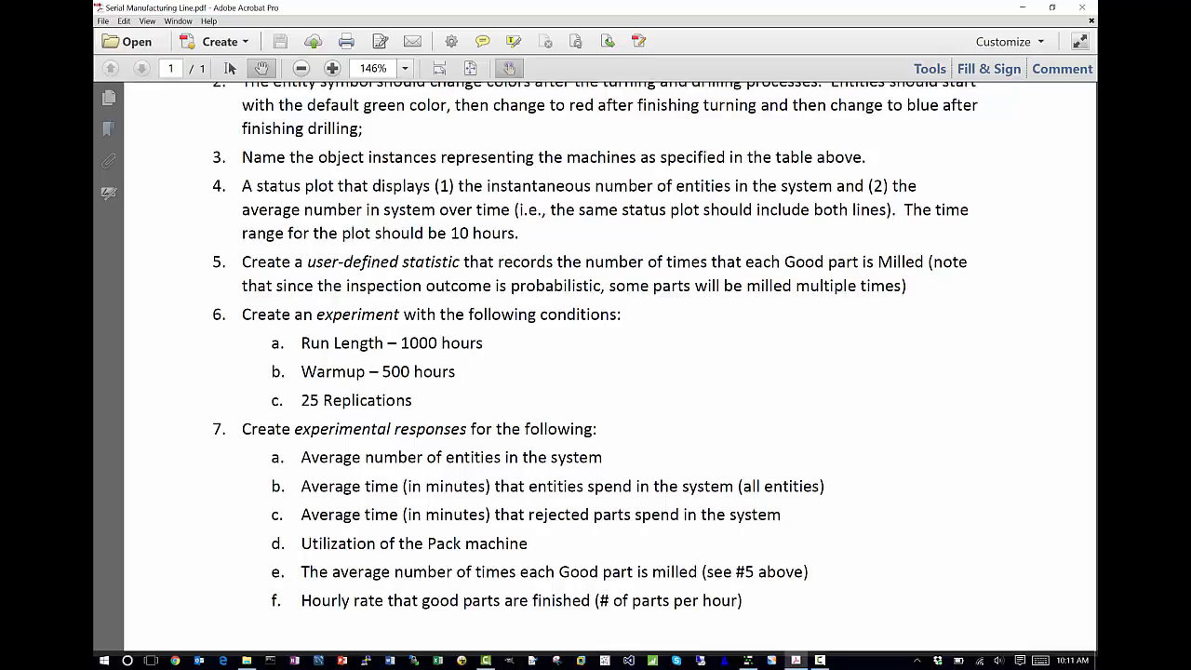
scroll(596, 358, down, 1)
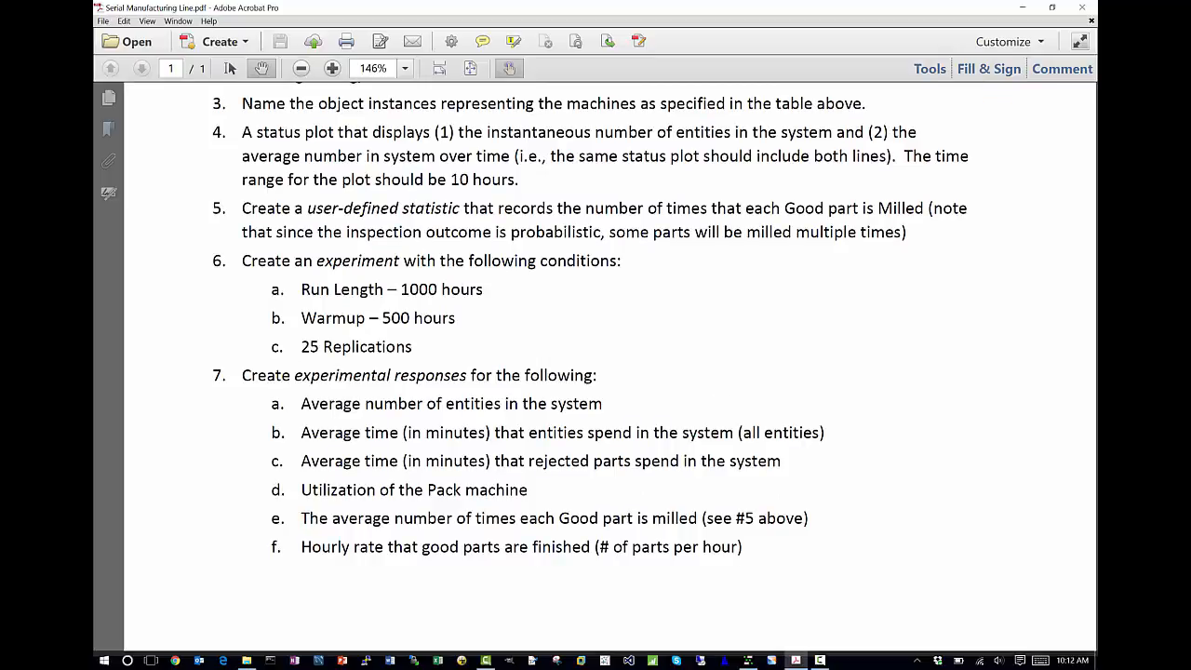
scroll(595, 358, down, 1)
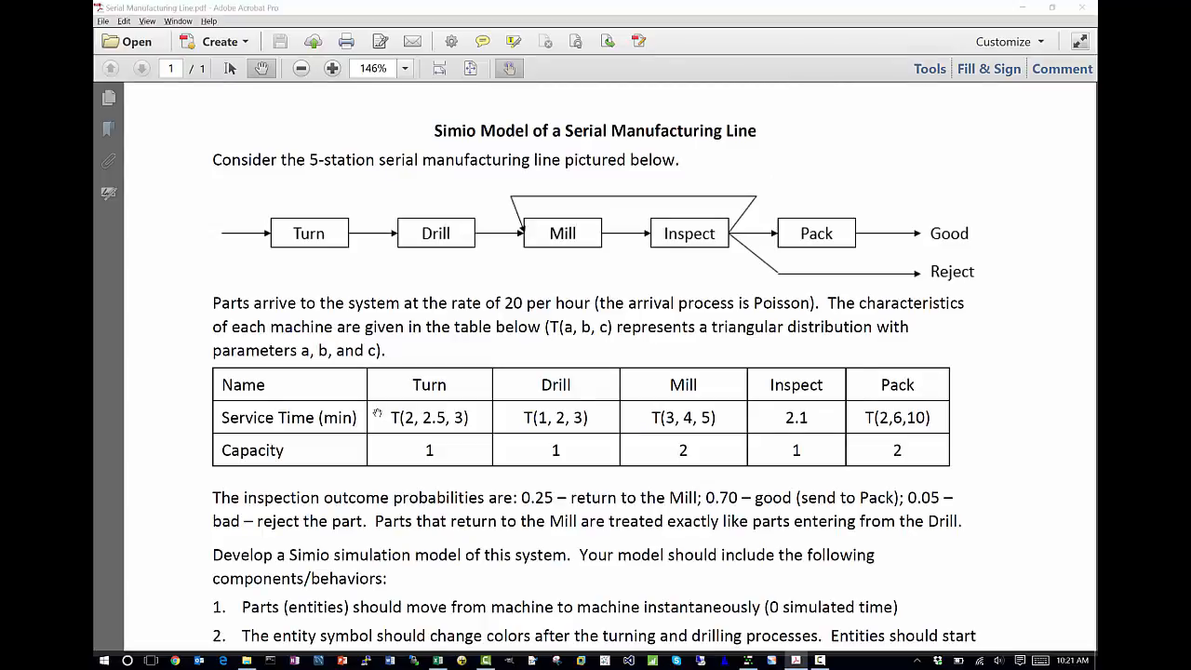
key(alt+Tab)
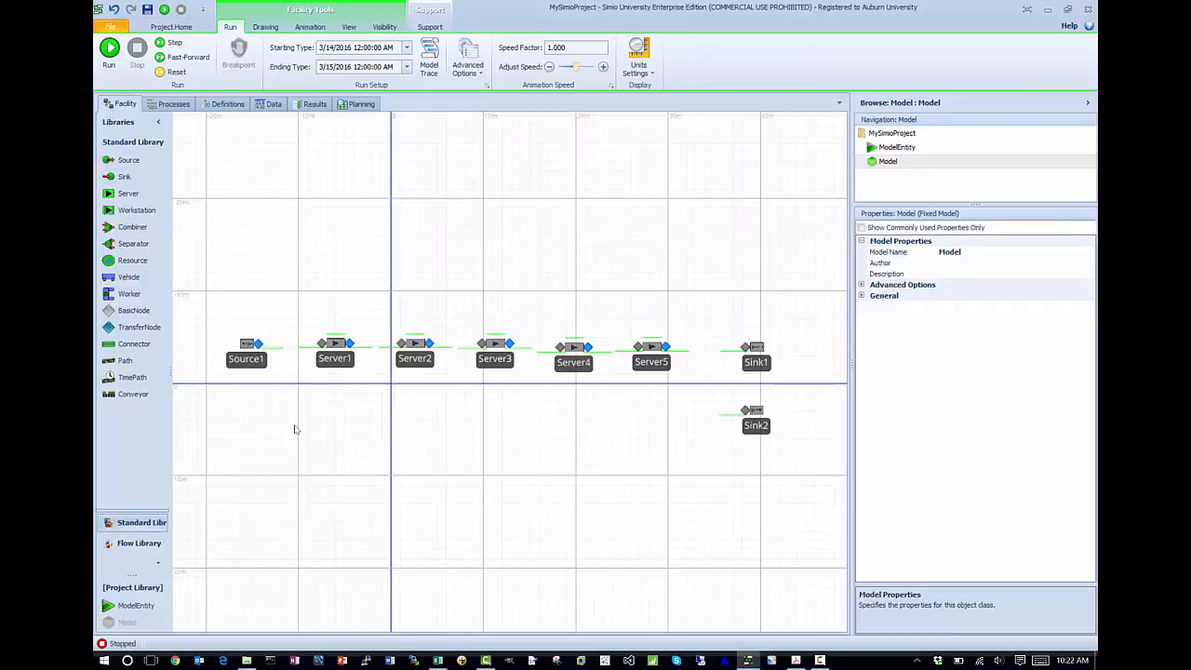
key(alt+Tab)
scroll(293, 429, down, 5)
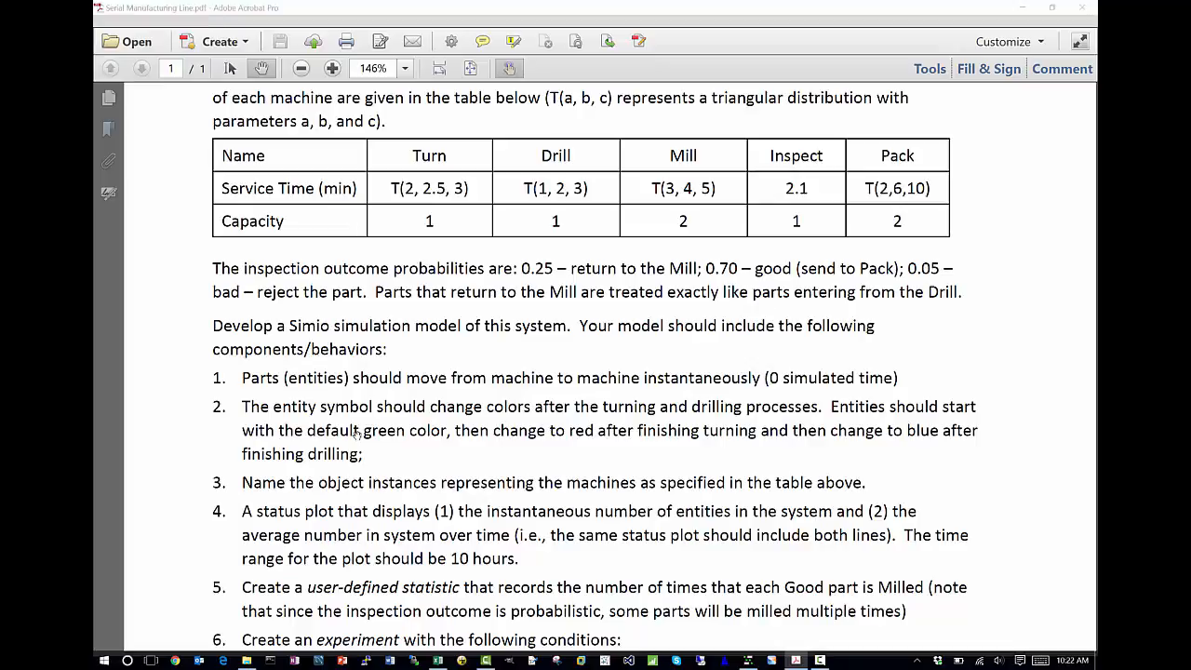
Switch to Simio and link Source1 to Server1, Server1 to Server2, and Server2 to Server3 with Connectors.
key(alt+Tab)
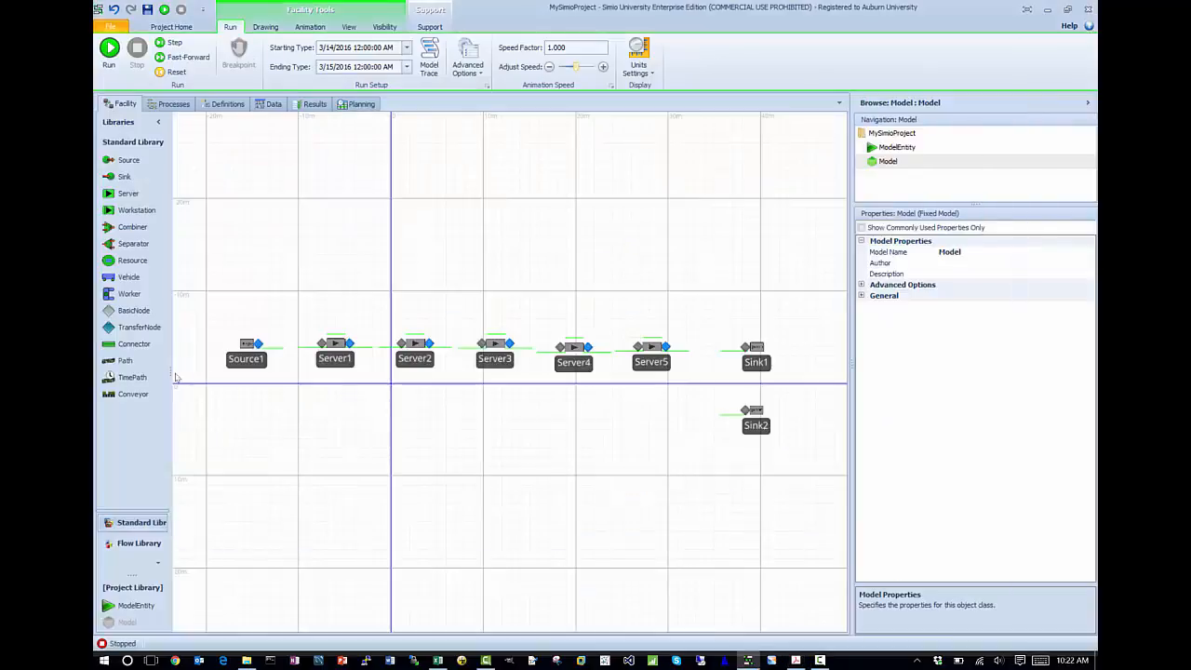
click(133, 343)
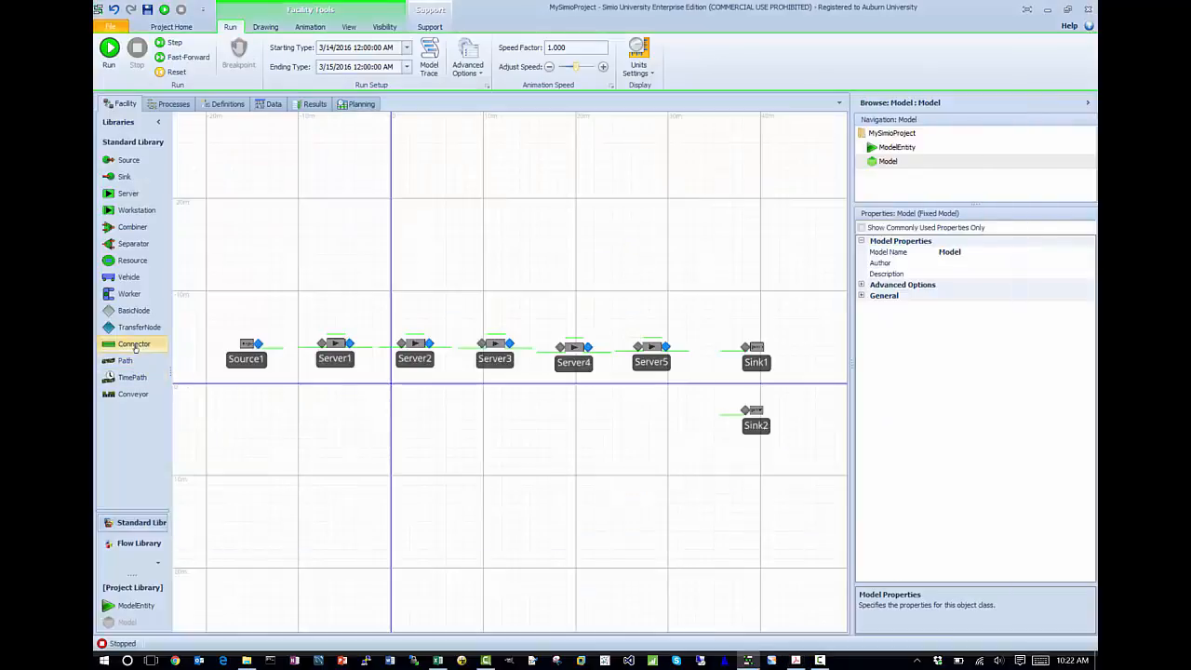
click(259, 343)
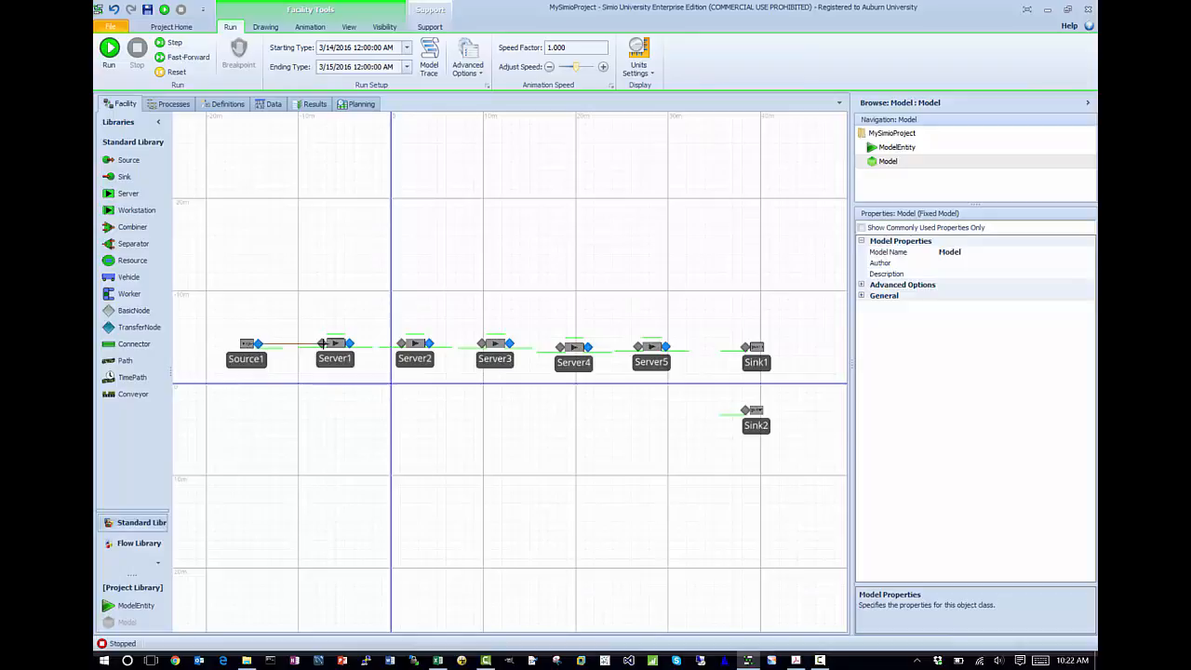
click(322, 344)
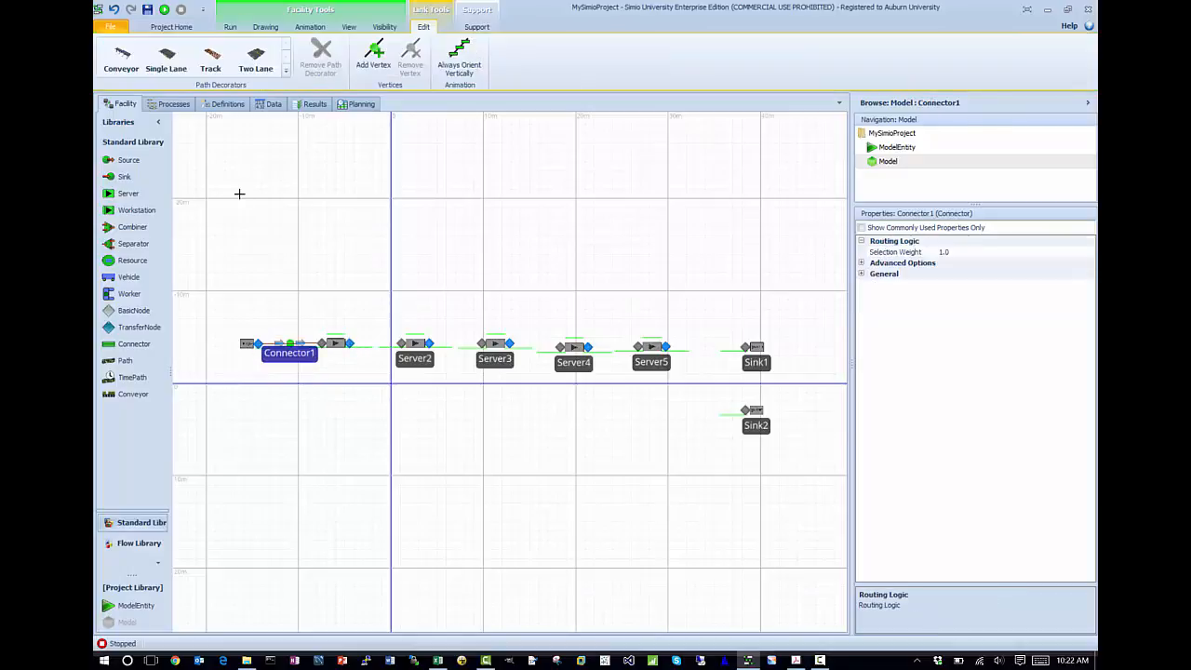
click(354, 343)
click(402, 343)
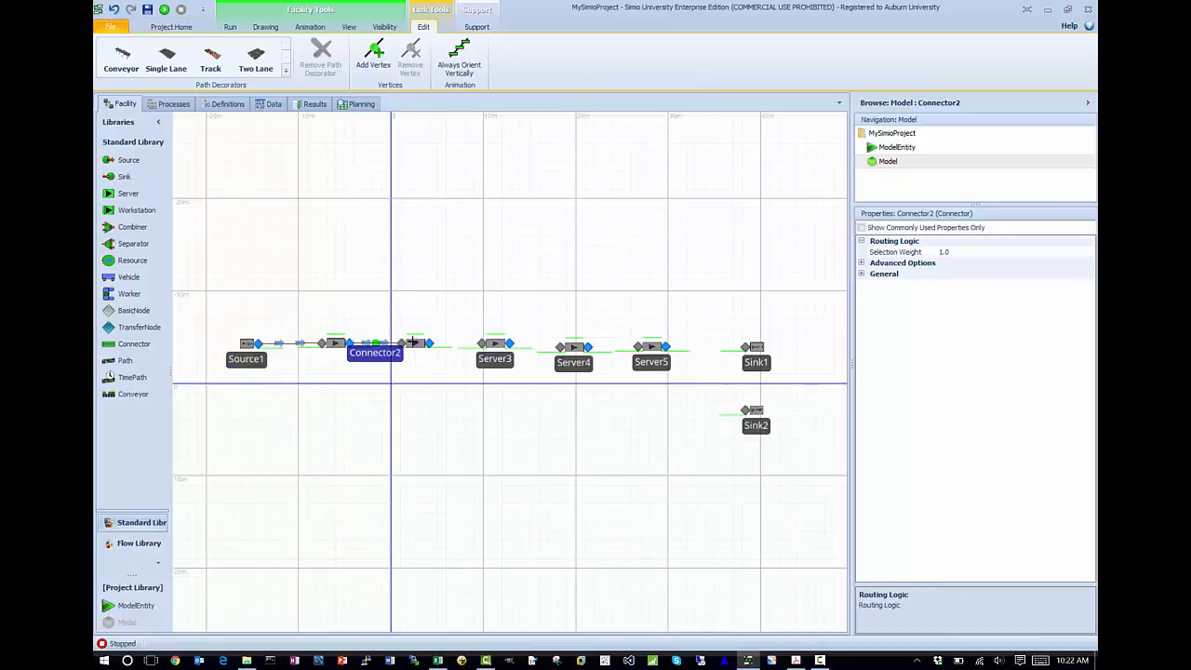
click(429, 343)
click(482, 343)
Continue the line of Connectors from Server3 to Server4, Server4 to Server5, and Server5 to Sink1.
click(509, 343)
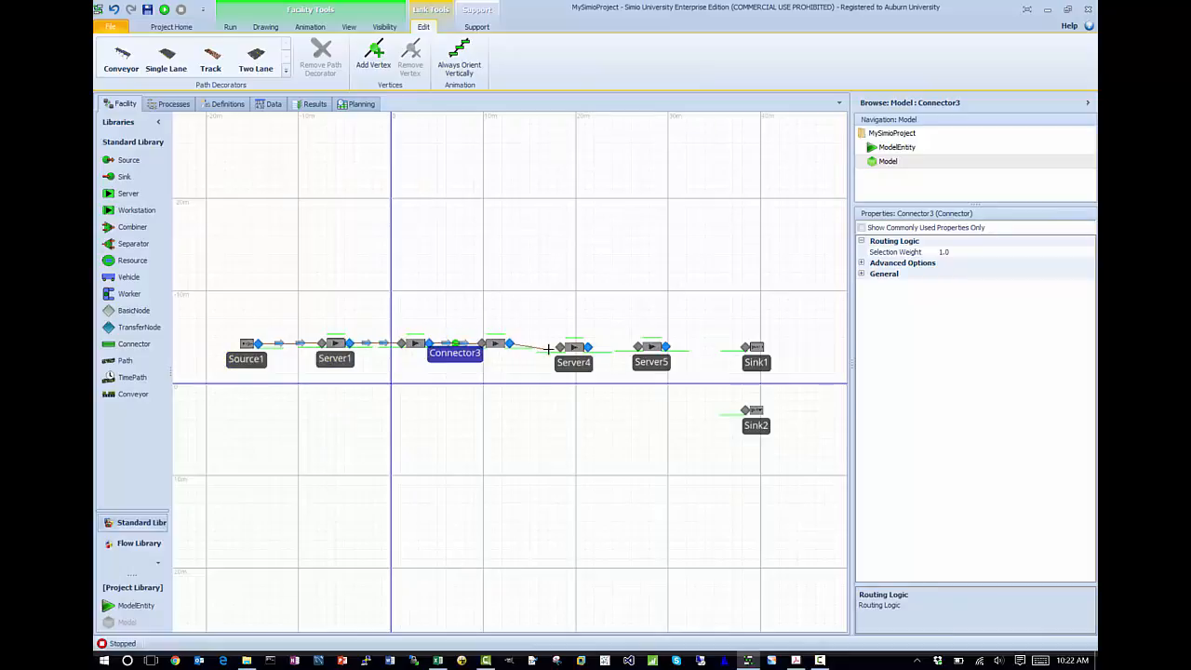
click(559, 346)
click(589, 346)
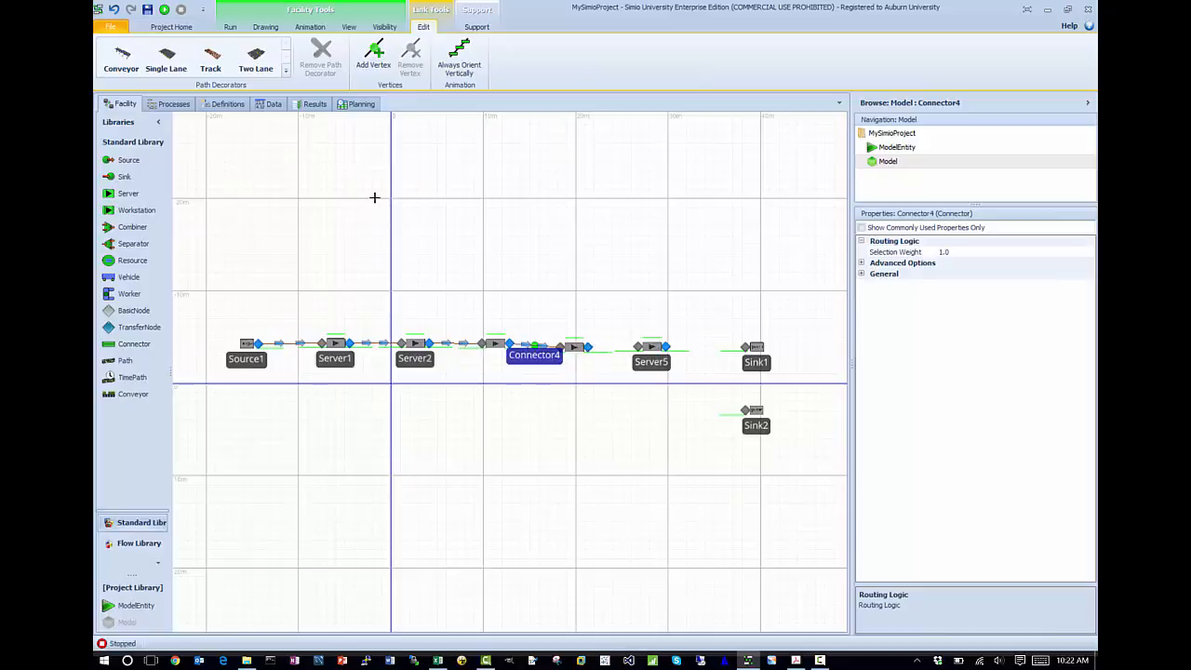
click(637, 346)
click(665, 346)
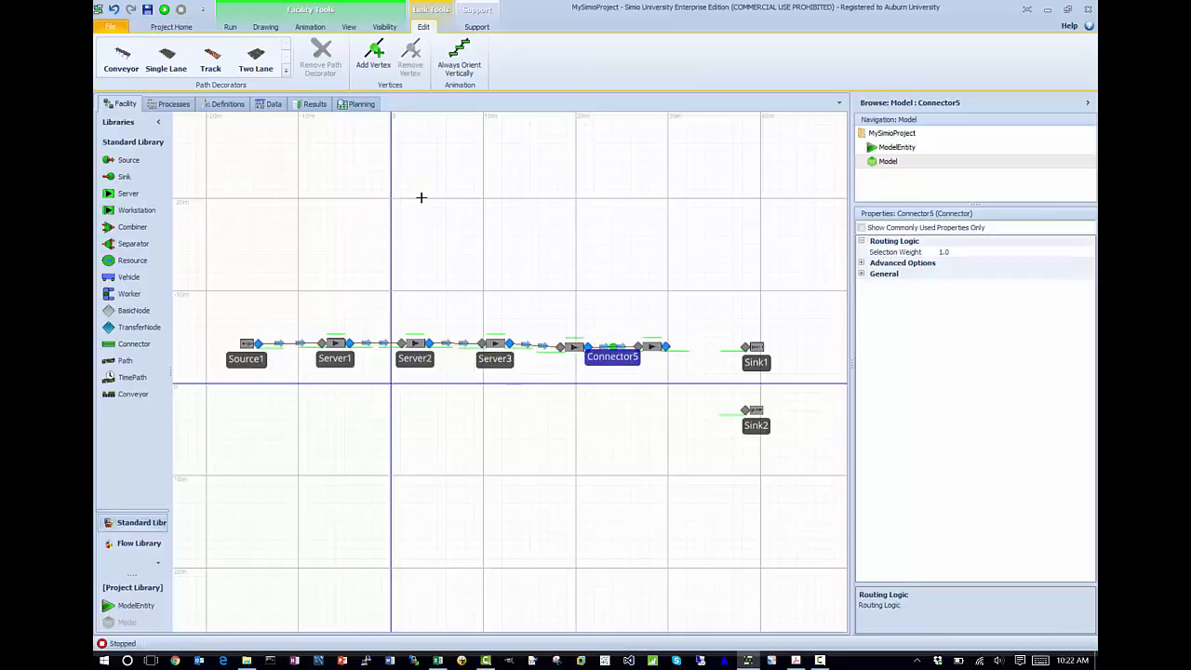
click(745, 347)
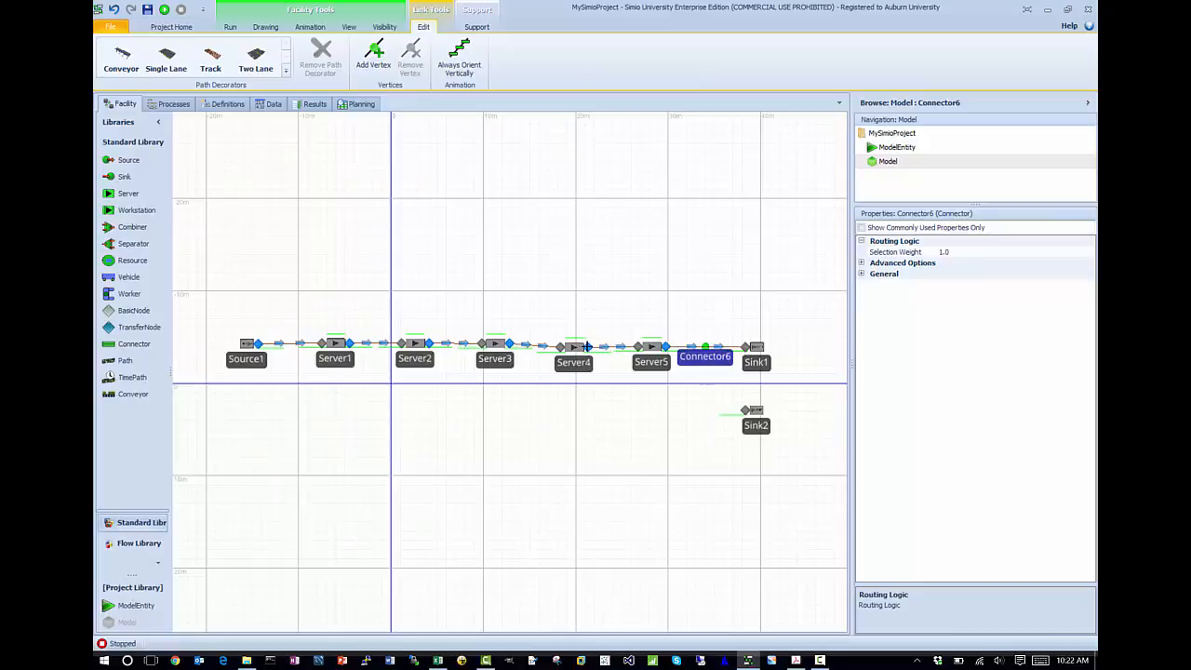
Add a reject Connector from Server4's output to Sink2 with one bend below Server5.
click(586, 346)
click(651, 404)
click(745, 409)
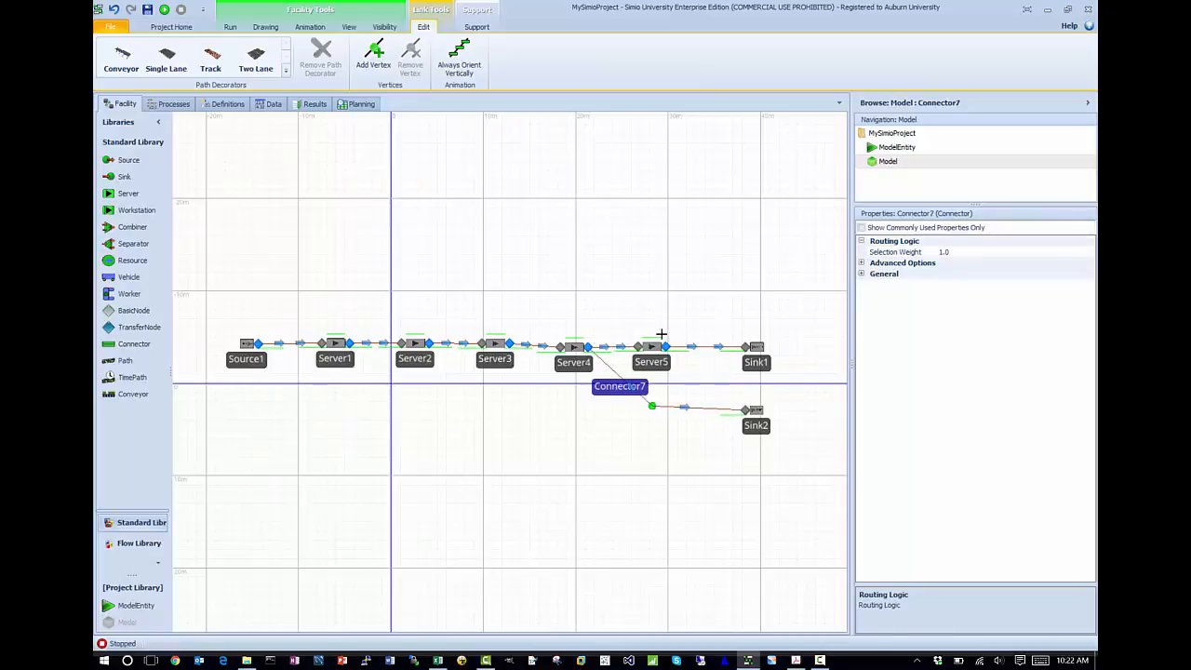
Add a rework Connector from Server4's output back to Server3's input, looping above the line with two bends.
click(588, 346)
click(603, 312)
click(465, 309)
click(480, 343)
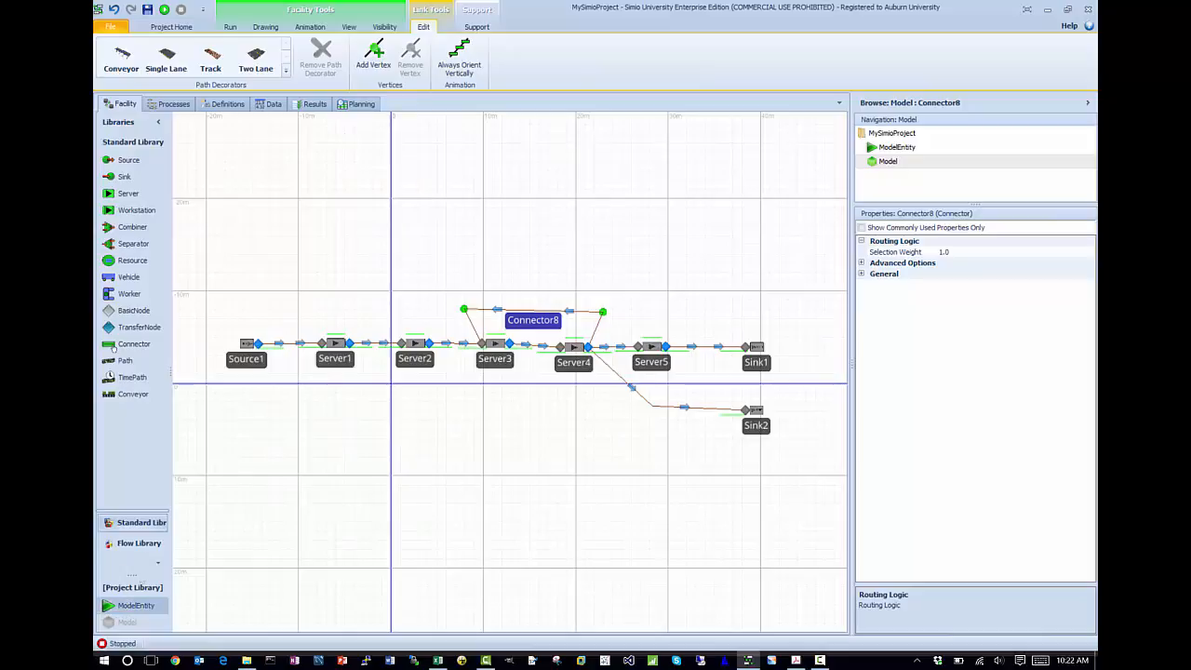
Place a ModelEntity instance in the facility just below Source1.
drag(136, 605, 248, 389)
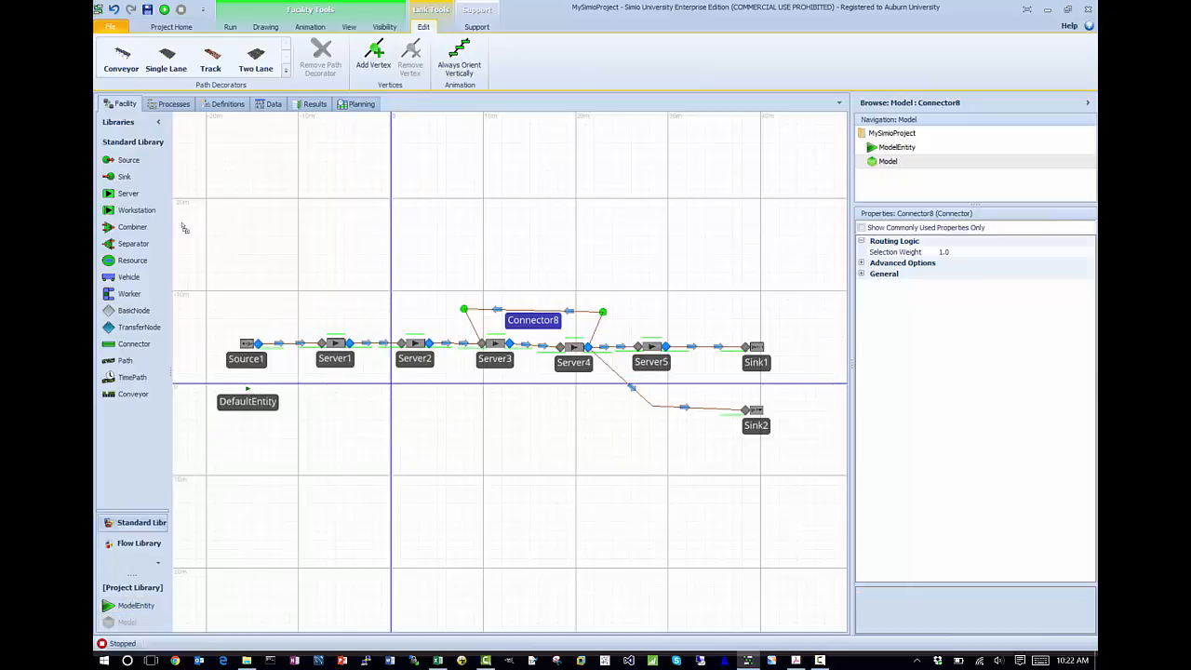
click(222, 253)
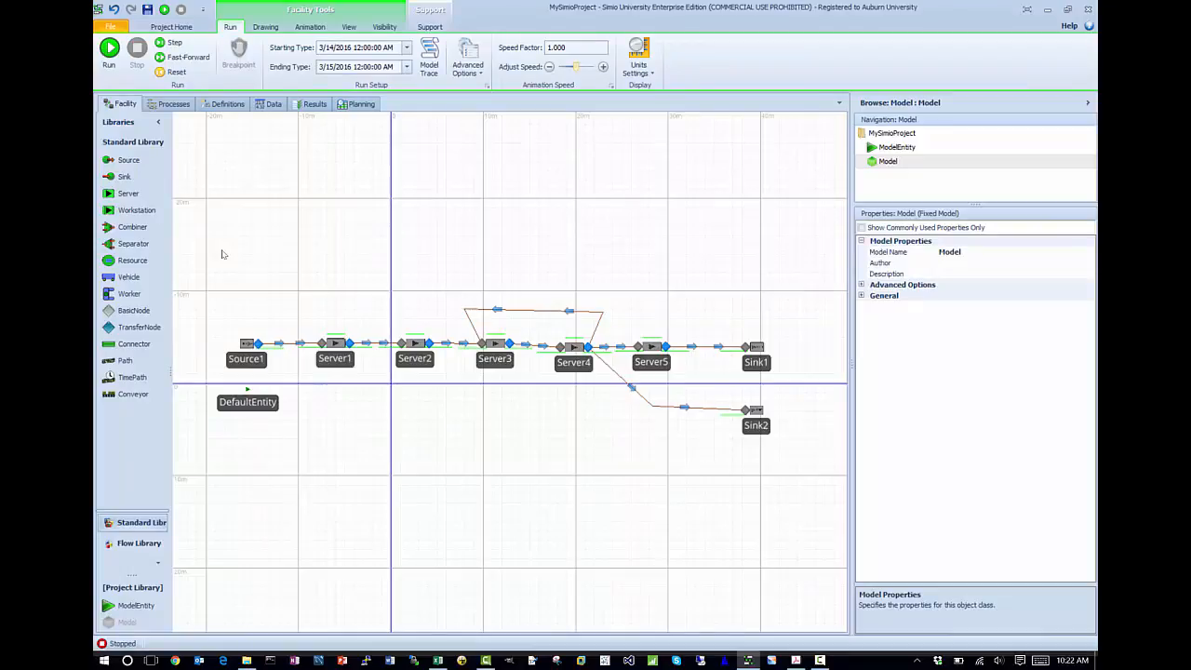
Rename the five servers, in flow order, as Turn, Drill, Mill, Inspect and Pack.
double_click(333, 359)
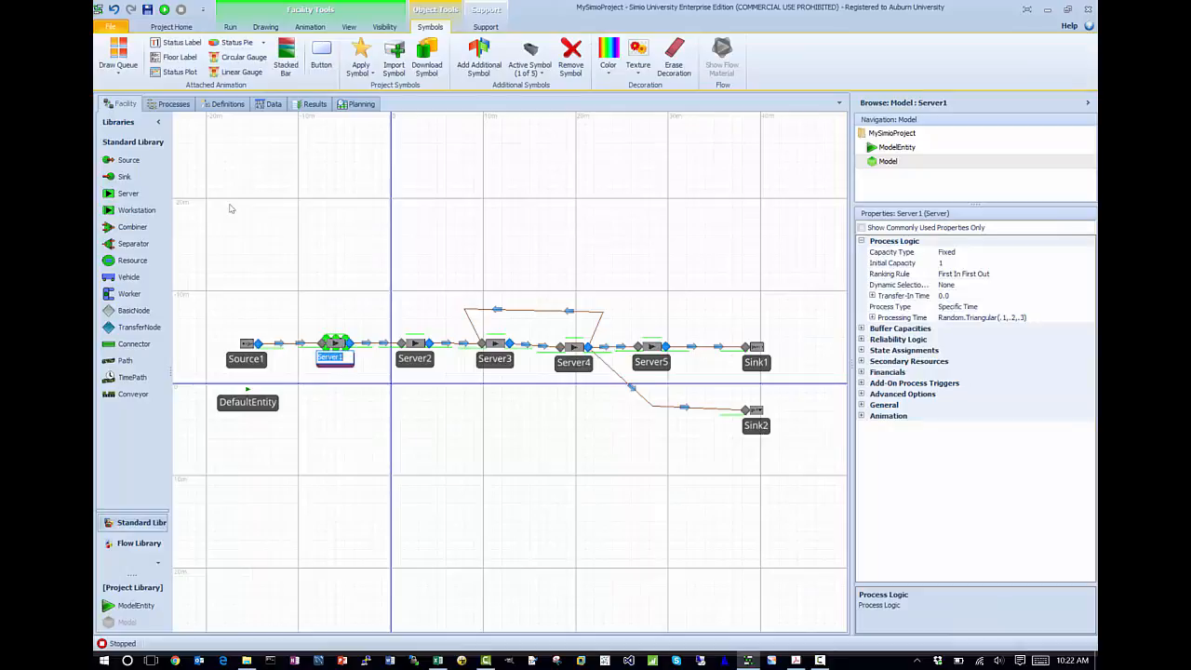
text(Turn)
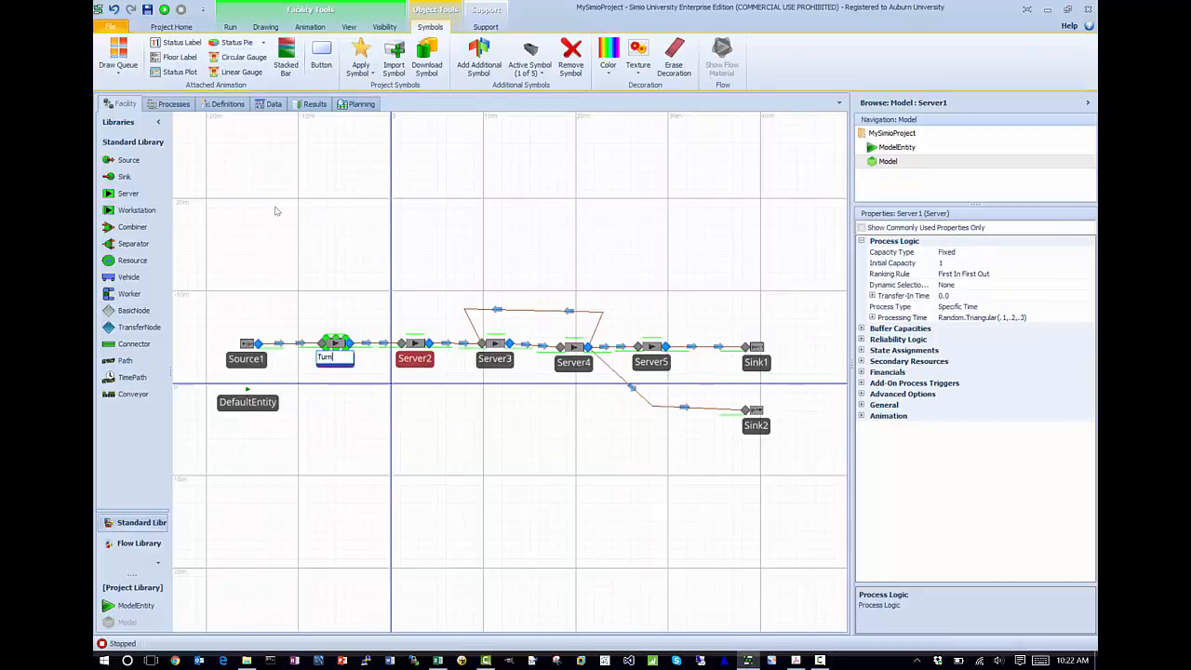
key(Tab)
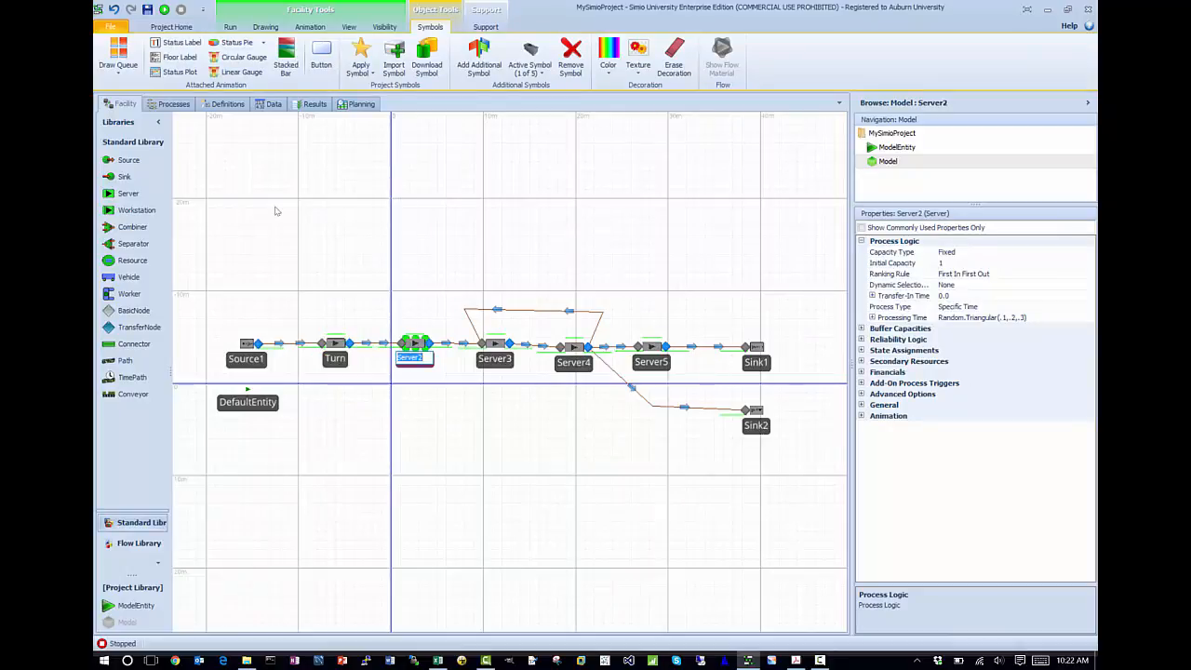
text(Drill)
key(Tab)
text(Mi)
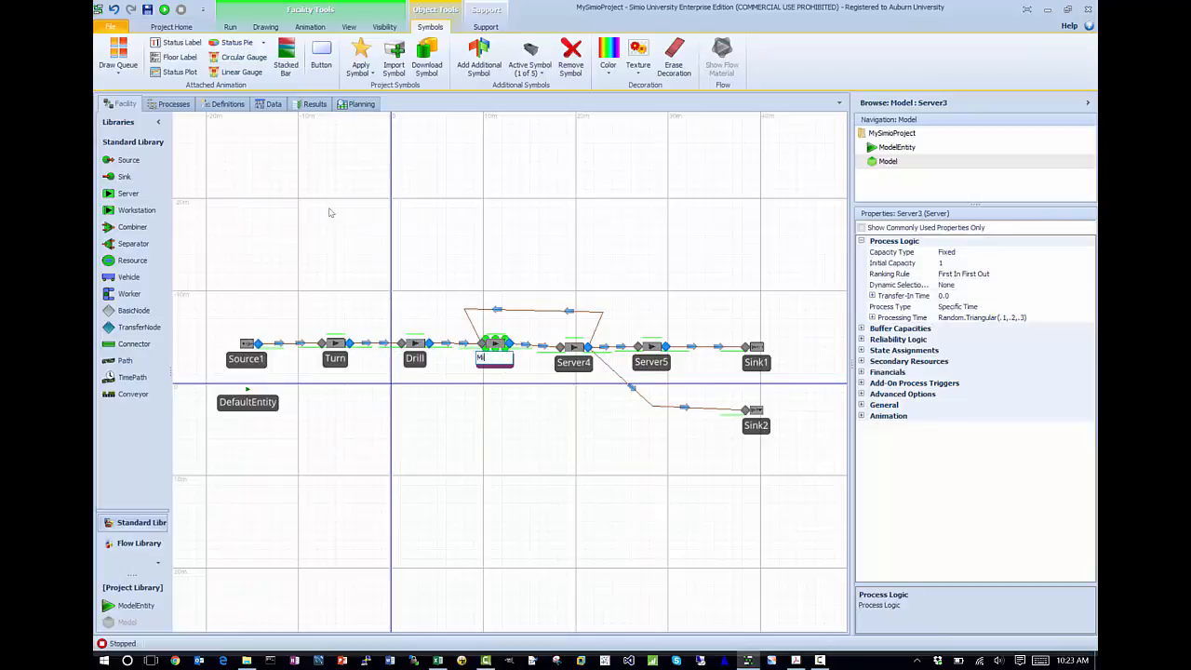
text(ll)
key(Tab)
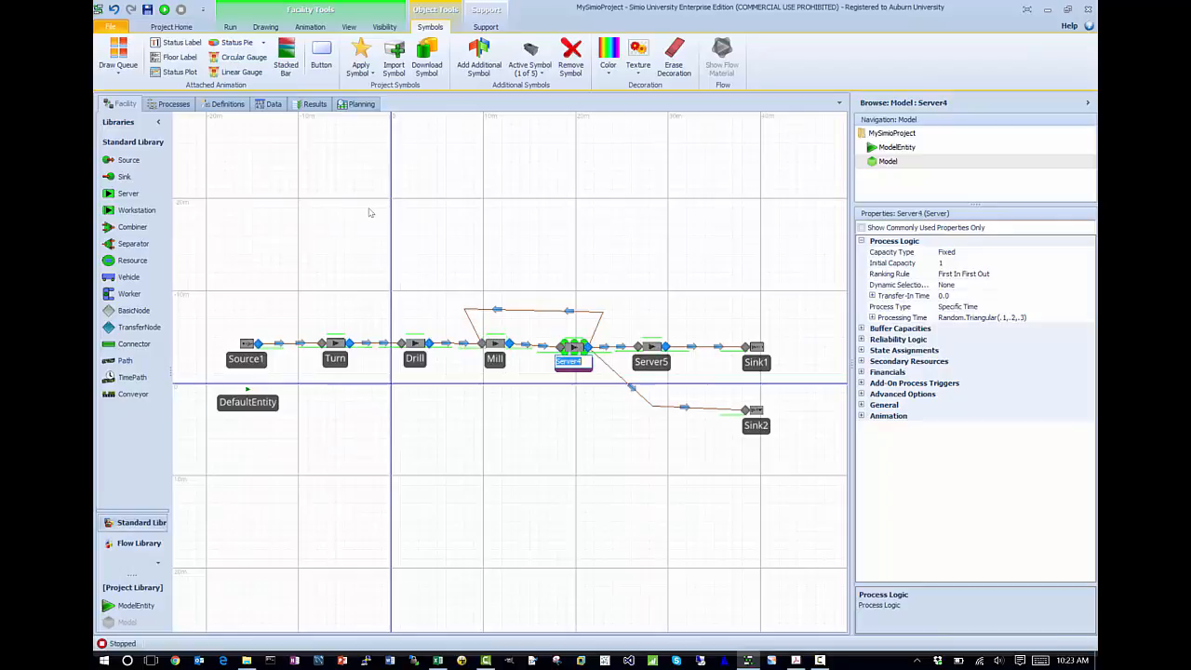
text(Inspect)
key(Tab)
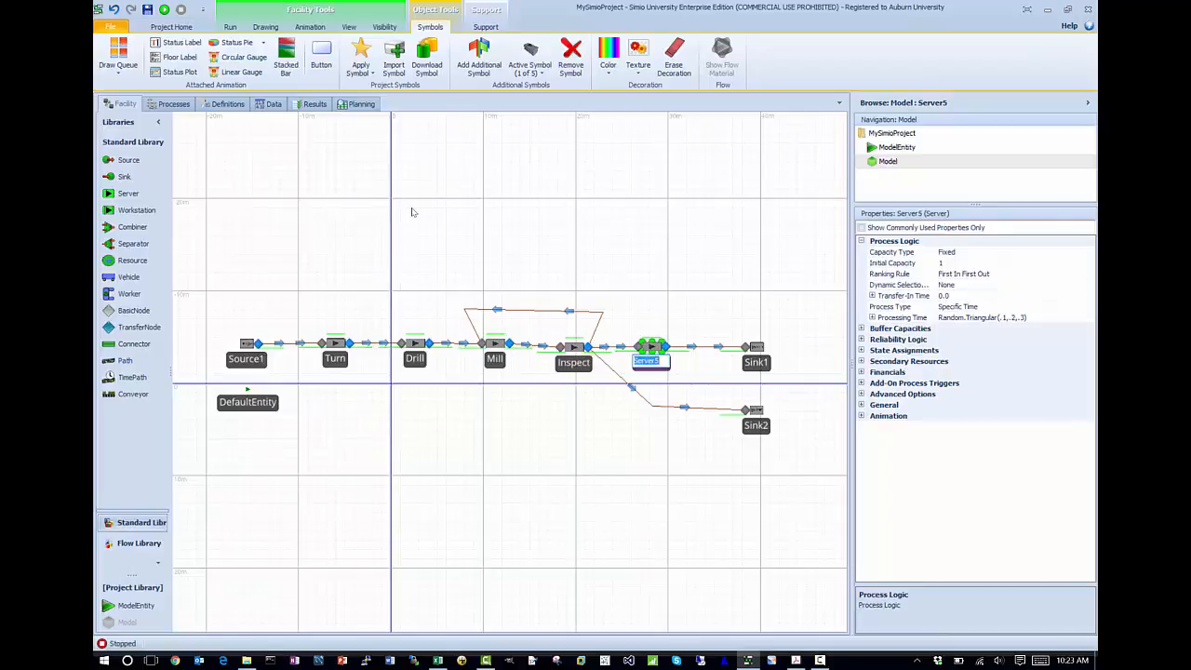
text(Pack)
key(Tab)
Rename Sink1 as Good and Sink2 as Bad.
text(Good)
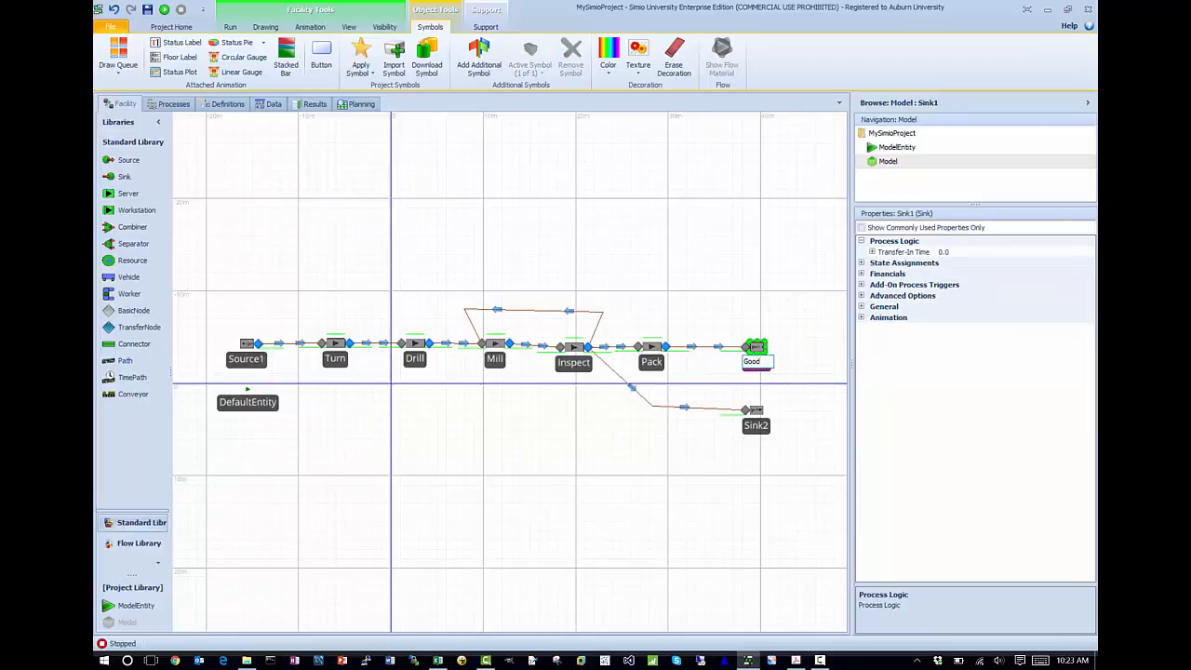
key(Tab)
text(Bad)
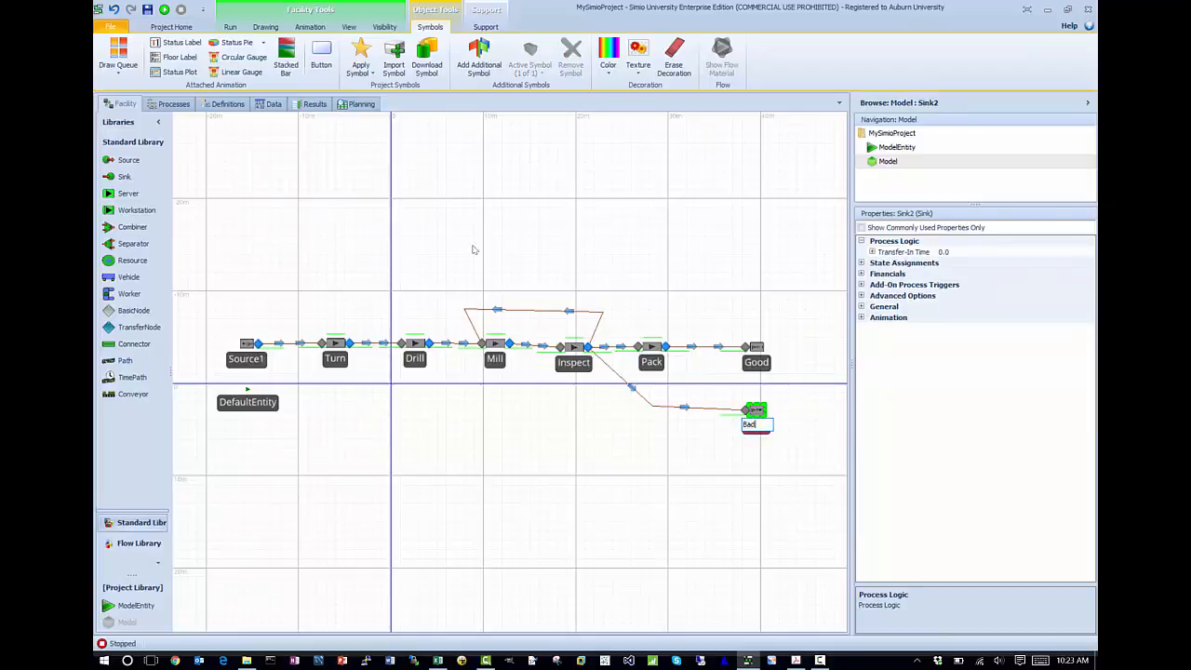
click(442, 274)
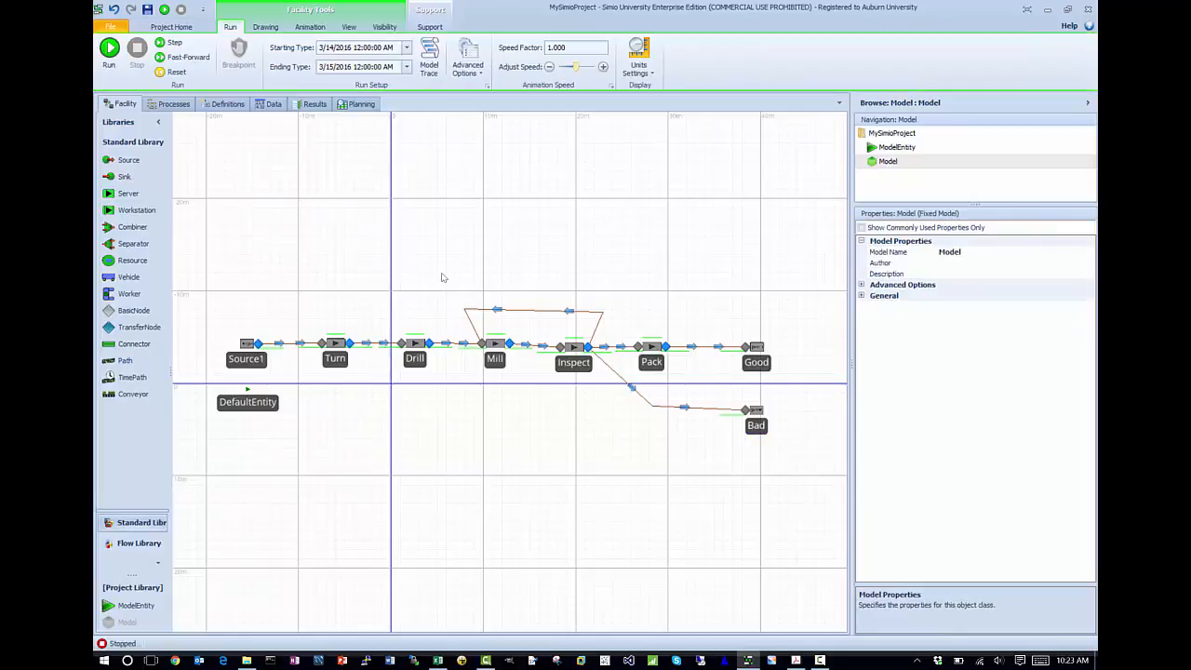
Rename the DefaultEntity instance below Source1 as Parts.
click(259, 405)
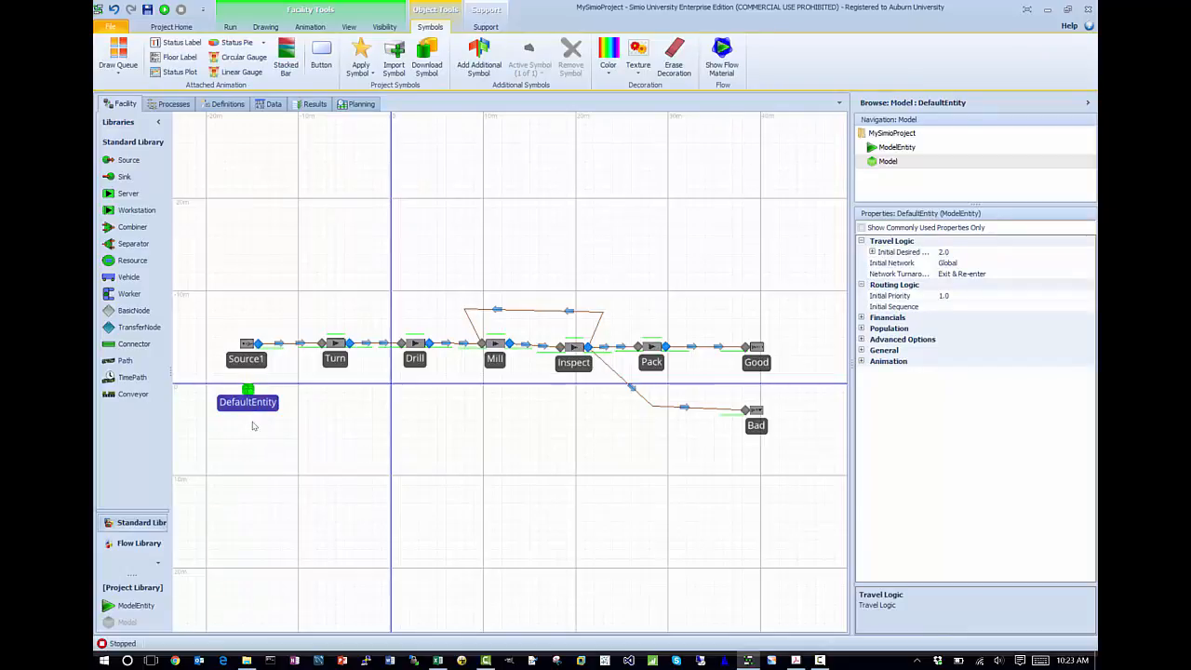
key(F2)
text(Parts)
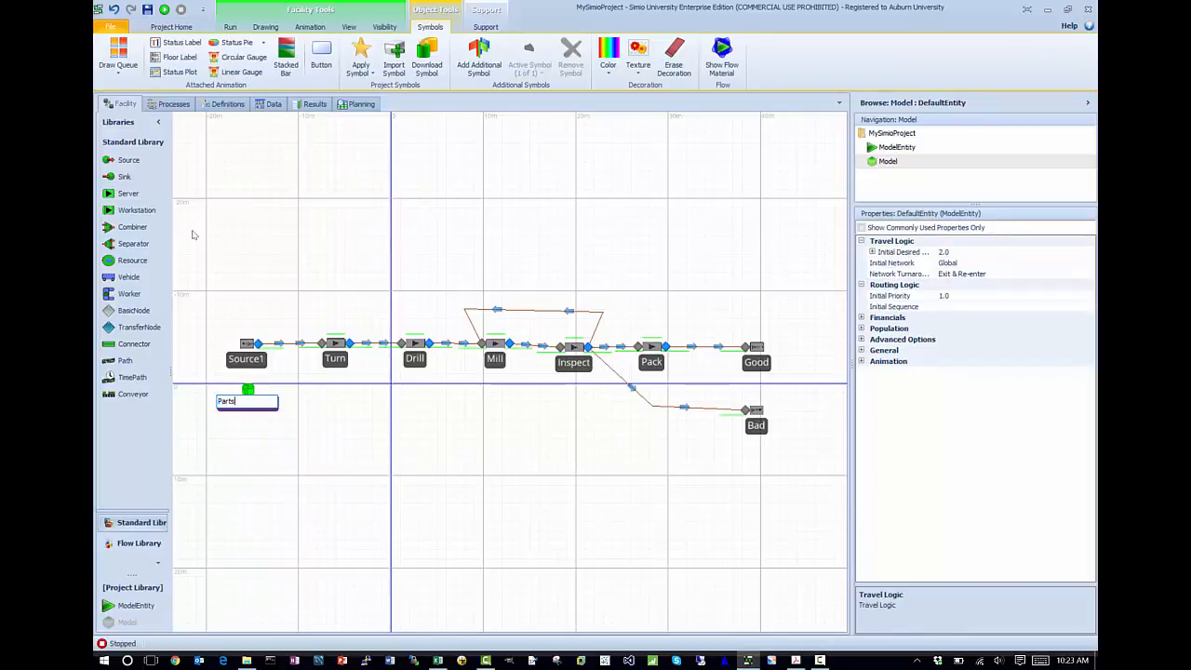
key(Return)
click(221, 249)
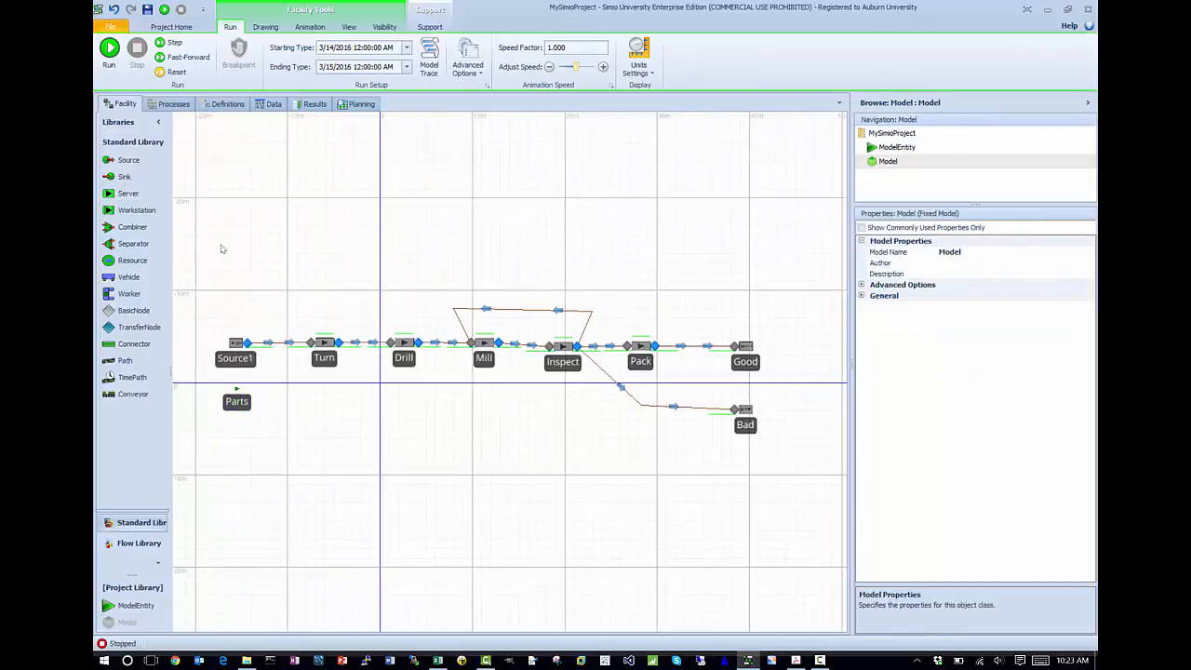
Run the model briefly to watch parts flow through the line, and stop the run.
click(106, 34)
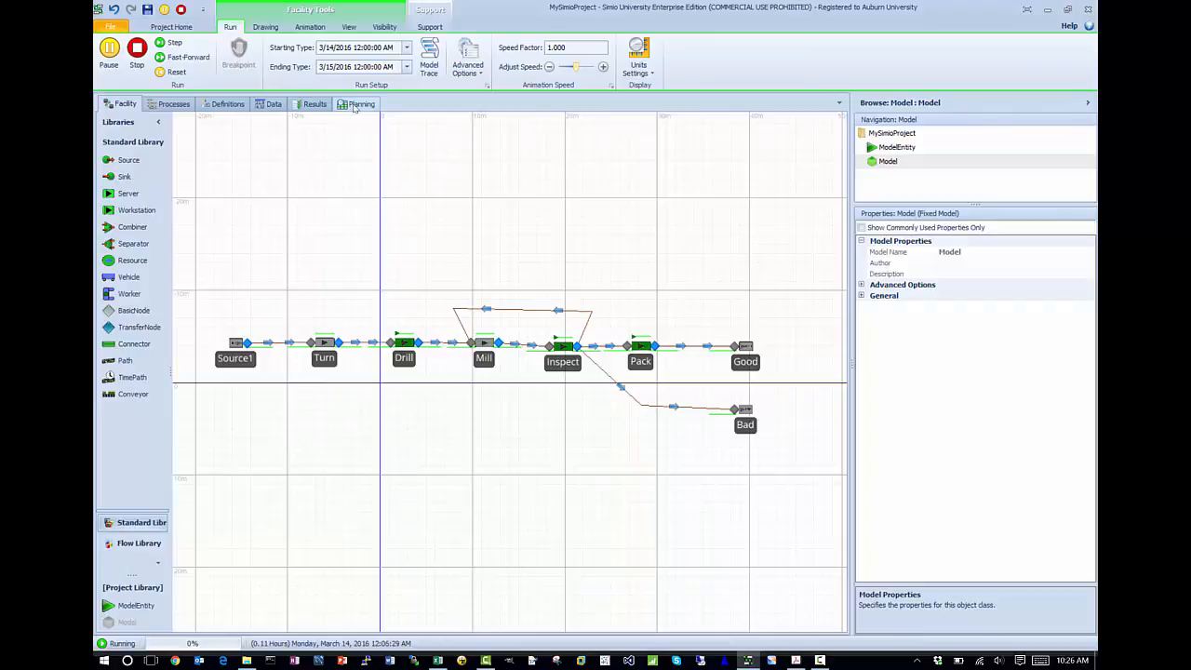
click(137, 48)
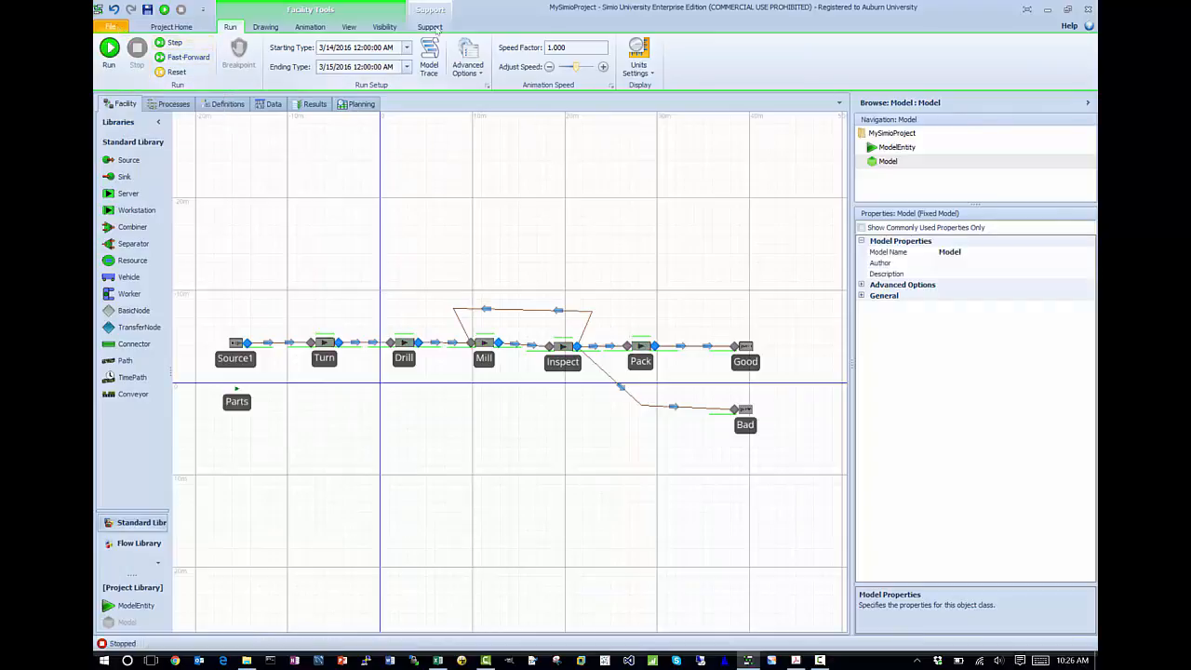
Resize and reposition the Simio window so the assignment PDF's line diagram and machine table show above the model, and read the arrival rate.
drag(327, 8, 526, 128)
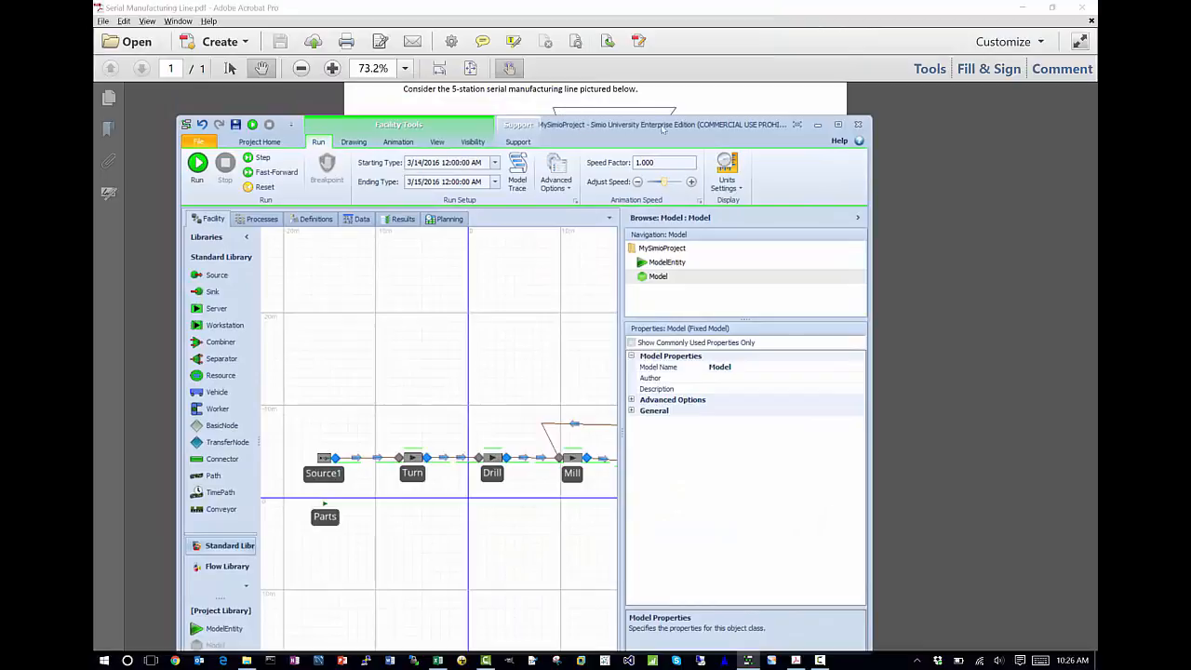
click(705, 112)
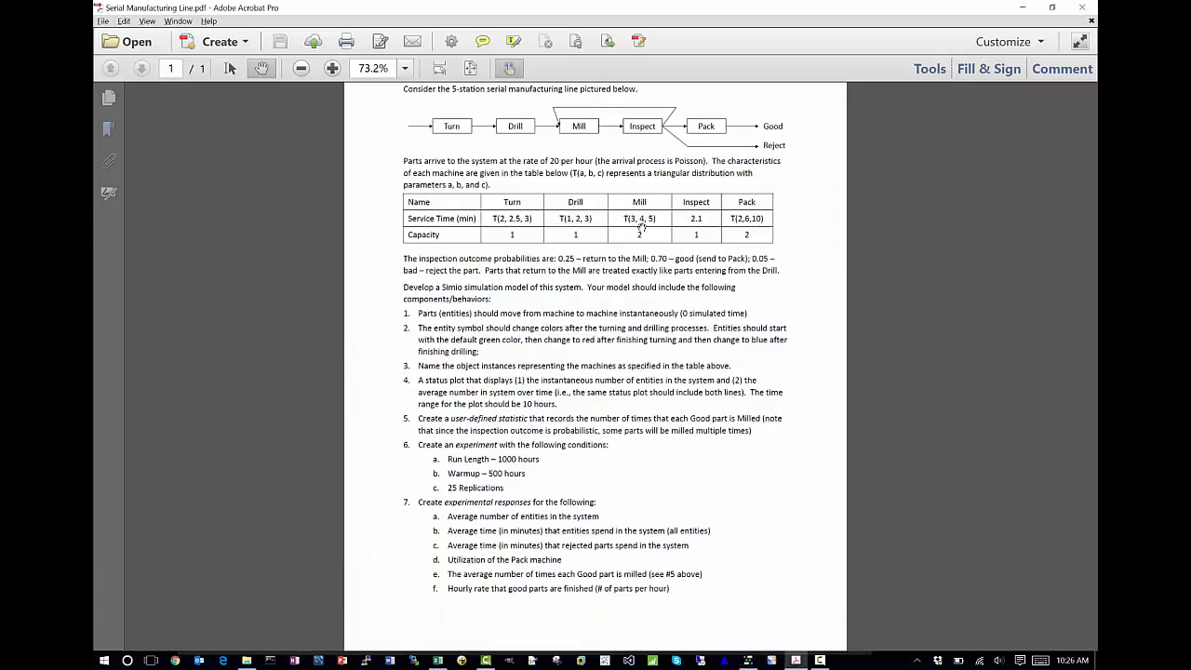
key(alt+Tab)
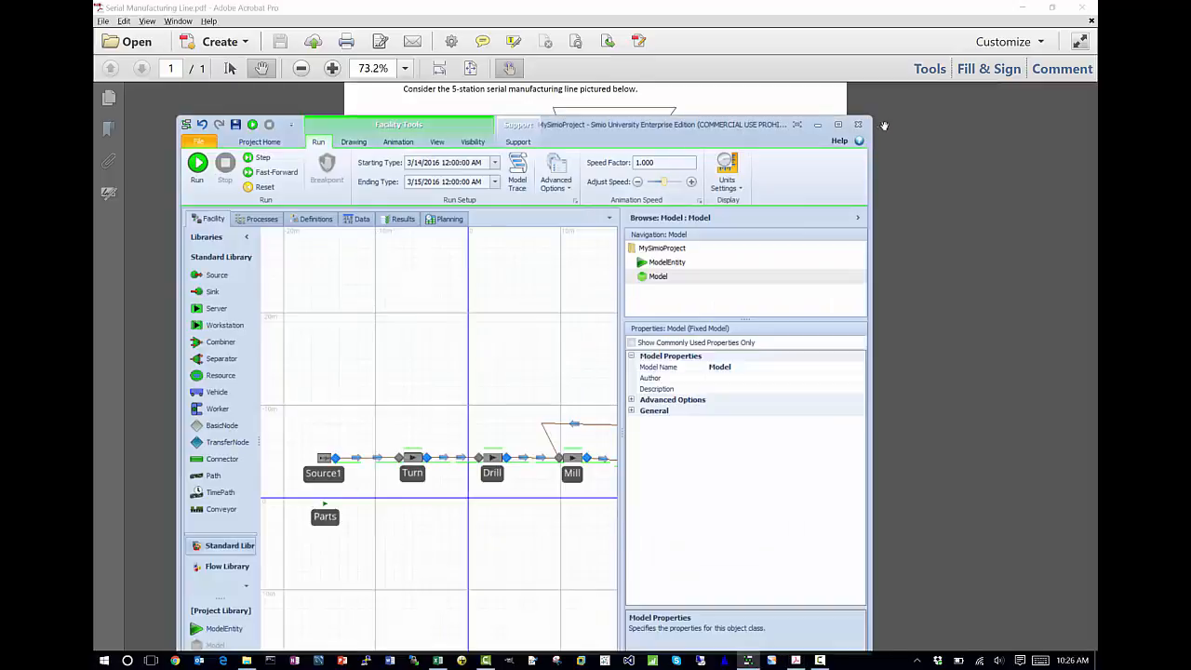
drag(870, 121, 987, 140)
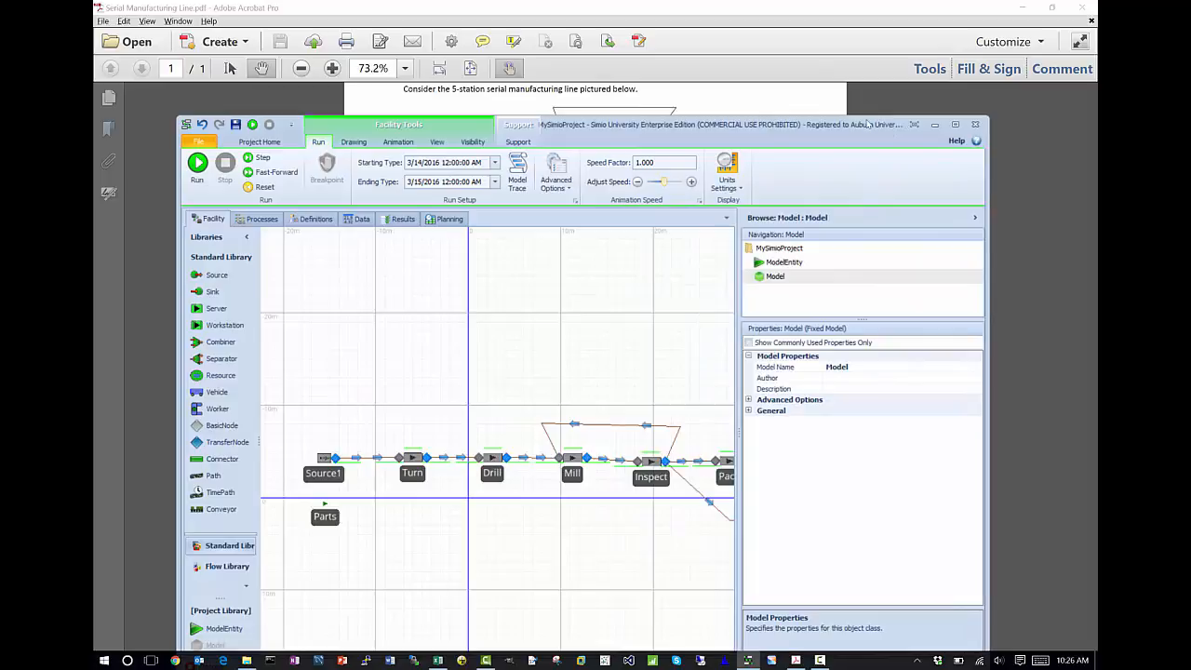
drag(867, 131, 865, 255)
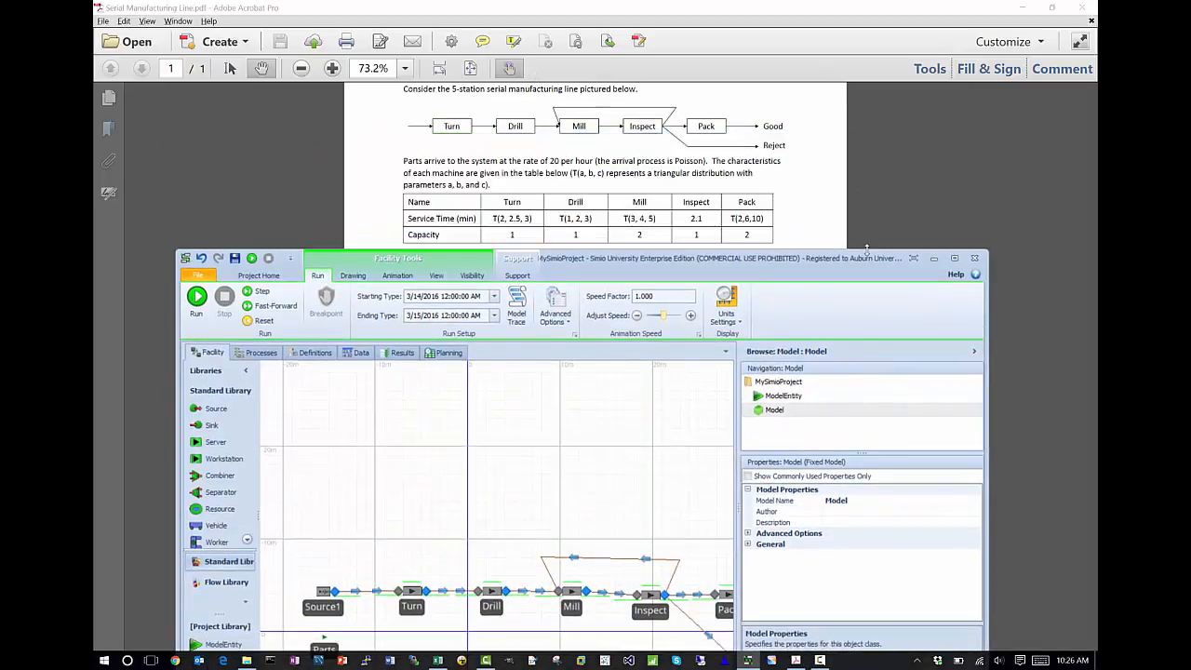
drag(636, 463, 609, 374)
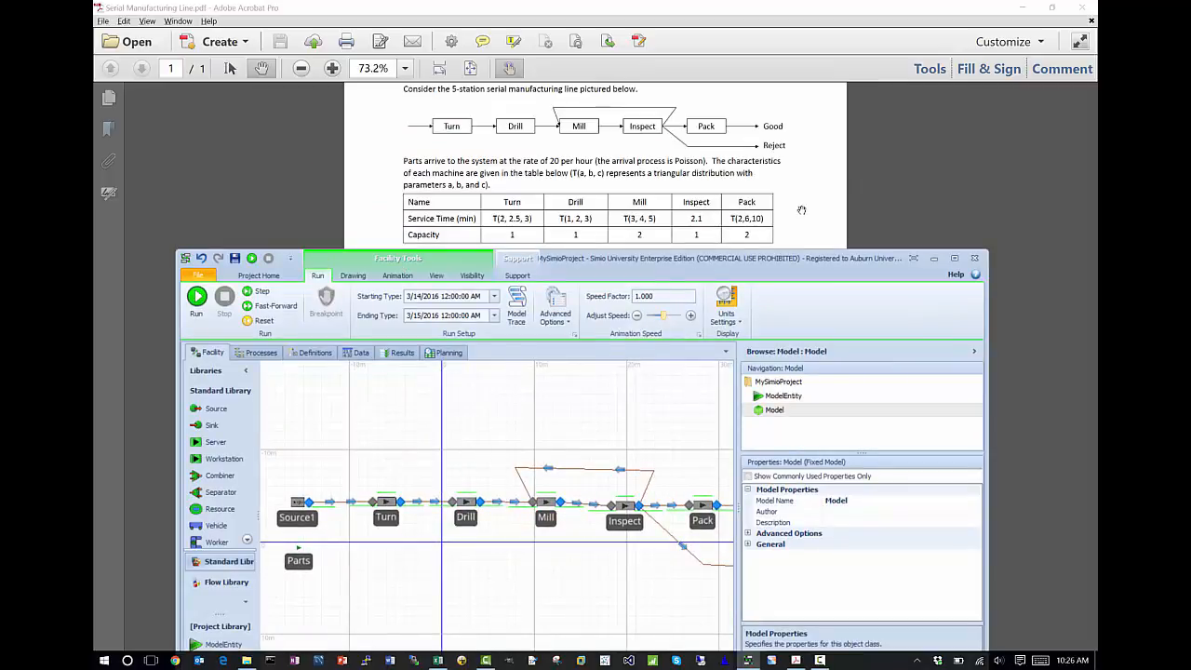
key(alt+Tab)
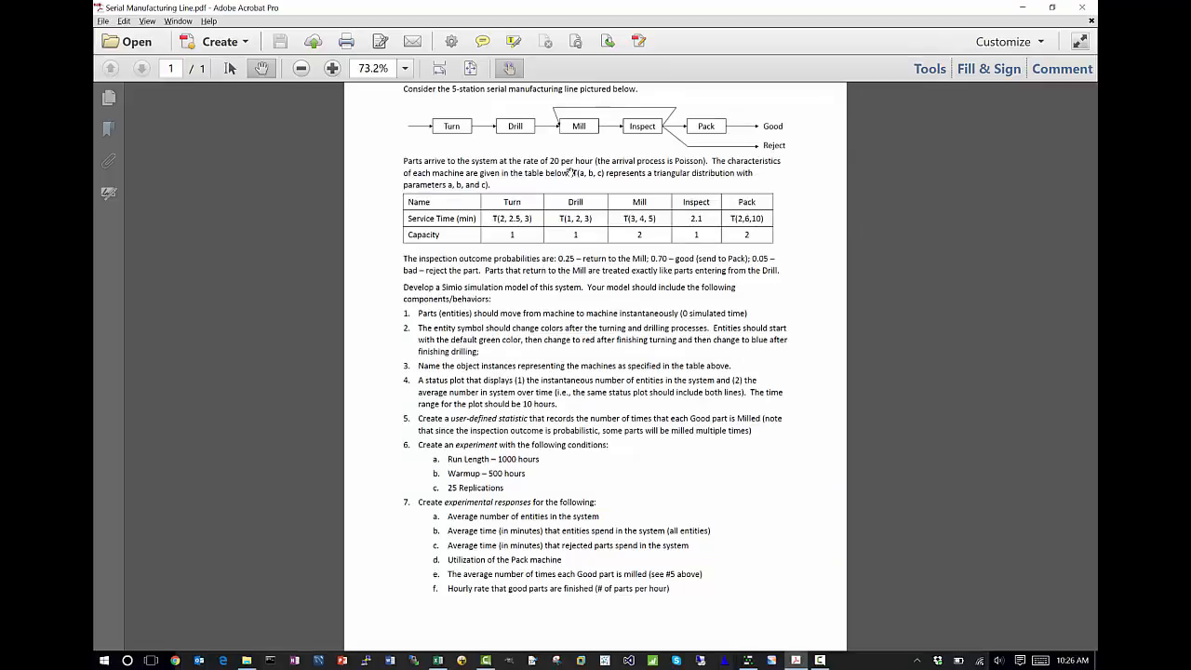
key(alt+Tab)
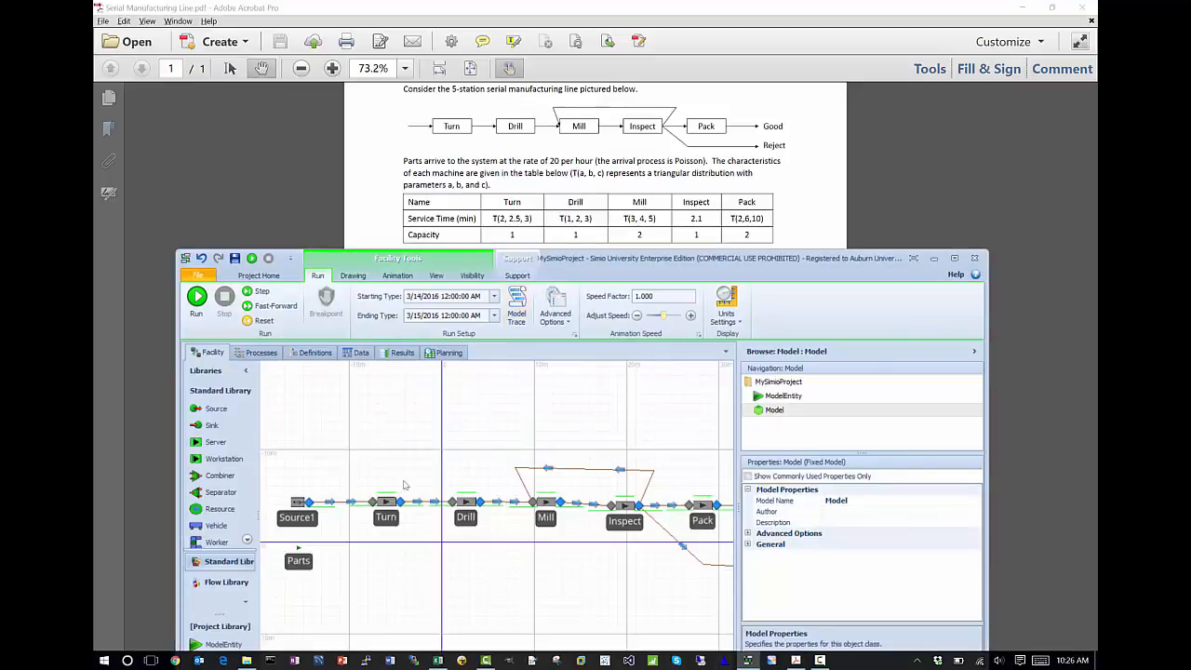
Set Source1's interarrival time to Random.Exponential(3) minutes.
click(299, 501)
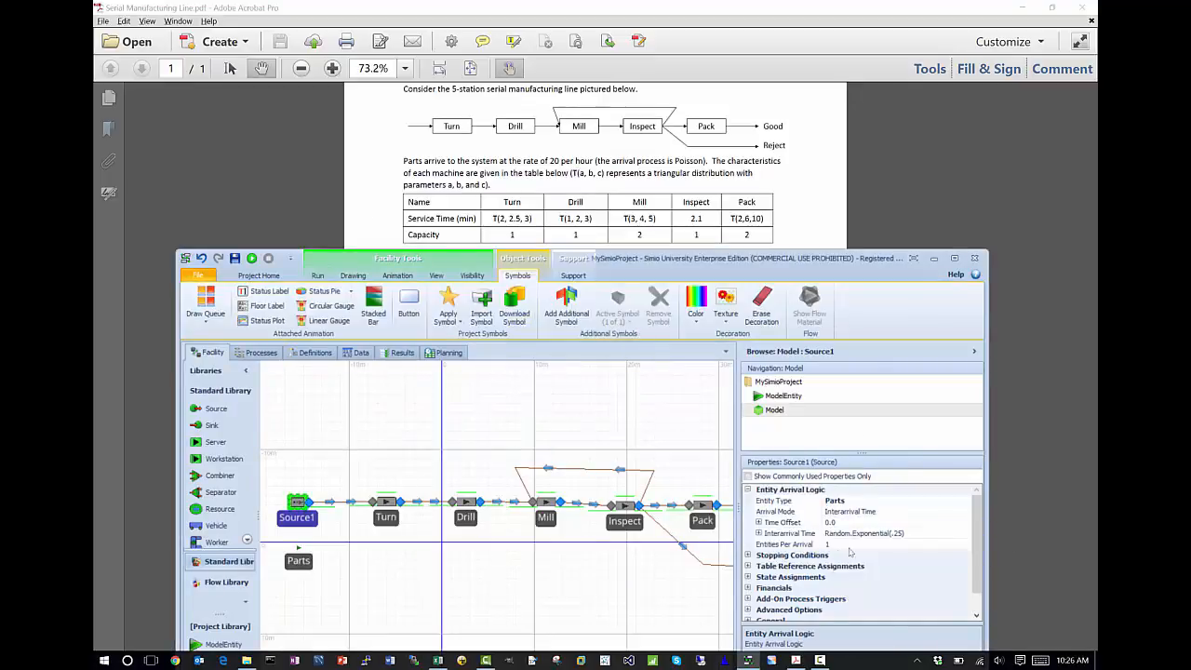
click(901, 533)
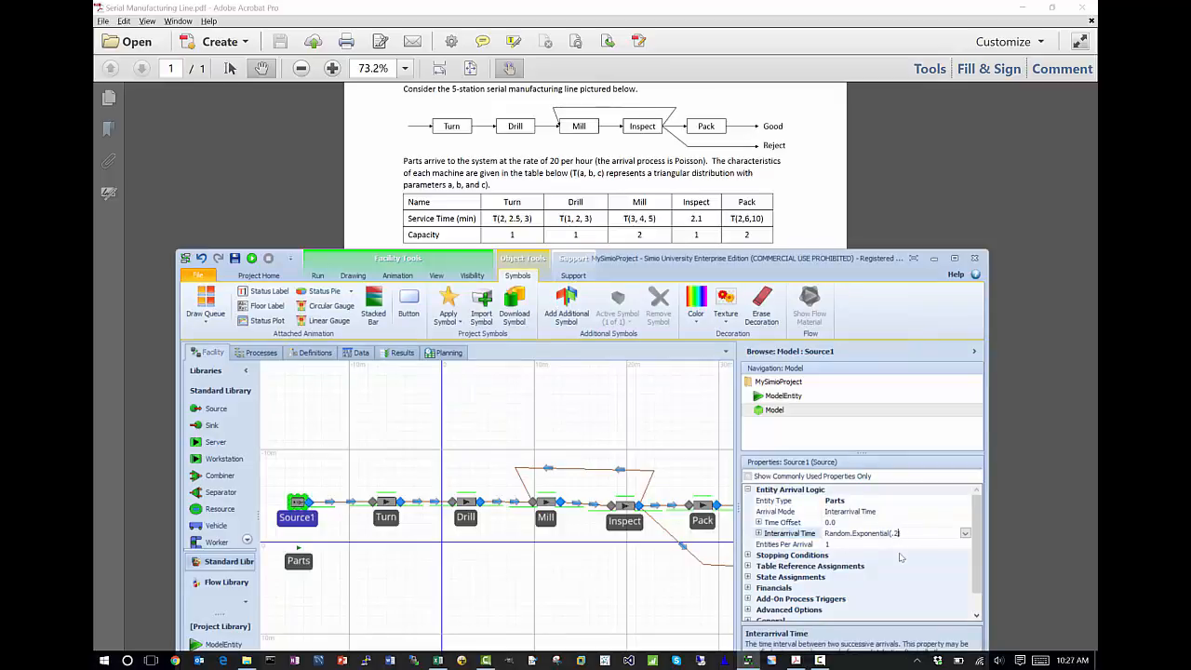
key(Return)
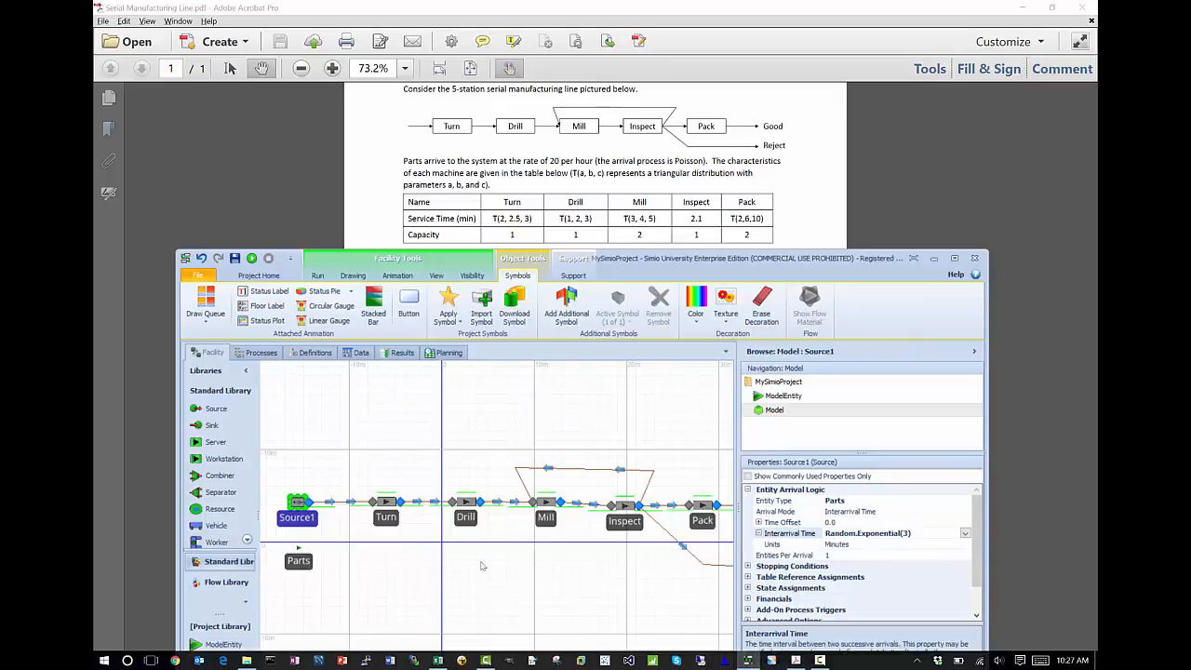
Set the Turn server's processing time to Random.Triangular(2, 2.5, 3) minutes.
click(399, 519)
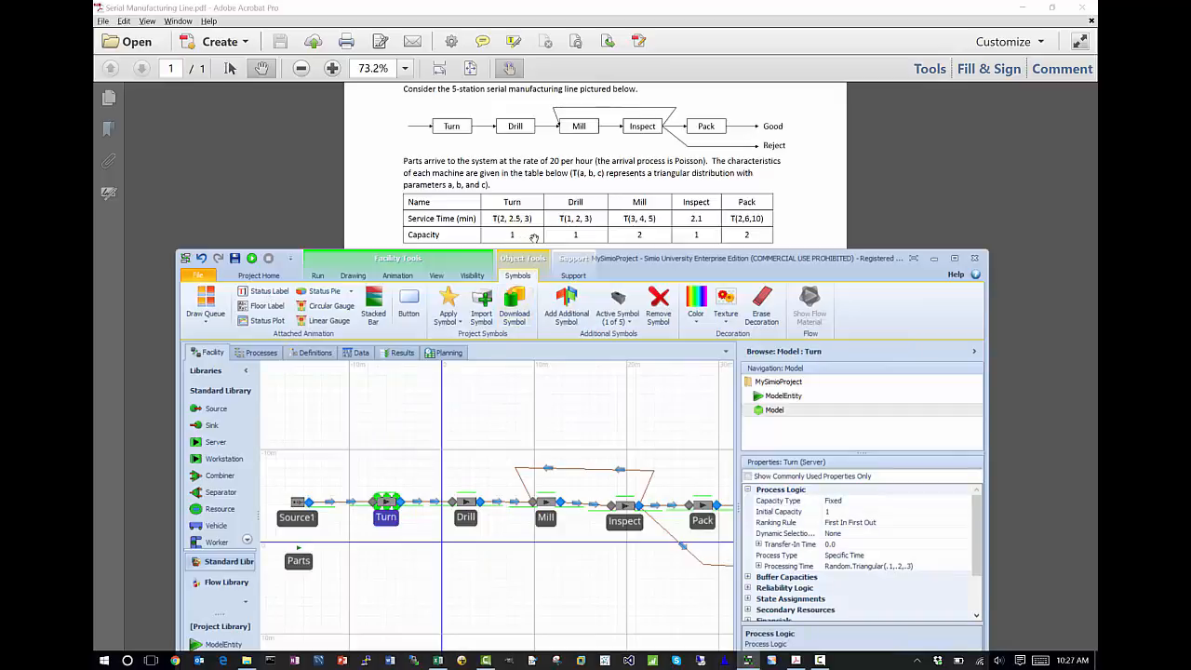
click(940, 565)
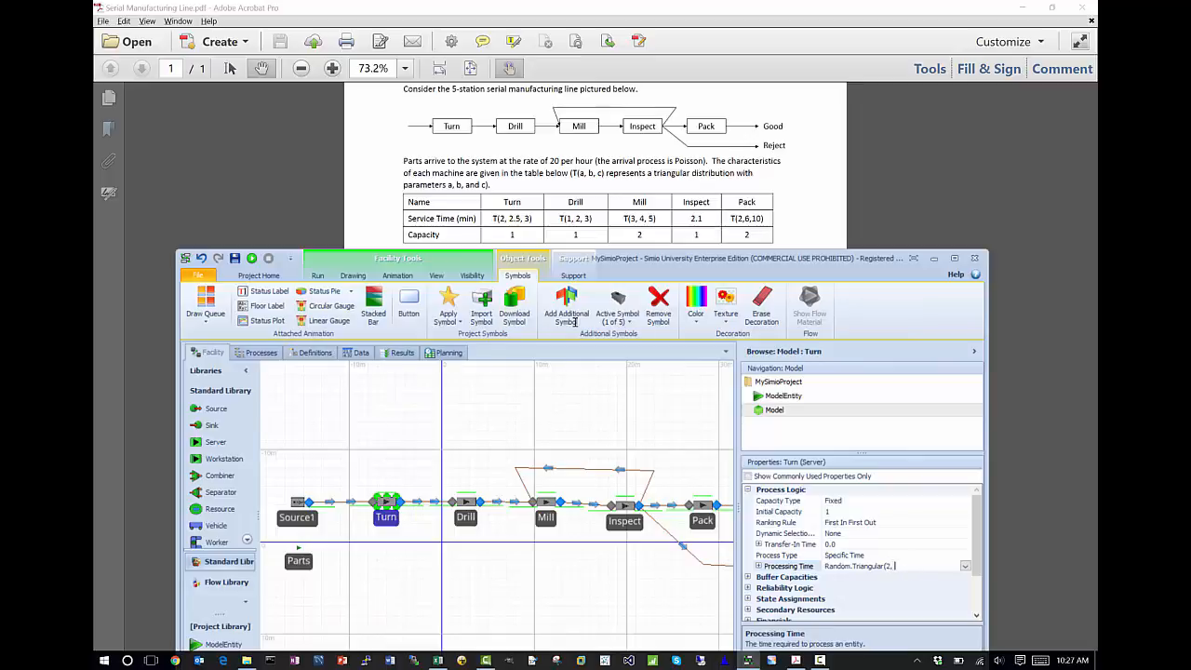
text(Random.Triangular(2, 2.5, 3))
key(Return)
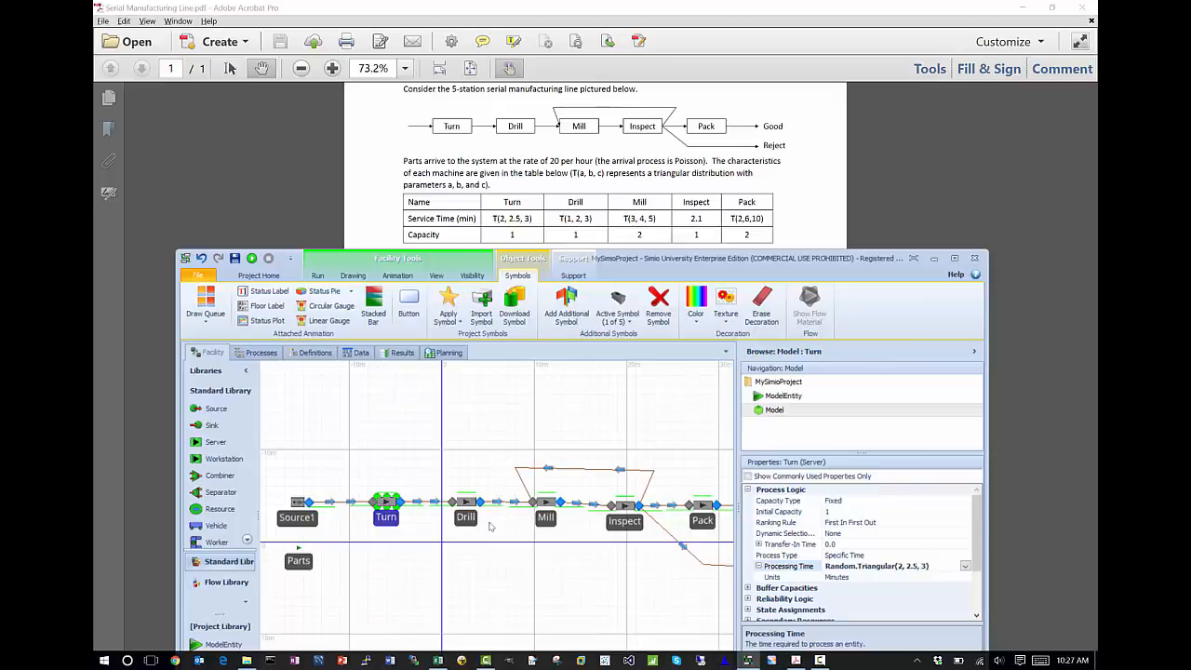
Set the Drill server's processing time to Random.Triangular(1, 2, 3) minutes.
click(465, 510)
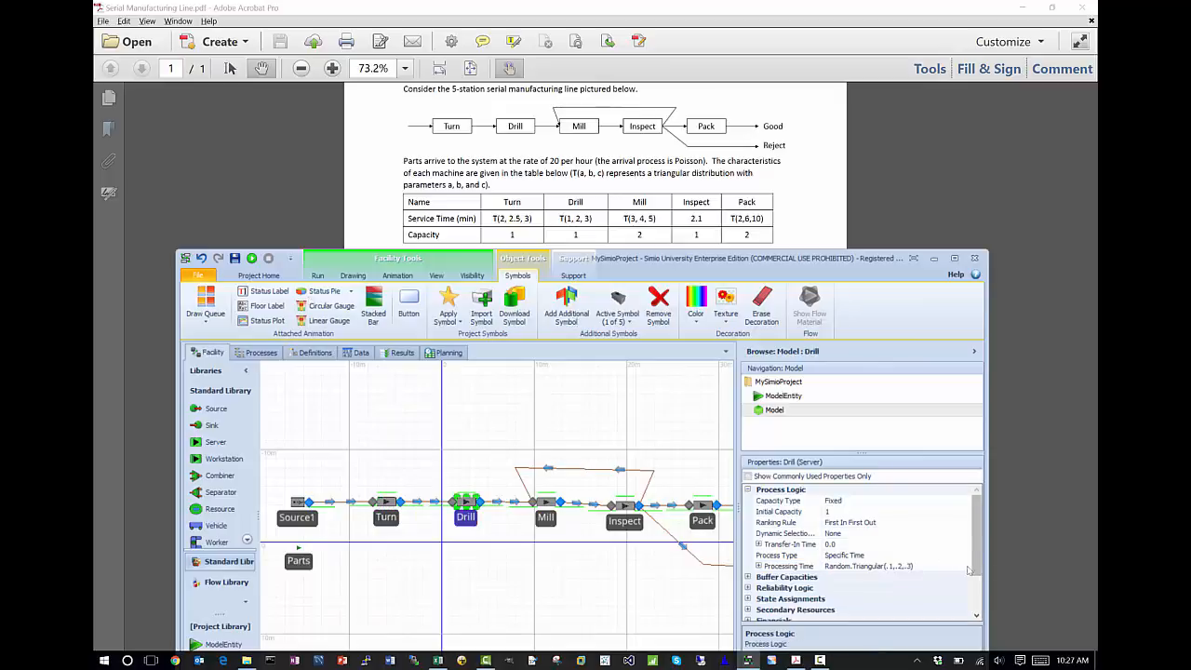
click(938, 567)
key(BackSpace)
key(BackSpace)
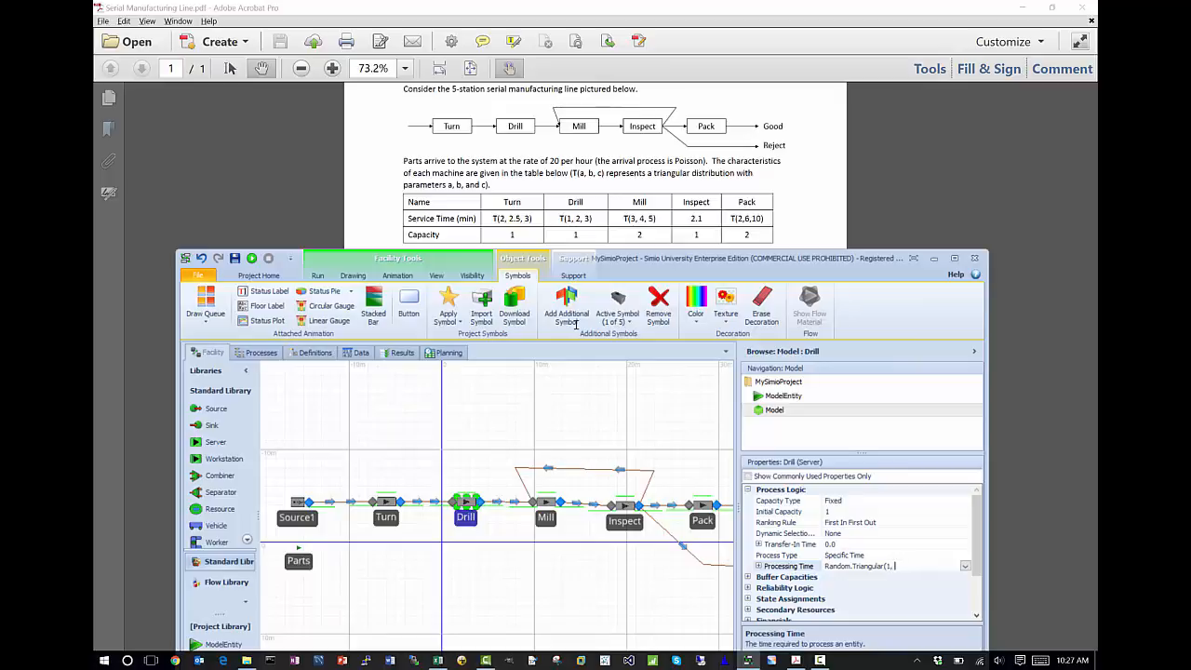
key(Return)
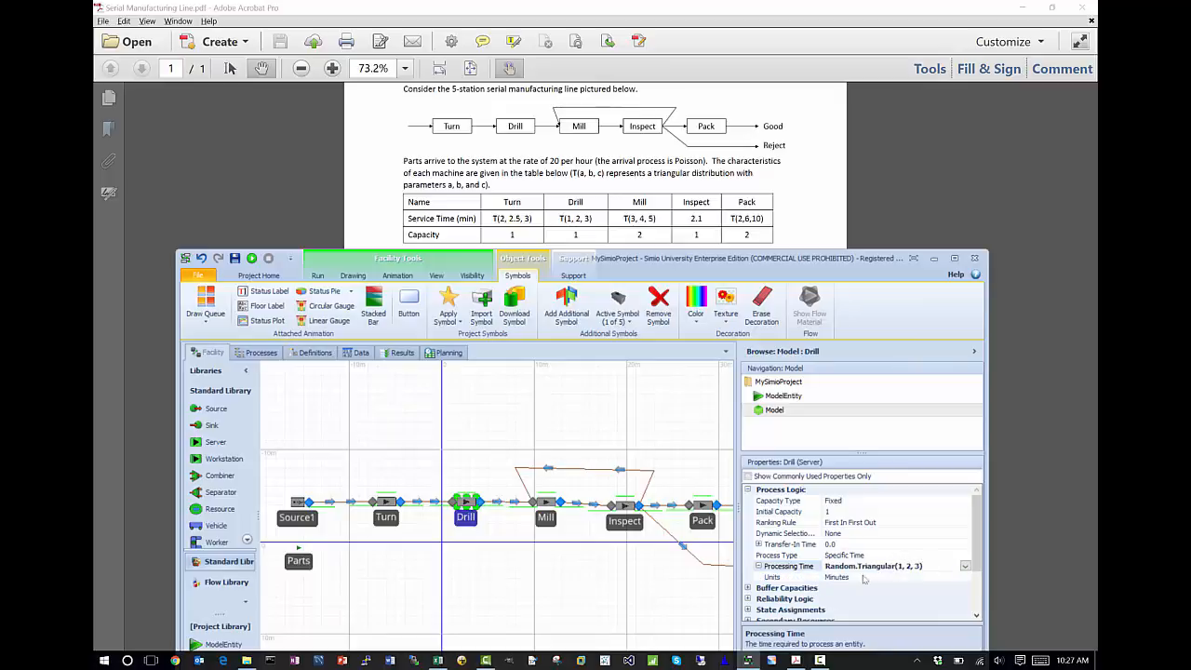
Give the Mill server a processing time of Random.Triangular(3, 4, 5) minutes and an initial capacity of 2.
click(548, 524)
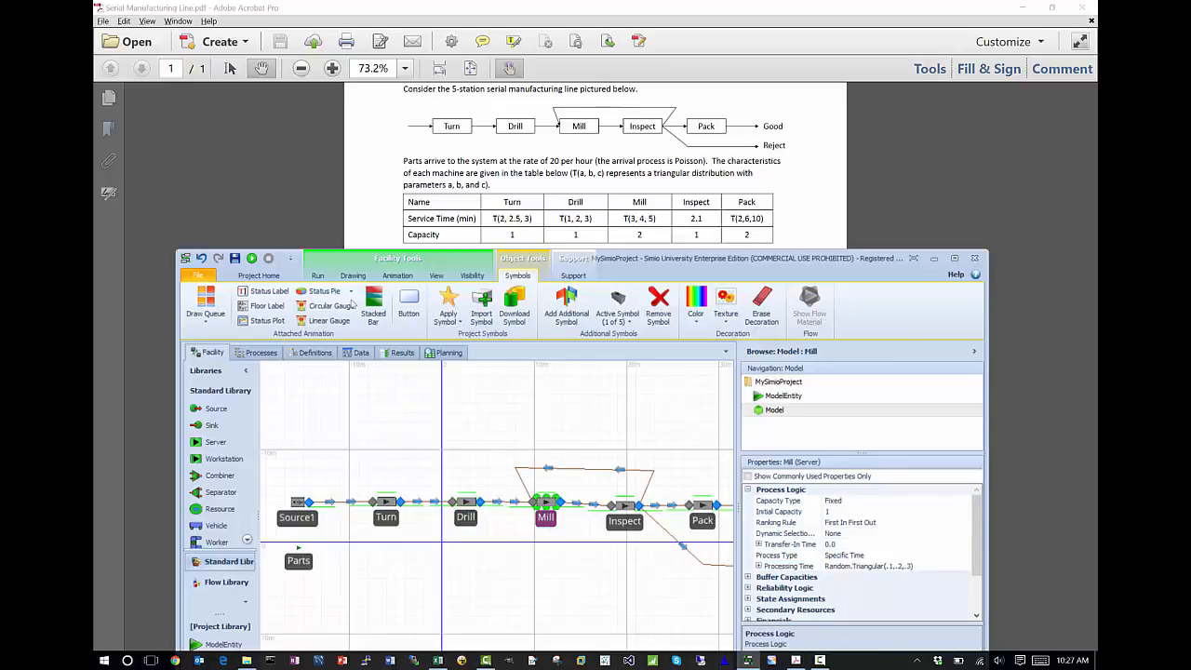
click(919, 565)
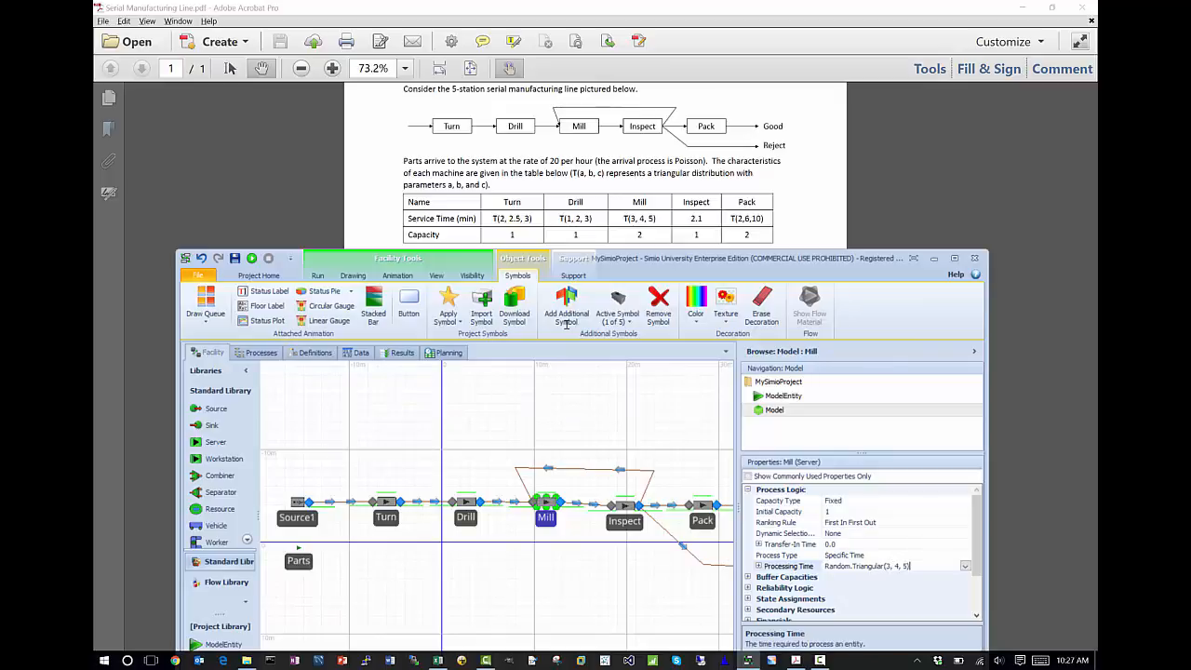
click(874, 512)
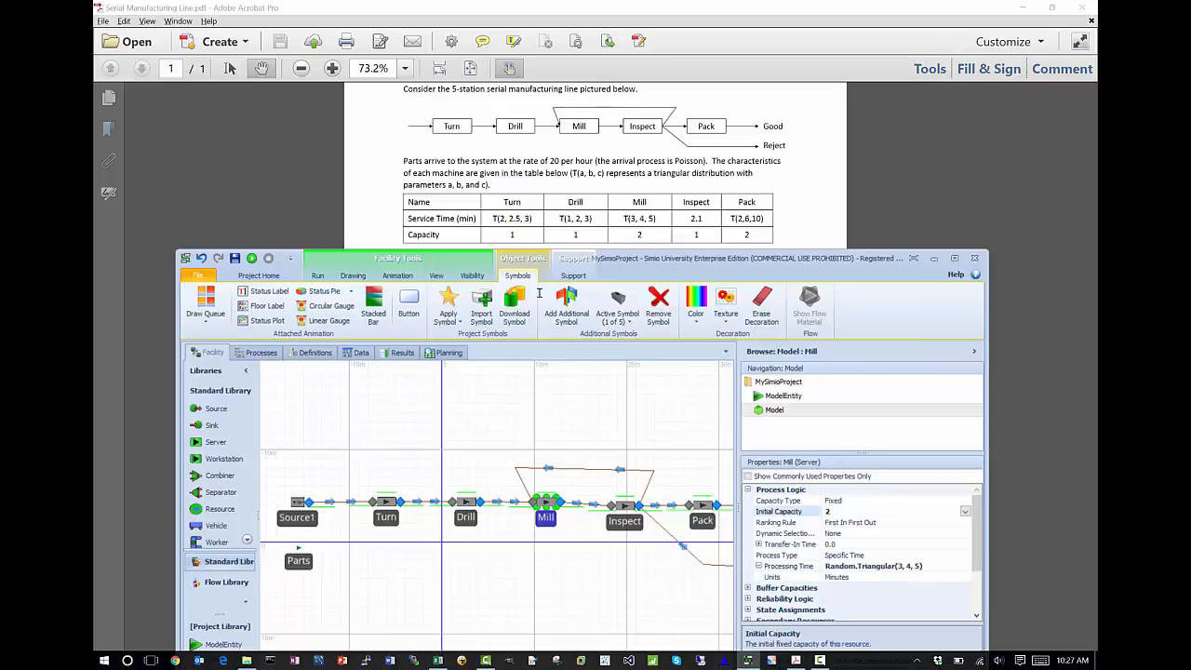
Replace the Inspect server's processing time expression with a constant 2.1 minutes.
click(659, 526)
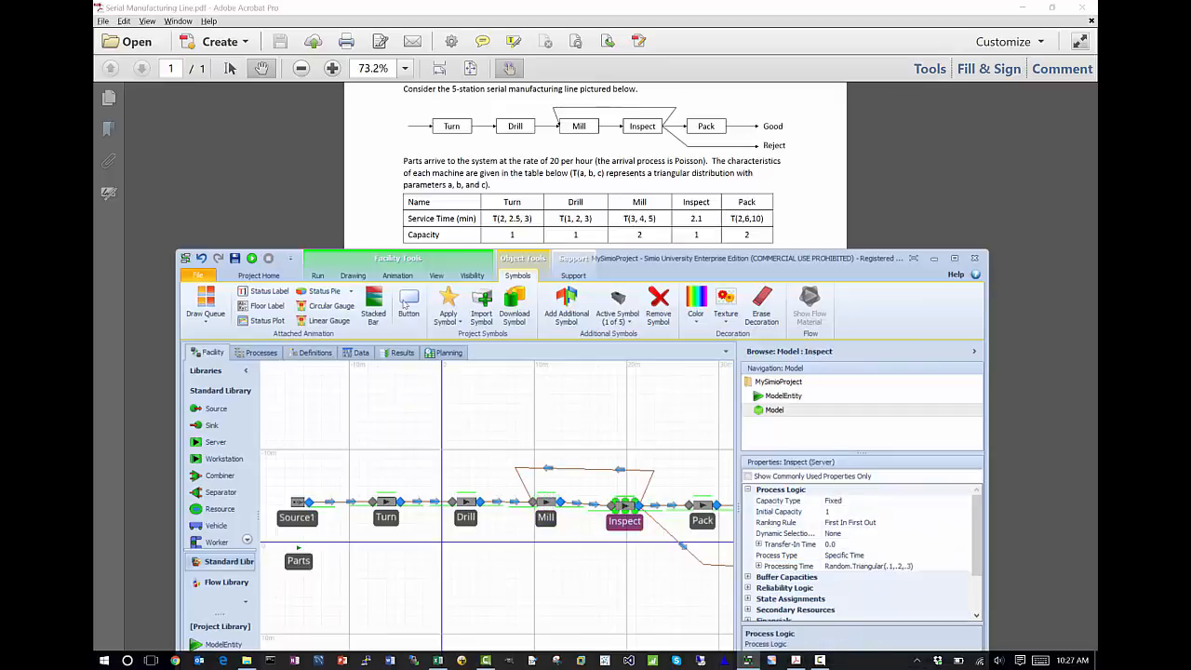
click(938, 567)
key(BackSpace)
key(BackSpace)
key(BackSpace)
key(BackSpace)
key(BackSpace)
key(BackSpace)
key(BackSpace)
key(BackSpace)
key(BackSpace)
key(BackSpace)
key(BackSpace)
key(BackSpace)
key(BackSpace)
key(BackSpace)
key(BackSpace)
key(BackSpace)
key(BackSpace)
key(BackSpace)
key(BackSpace)
key(BackSpace)
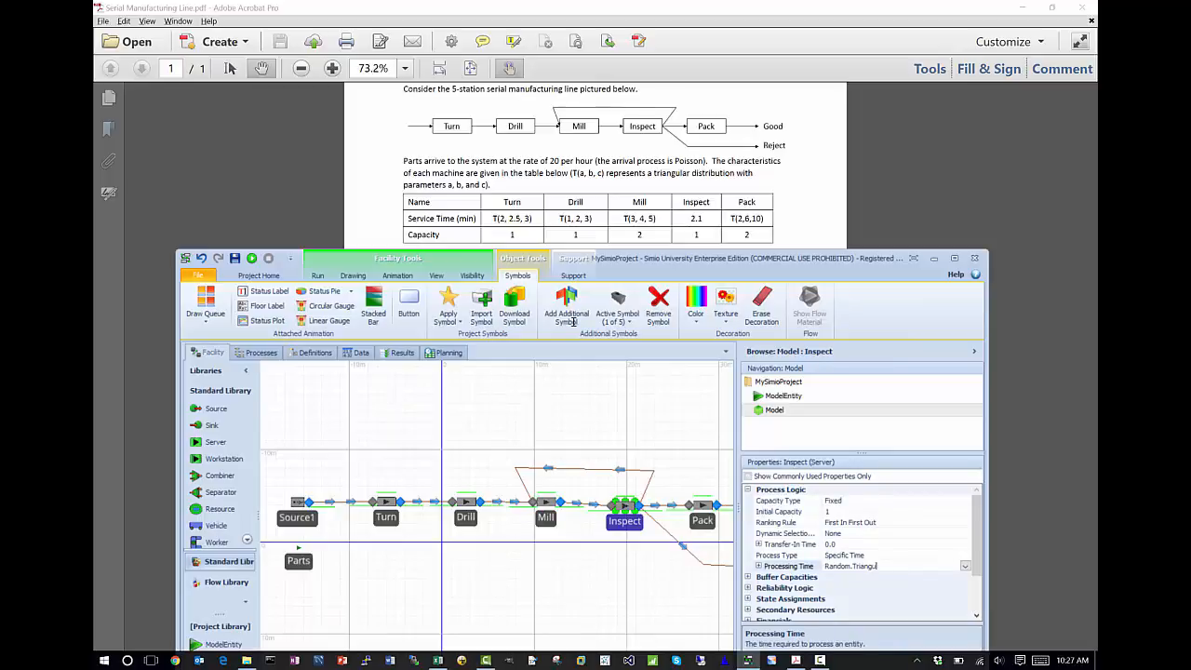
key(Return)
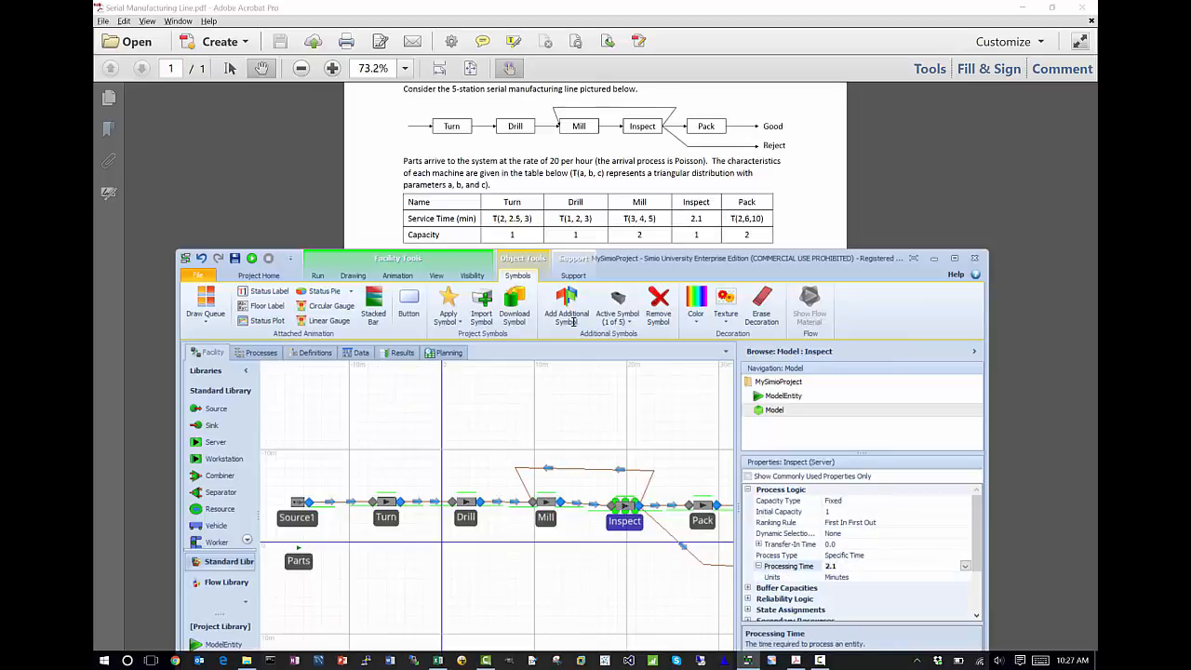
Give the Pack server a processing time of Random.Triangular(2, 6, 10) minutes and an initial capacity of 2.
click(668, 580)
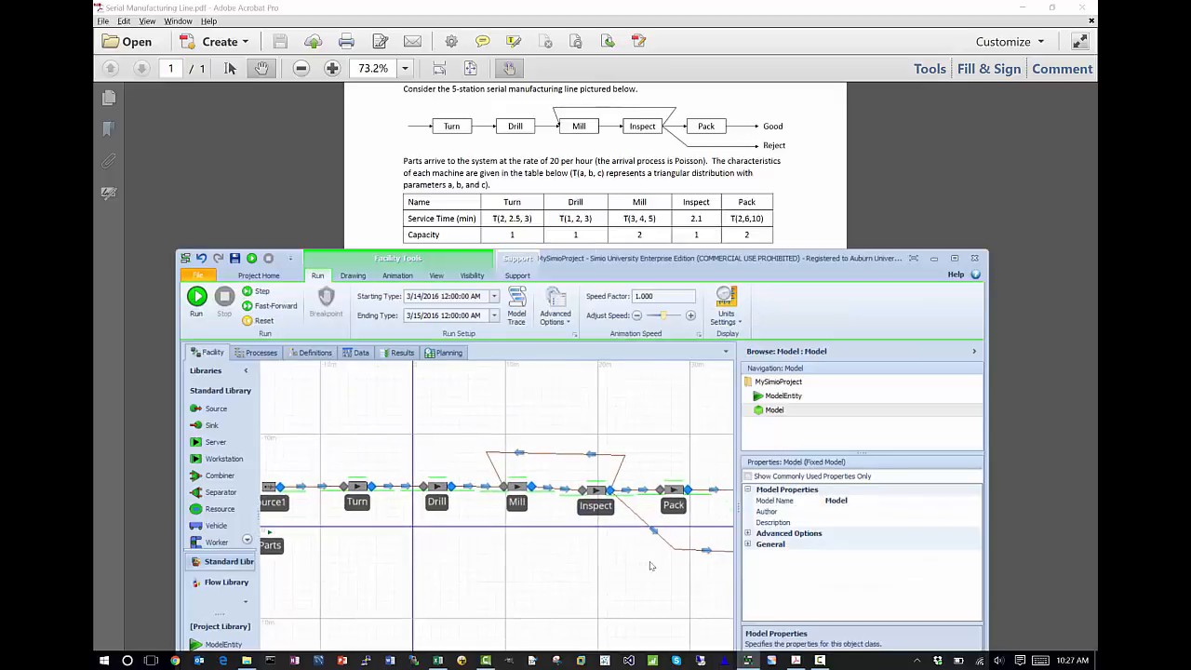
click(696, 506)
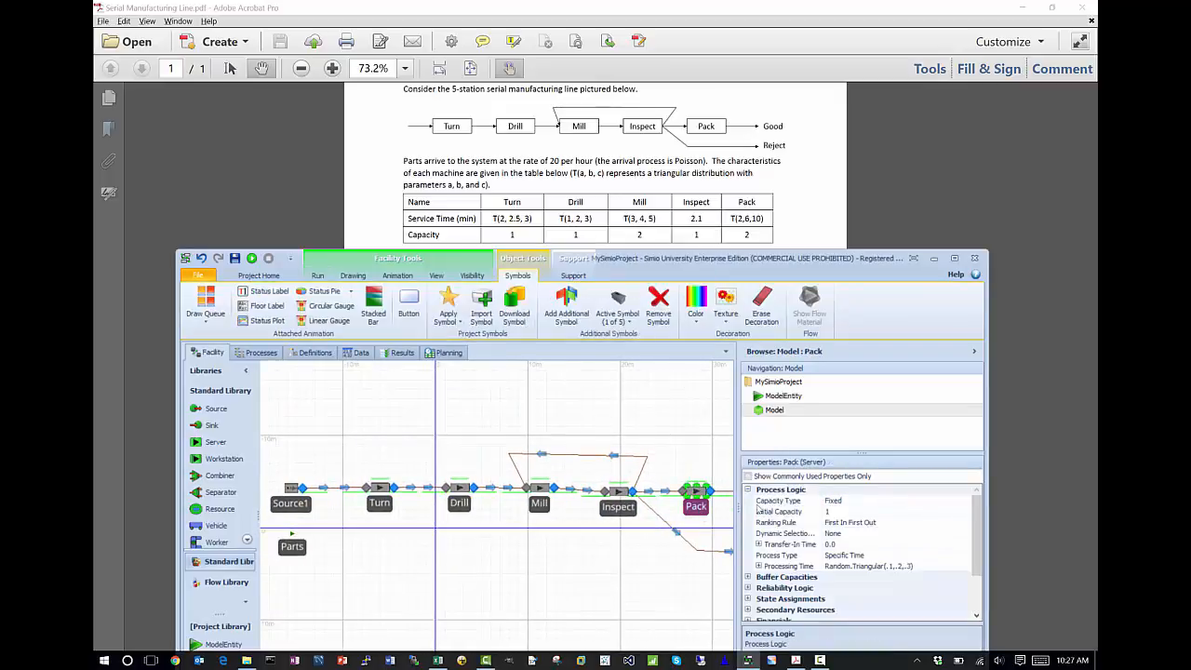
click(919, 567)
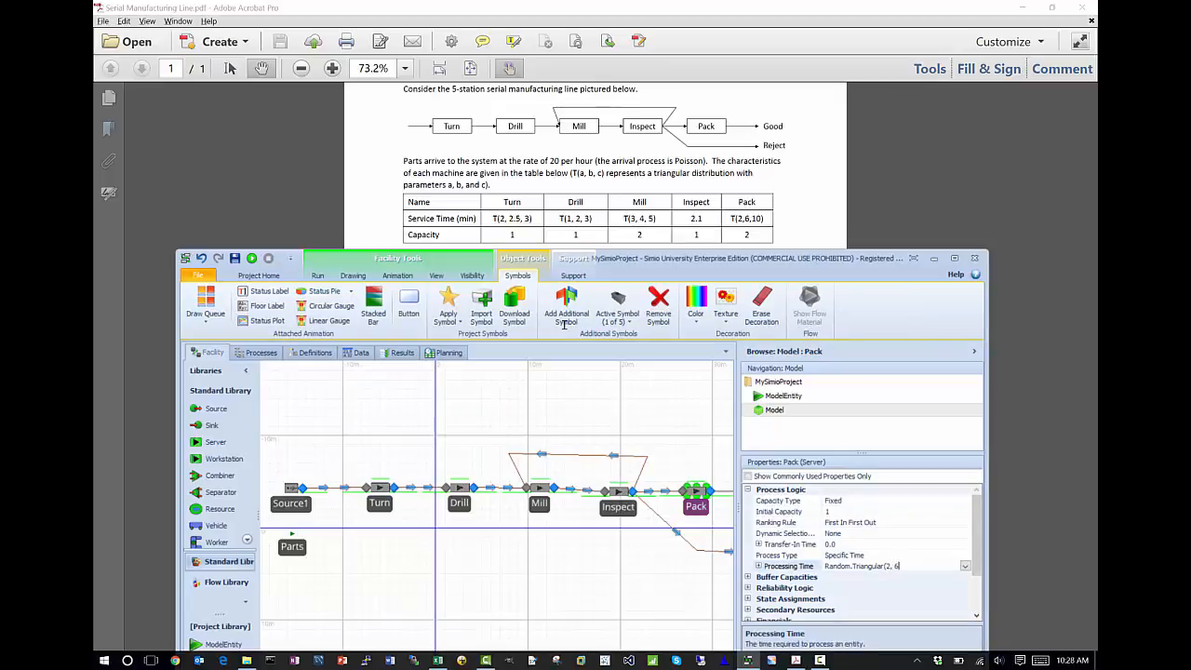
text(0))
key(Return)
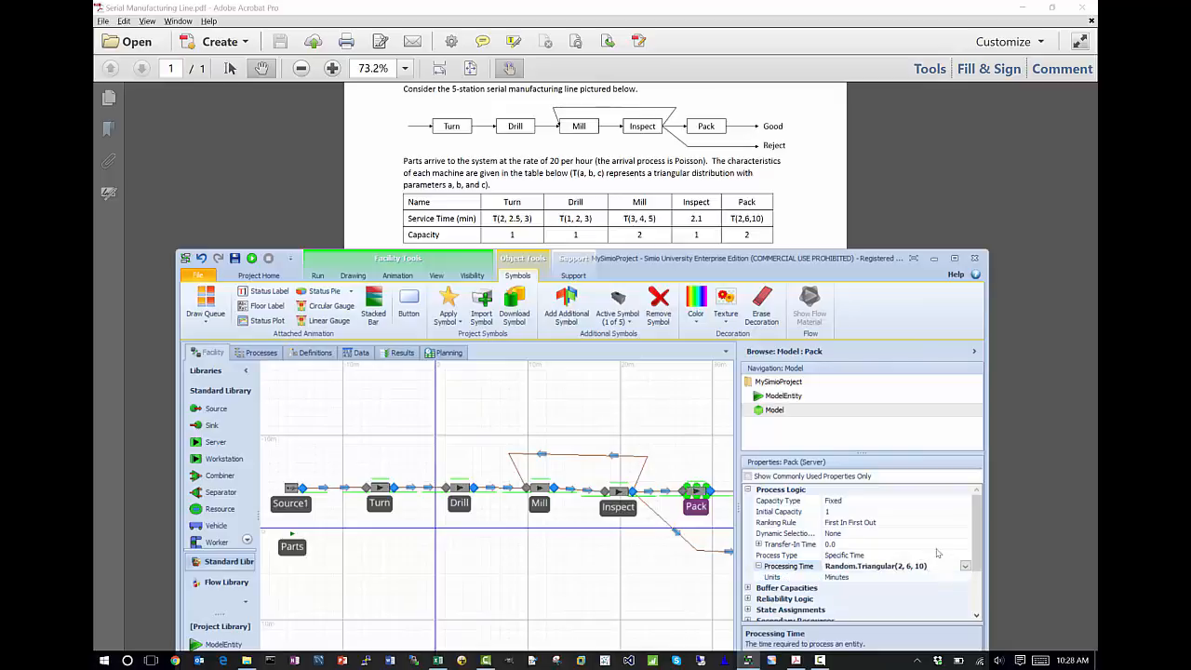
click(905, 515)
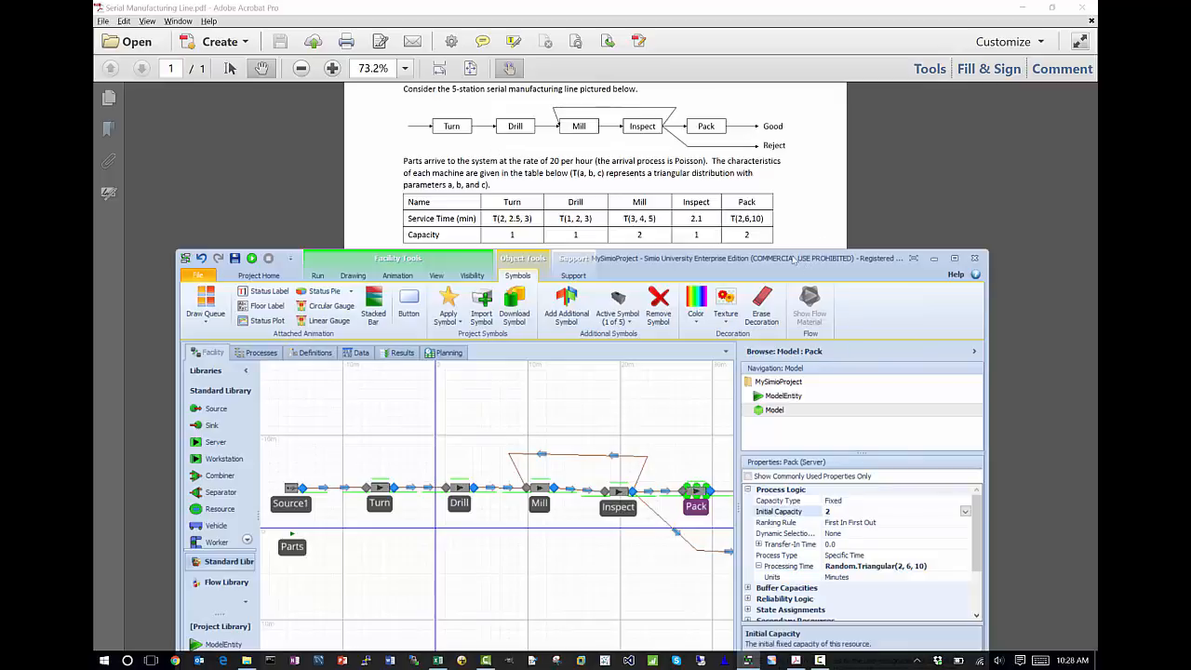
Uncover the inspection outcome probabilities in the assignment PDF, and move the model window back up over the page.
drag(794, 261, 739, 282)
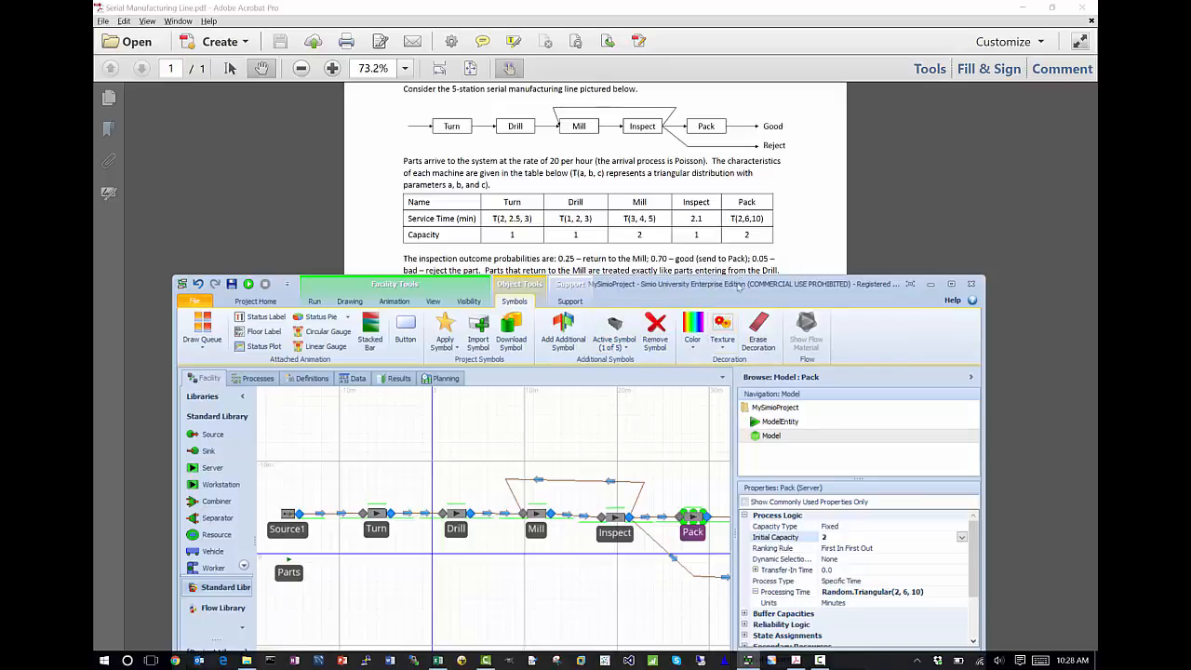
drag(461, 283, 460, 100)
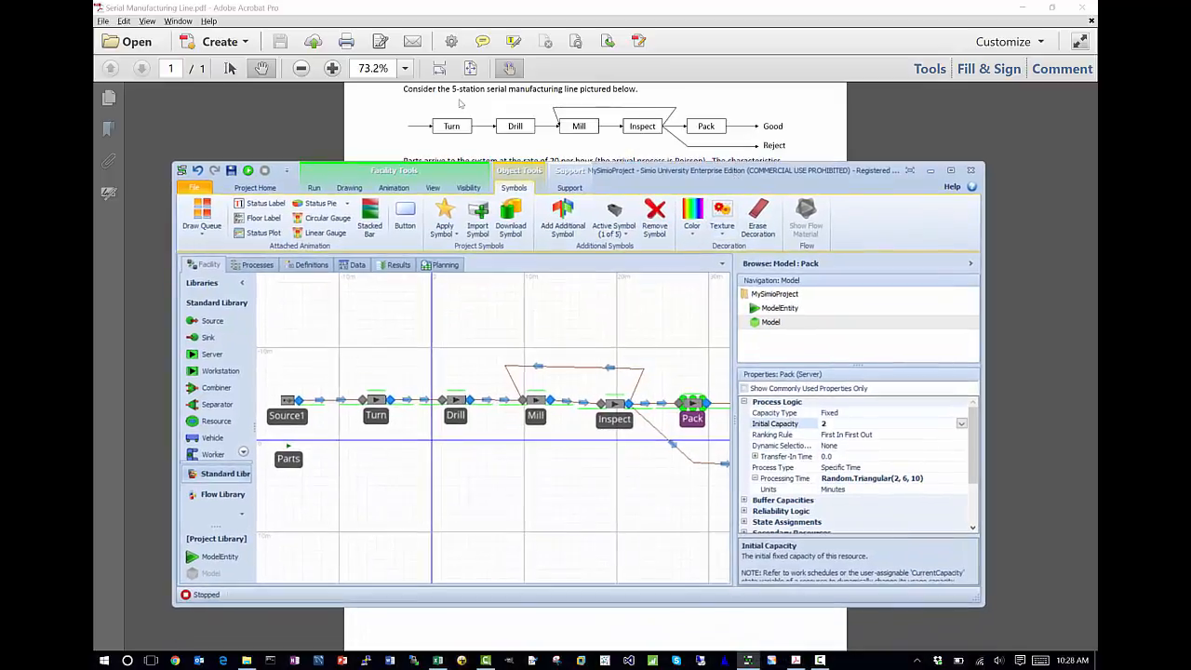
Give the rework connector looping from Inspect back to Mill a selection weight of .25.
click(640, 383)
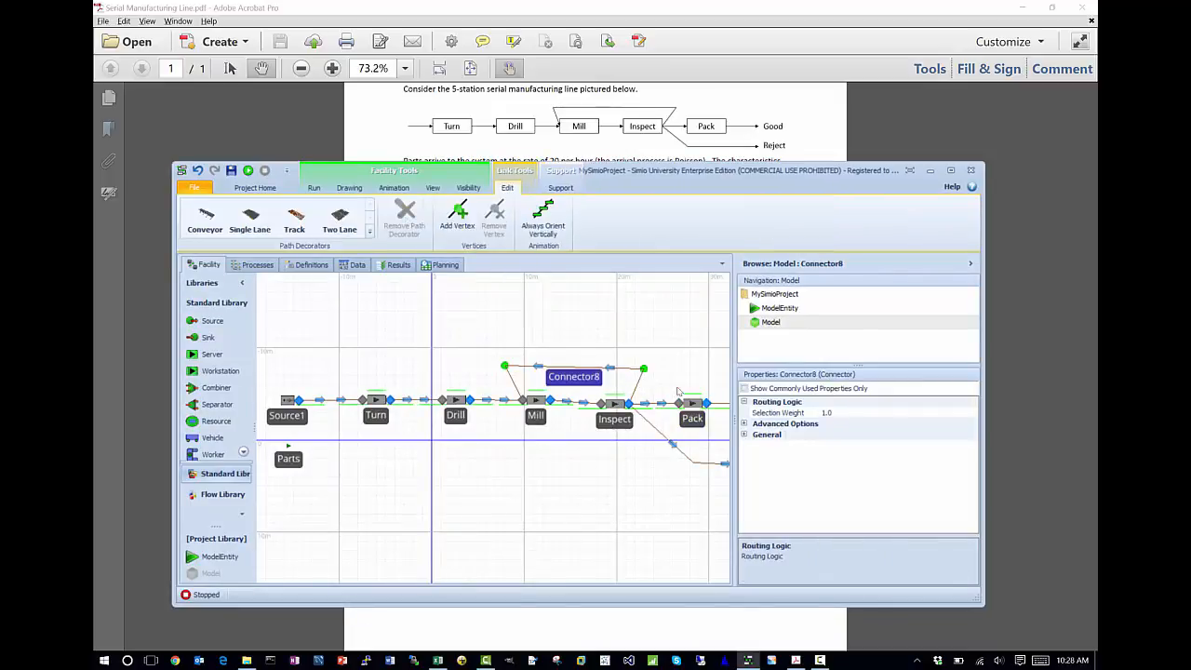
click(850, 415)
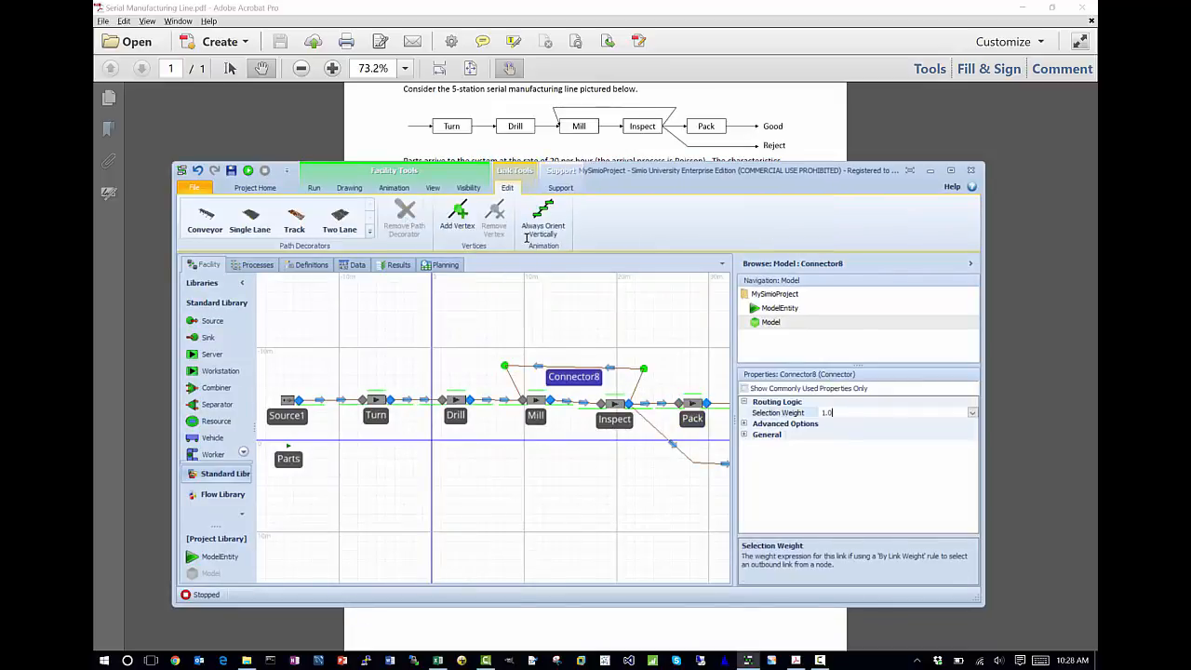
text(.25)
Set the selection weight to .70 on the Inspect-to-Pack connector and .05 on the reject connector from Inspect.
click(654, 406)
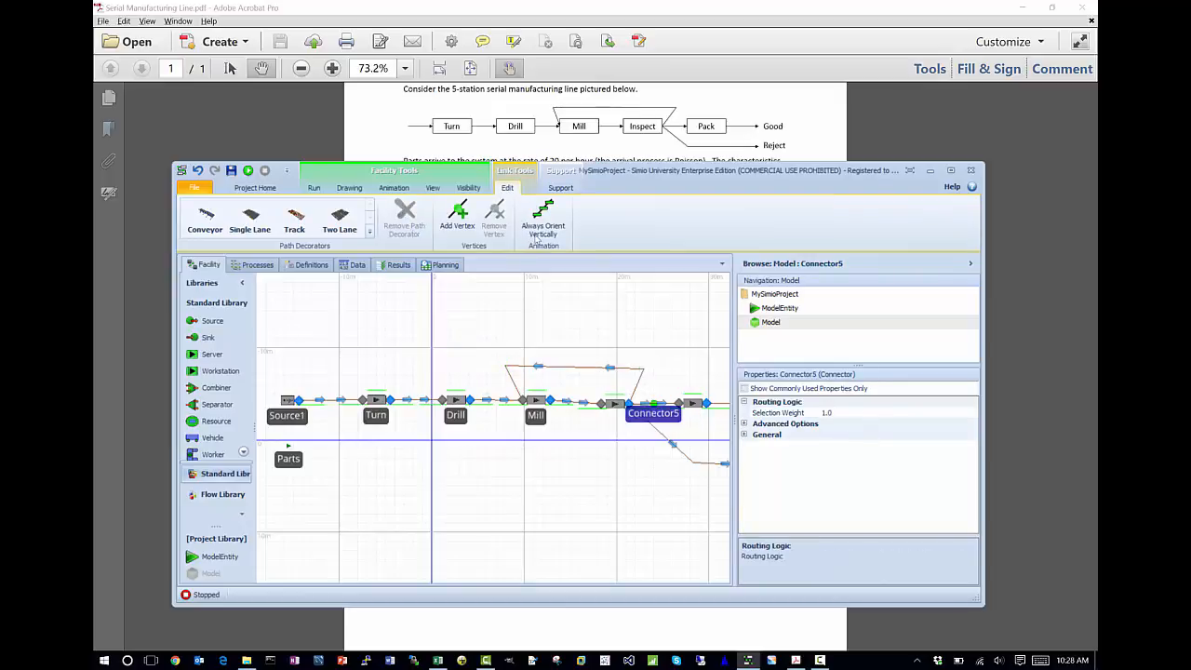
click(866, 412)
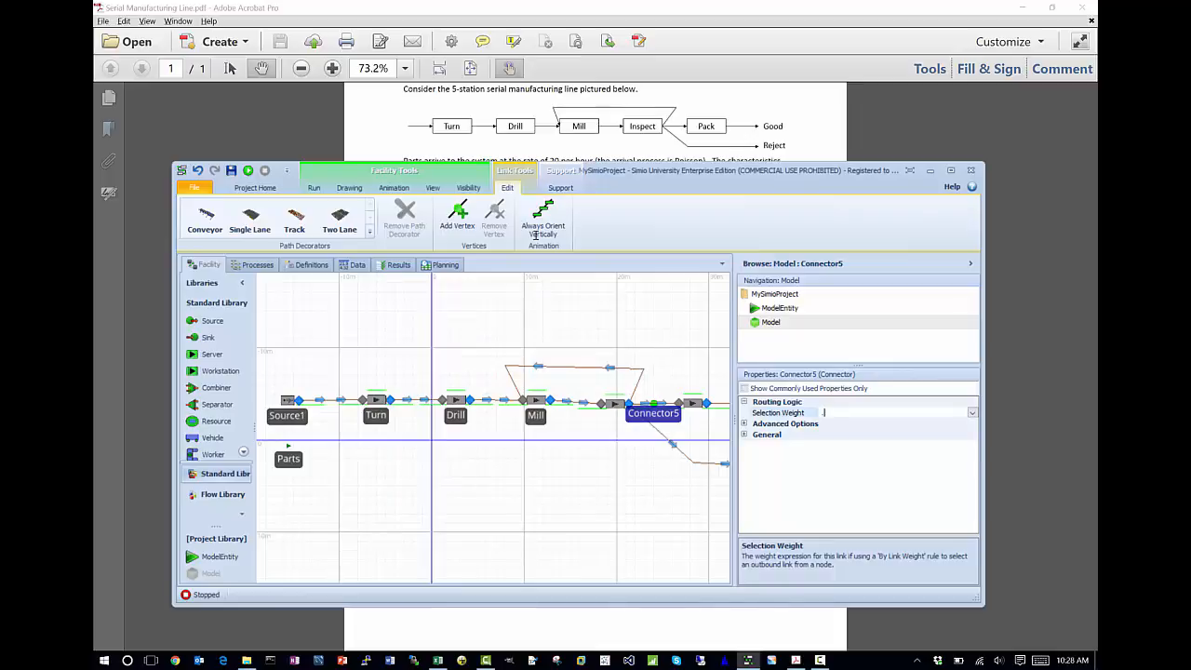
click(662, 434)
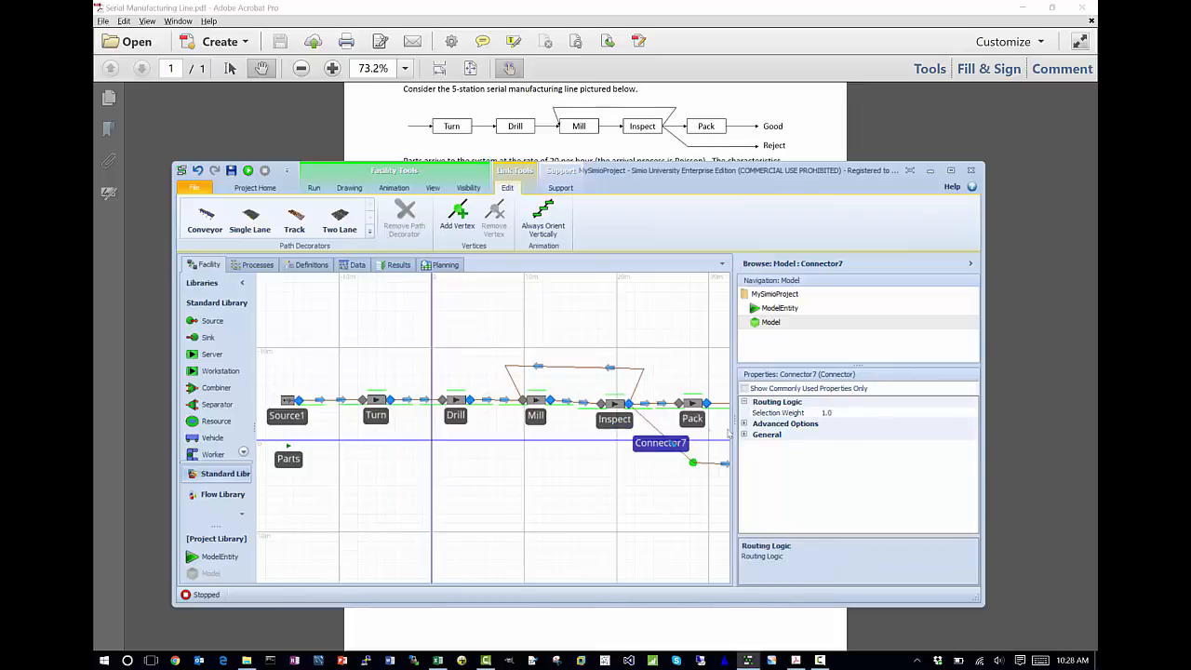
click(866, 412)
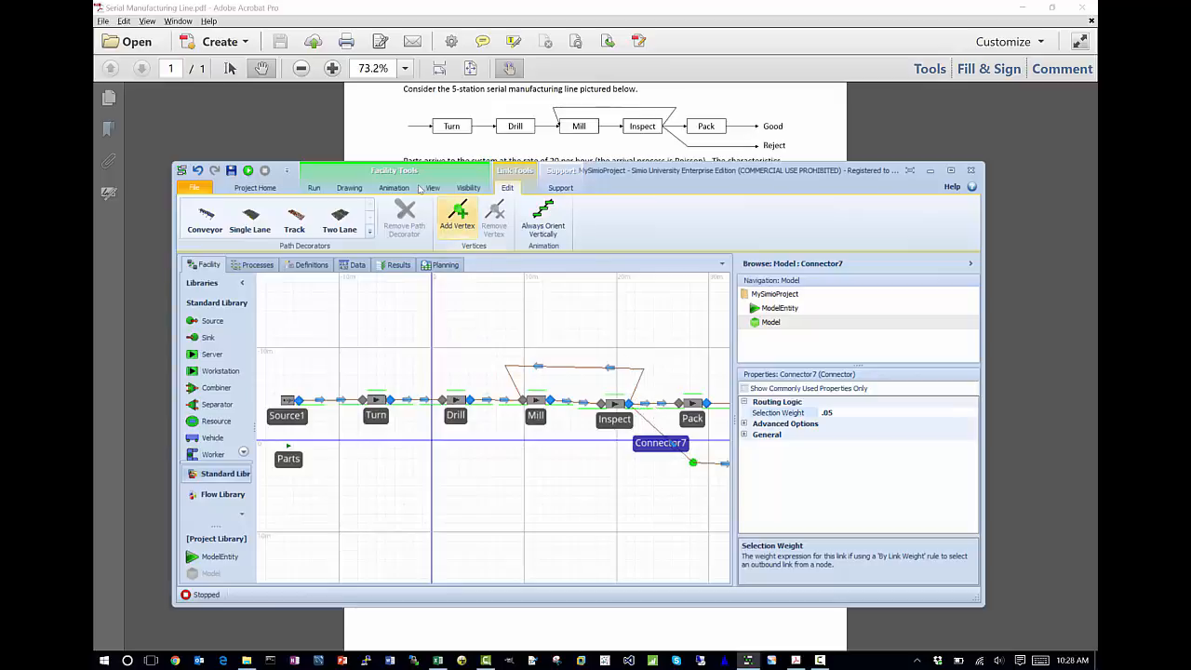
Hide the direction arrows on the links and recheck the selection weights of the Inspect-to-Pack and rework connectors.
click(467, 188)
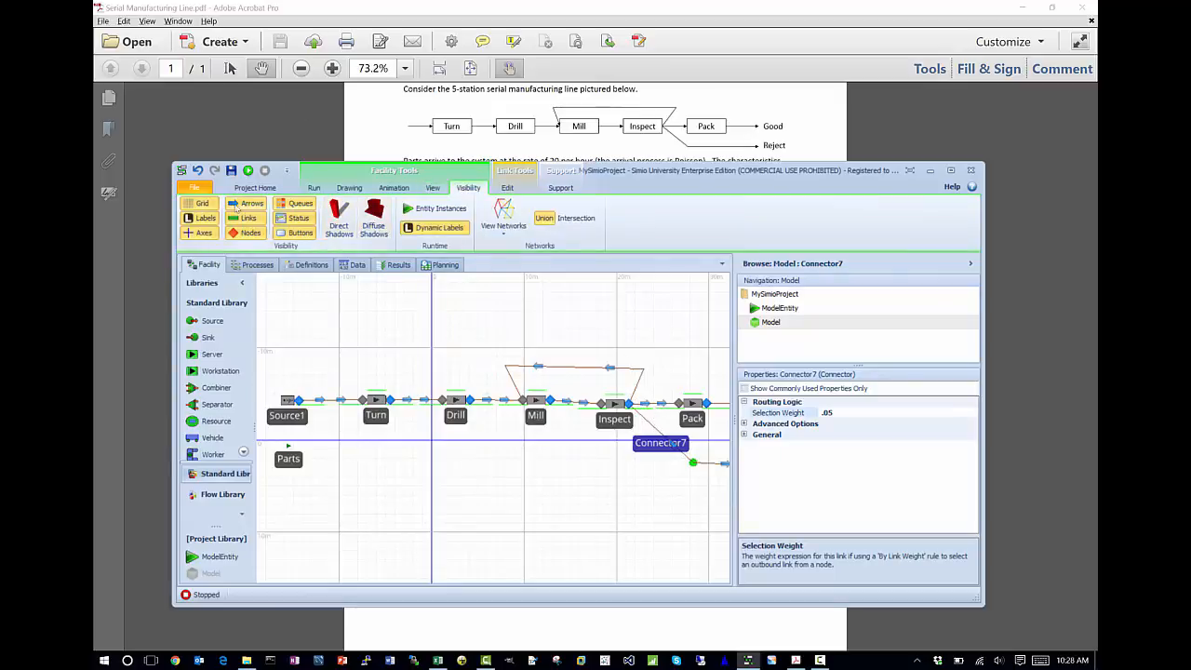
click(247, 203)
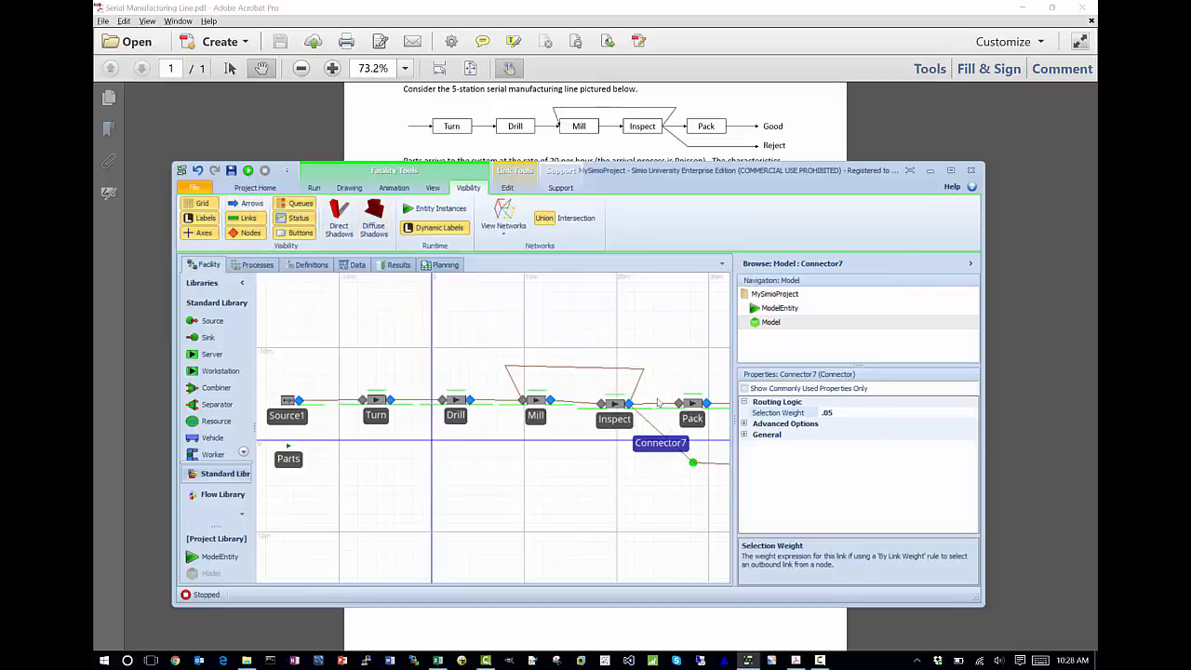
click(654, 407)
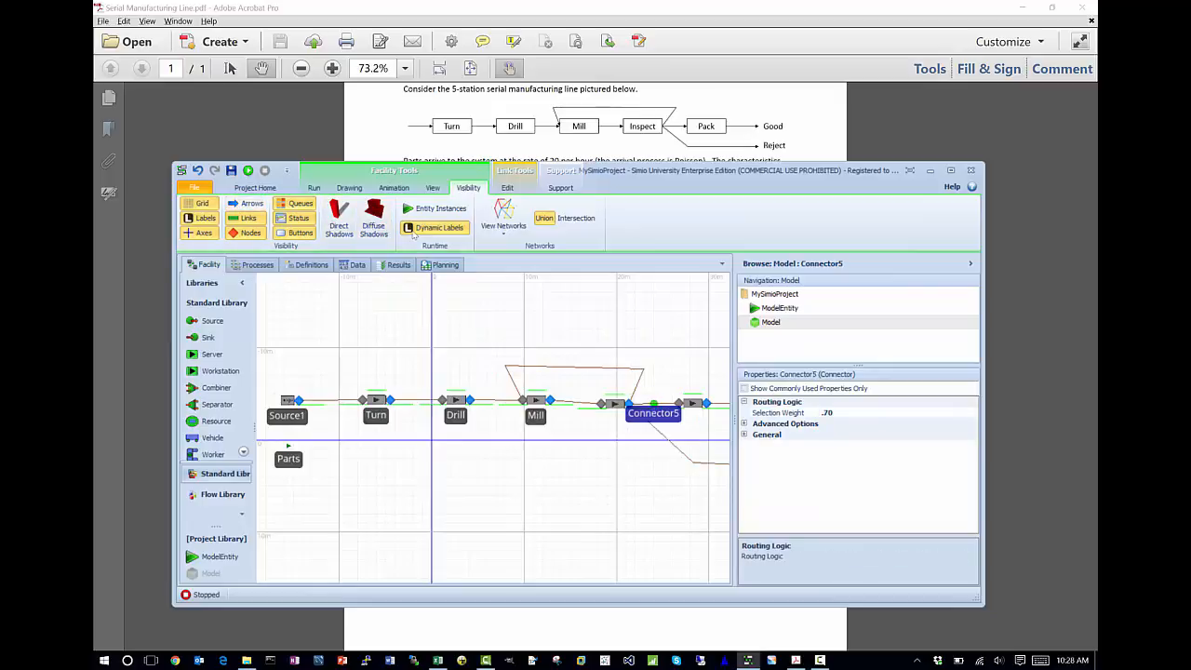
click(641, 378)
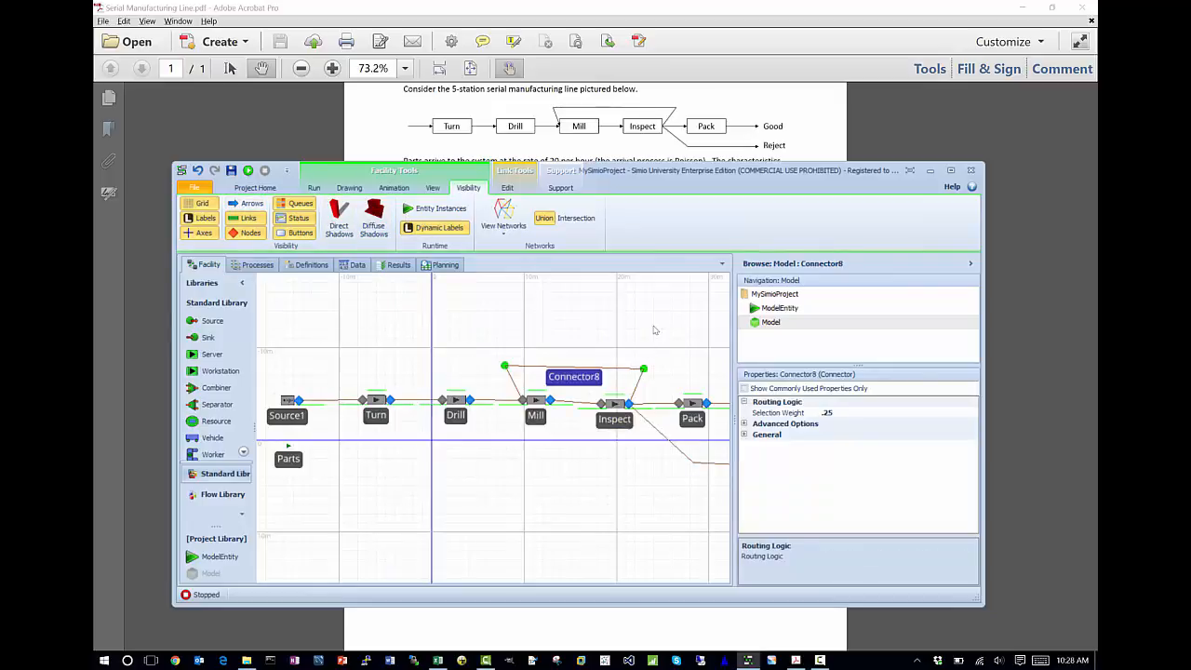
key(Escape)
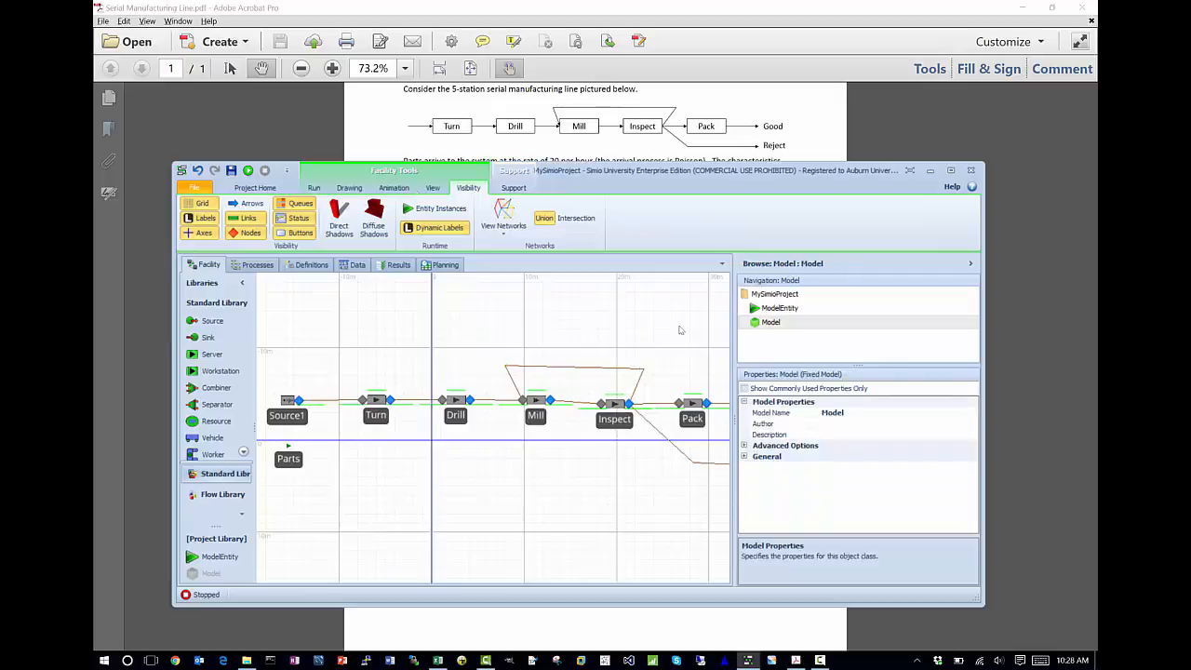
Maximize the Simio window, run the model briefly and stop the trial run.
click(950, 171)
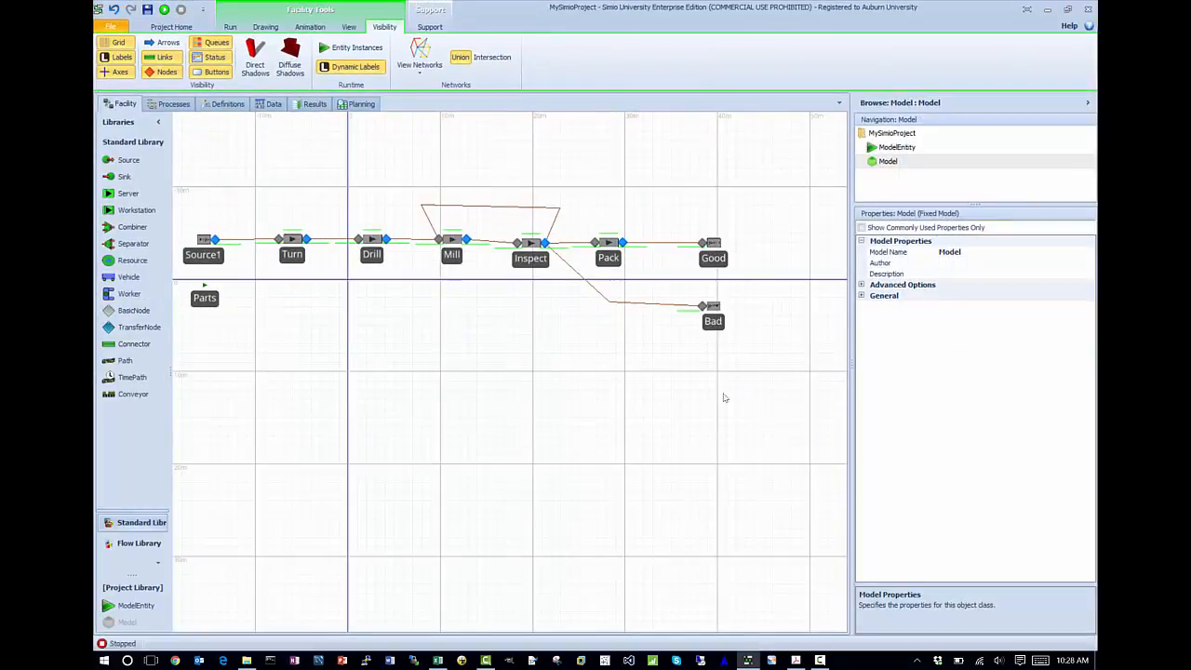
drag(761, 417, 807, 460)
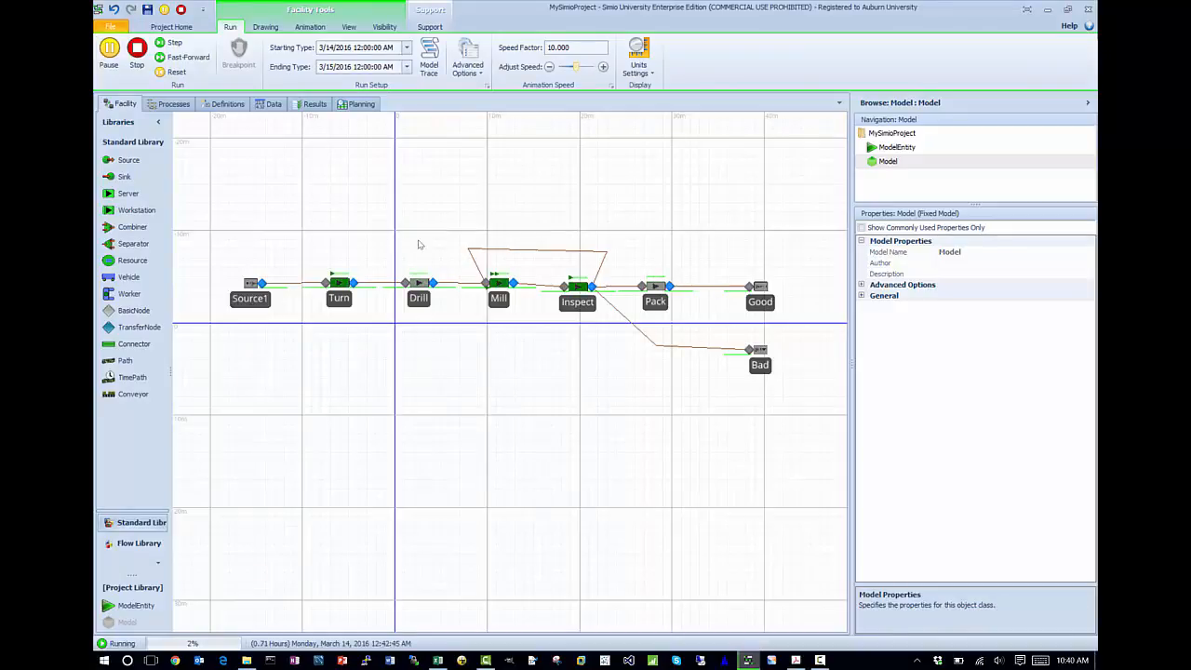
click(137, 51)
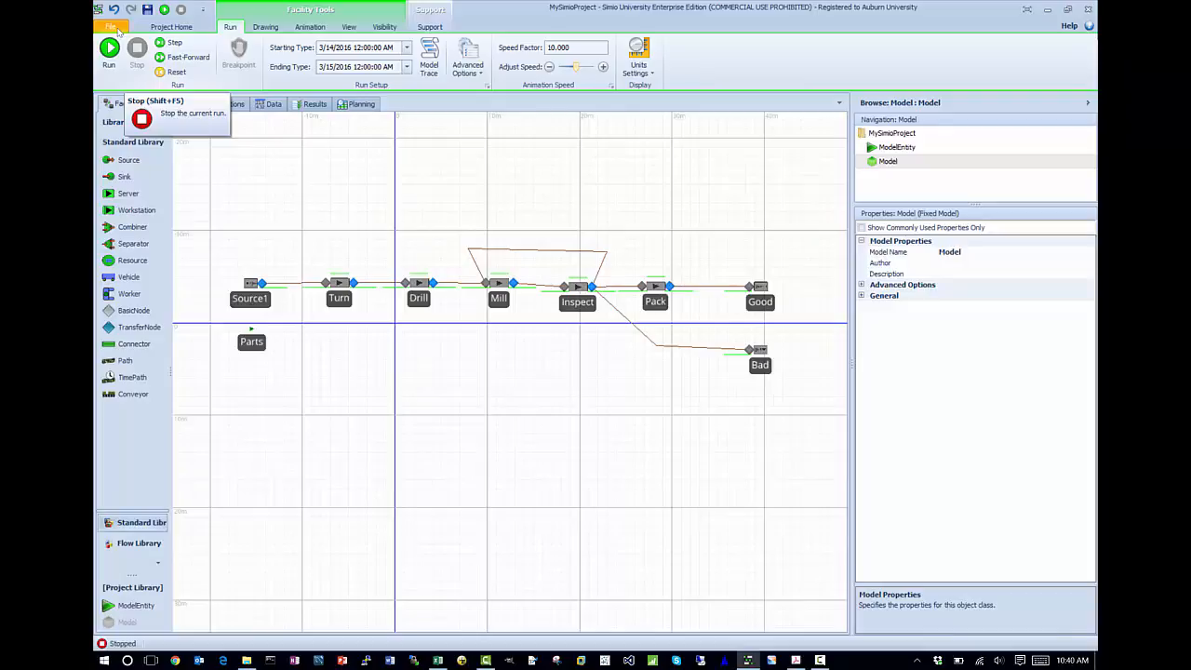
Switch to the Static Model.xlsx workbook in Excel and examine the arrival rate and the interarrival time formula.
key(alt+Tab)
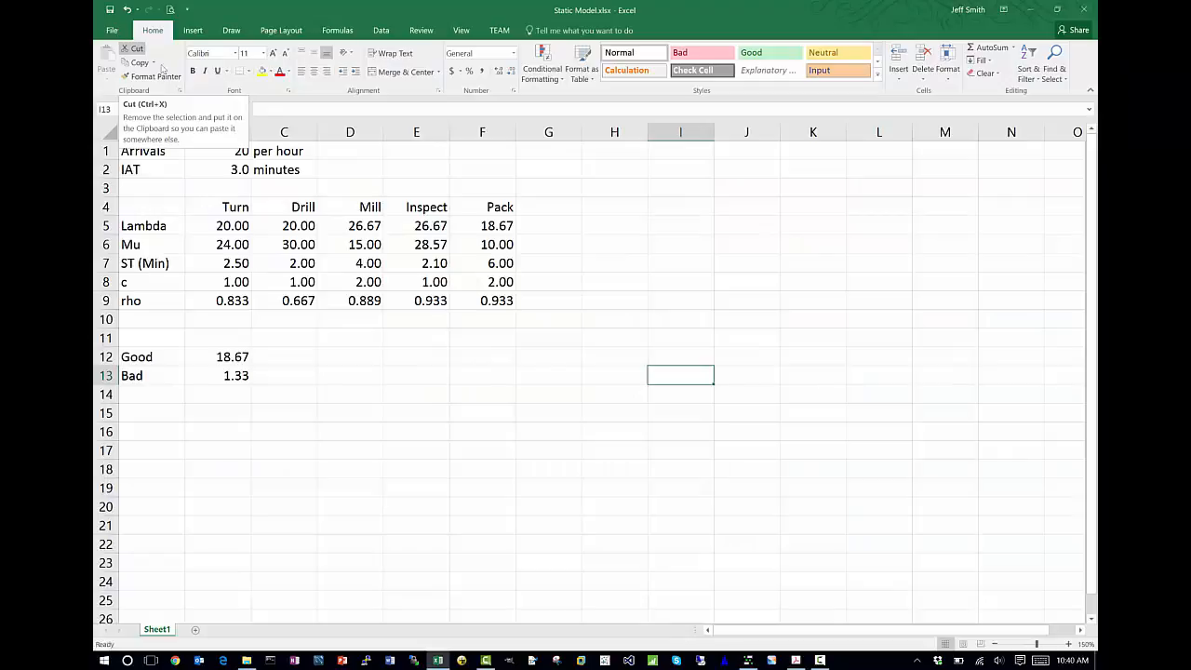
click(576, 217)
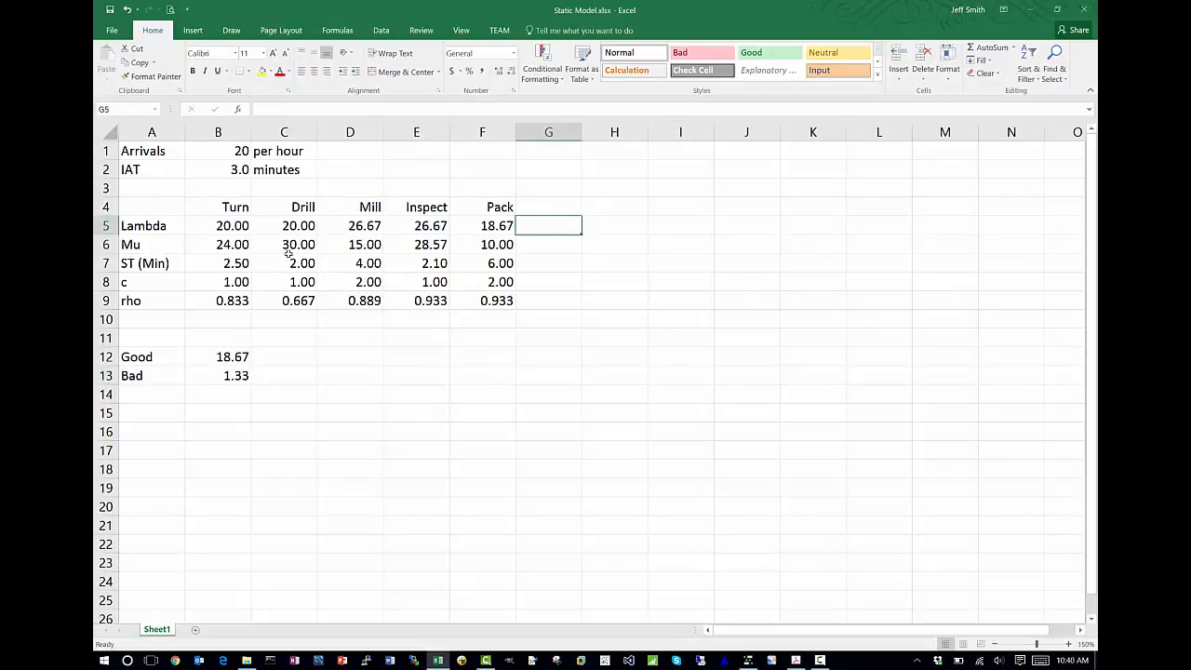
click(234, 147)
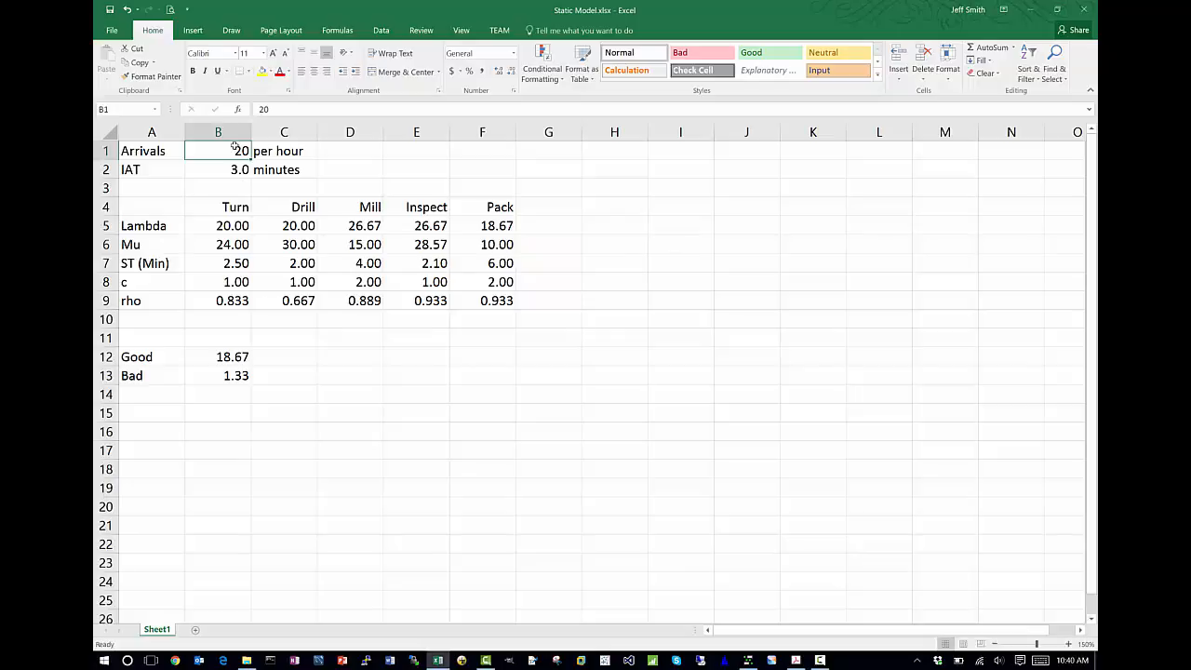
click(238, 168)
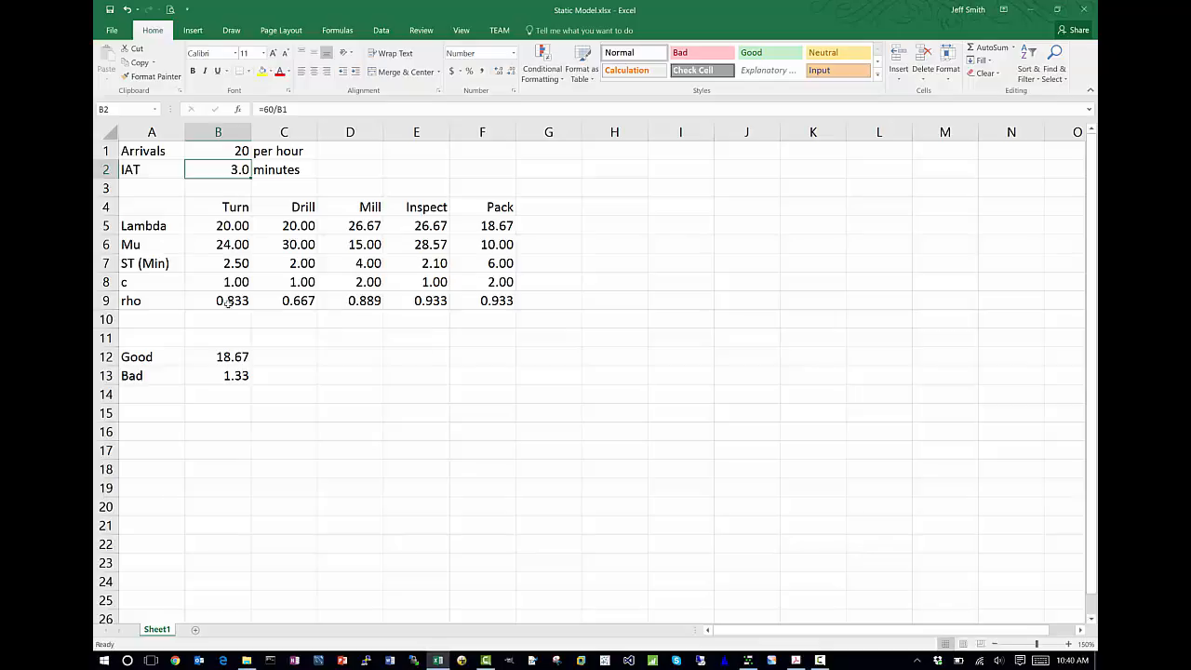
Sketch in red ink below the table a Mill, Inspect, Pack flow diagram with a reject branch and a rework loop.
click(231, 30)
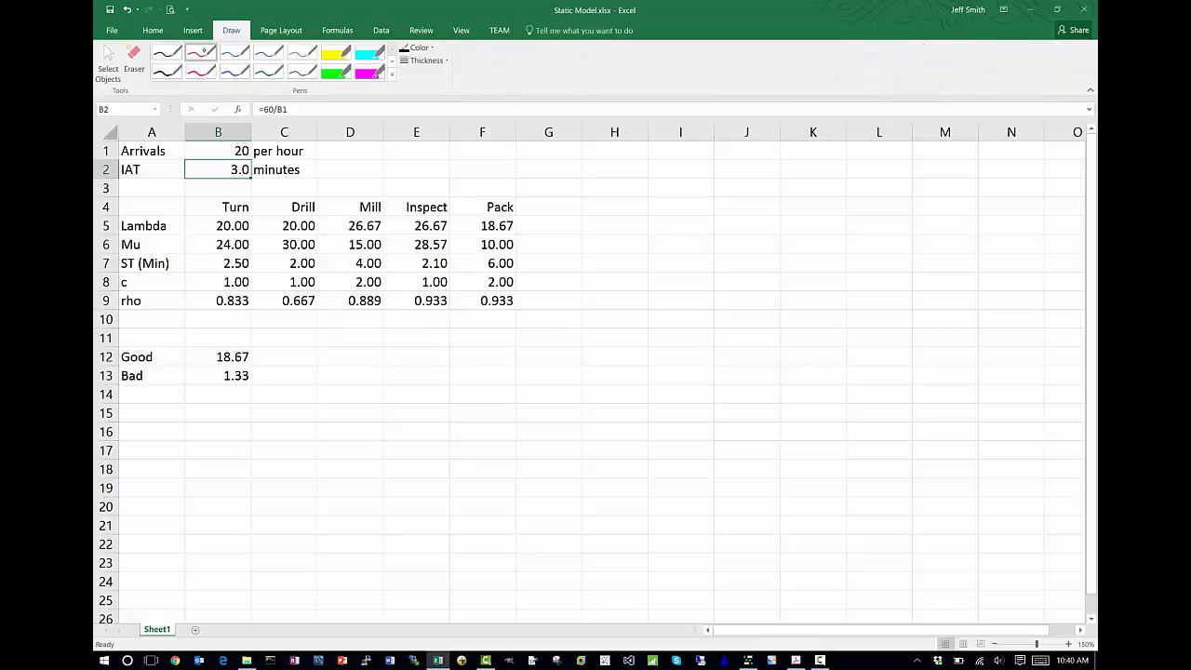
click(200, 52)
mouse_move(448, 432)
mouse_down()
mouse_move(493, 385)
mouse_move(522, 426)
mouse_up()
mouse_move(452, 437)
mouse_down()
mouse_move(511, 430)
mouse_move(484, 410)
mouse_move(573, 406)
mouse_move(583, 425)
mouse_up()
mouse_move(577, 378)
mouse_down()
mouse_move(647, 374)
mouse_move(654, 427)
mouse_up()
mouse_move(609, 394)
mouse_down()
mouse_move(609, 415)
mouse_move(614, 389)
mouse_up()
drag(591, 421, 714, 406)
mouse_move(731, 377)
mouse_down()
mouse_move(731, 417)
mouse_move(815, 421)
mouse_up()
mouse_move(763, 406)
mouse_down()
mouse_move(776, 391)
mouse_move(862, 390)
mouse_up()
drag(666, 428, 799, 498)
mouse_move(654, 381)
mouse_down()
mouse_move(511, 339)
mouse_move(445, 406)
mouse_up()
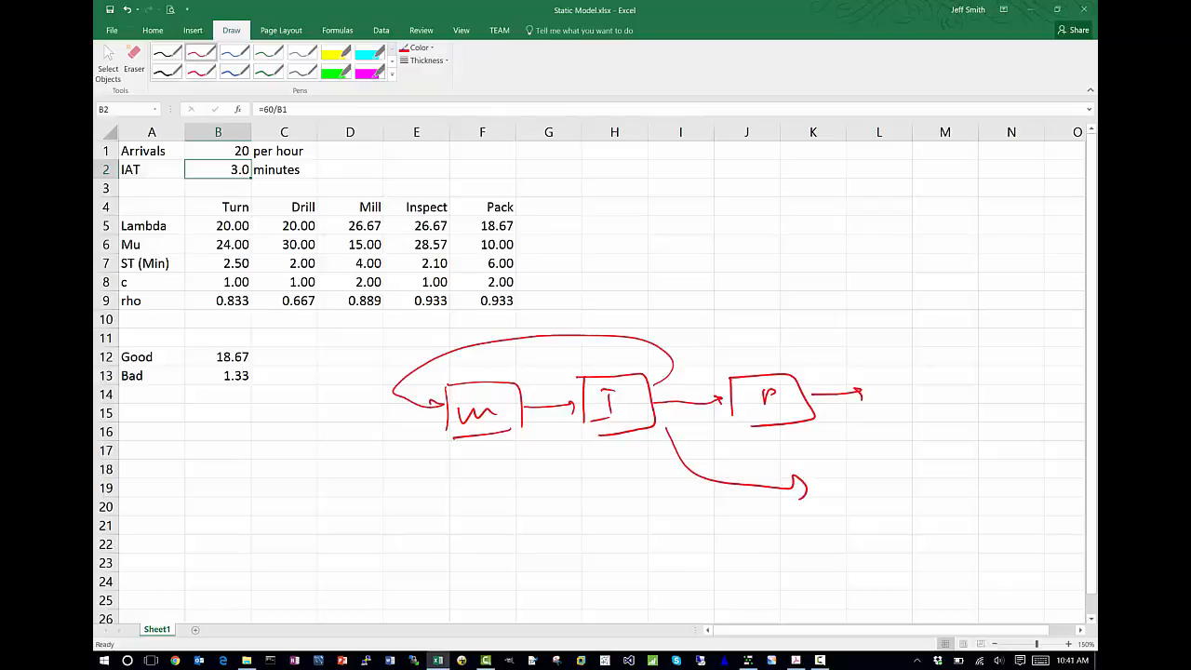
Ink an incoming arrow to the Mill box and label it with an arrival rate of 20.
drag(339, 426, 448, 424)
drag(435, 417, 438, 438)
drag(290, 434, 313, 440)
drag(328, 428, 323, 428)
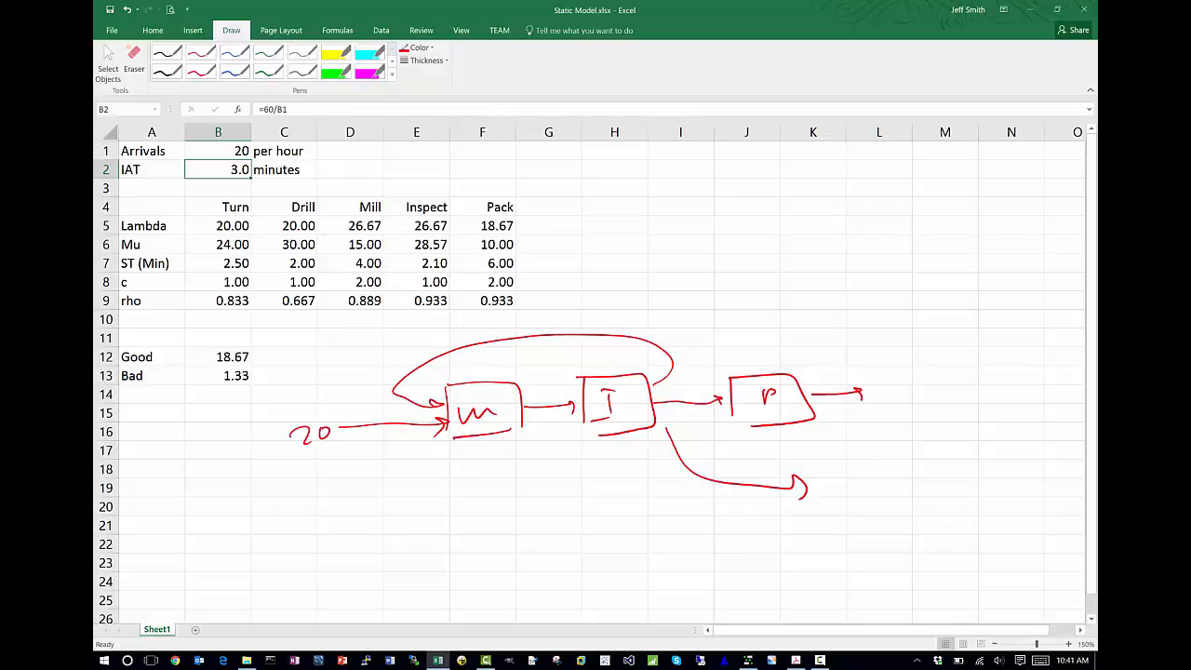
Label the branches leaving Inspect in red ink: .25 for rework, .7 for Pack and .05 for reject.
click(201, 53)
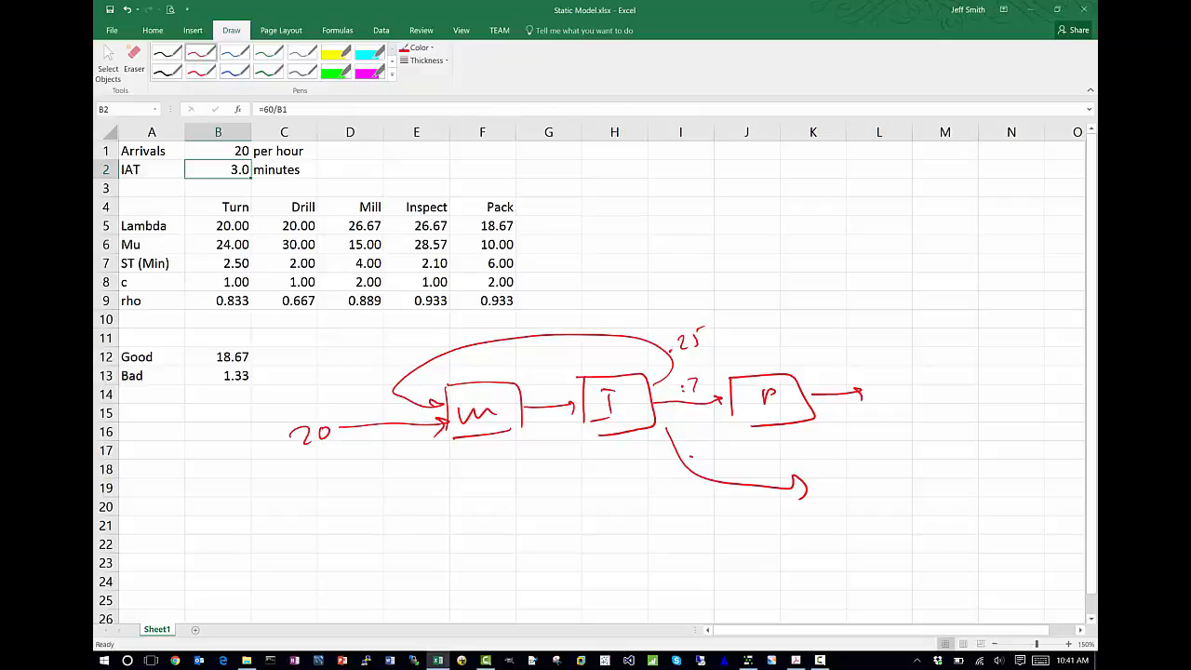
drag(726, 444, 715, 456)
drag(723, 435, 735, 430)
Handwrite the Mill arrival rate equation λm = 20/(1-.25) beneath the Mill box.
drag(392, 491, 425, 493)
drag(498, 455, 514, 468)
mouse_move(526, 453)
mouse_down()
mouse_move(521, 463)
mouse_move(527, 450)
mouse_up()
drag(483, 475, 538, 473)
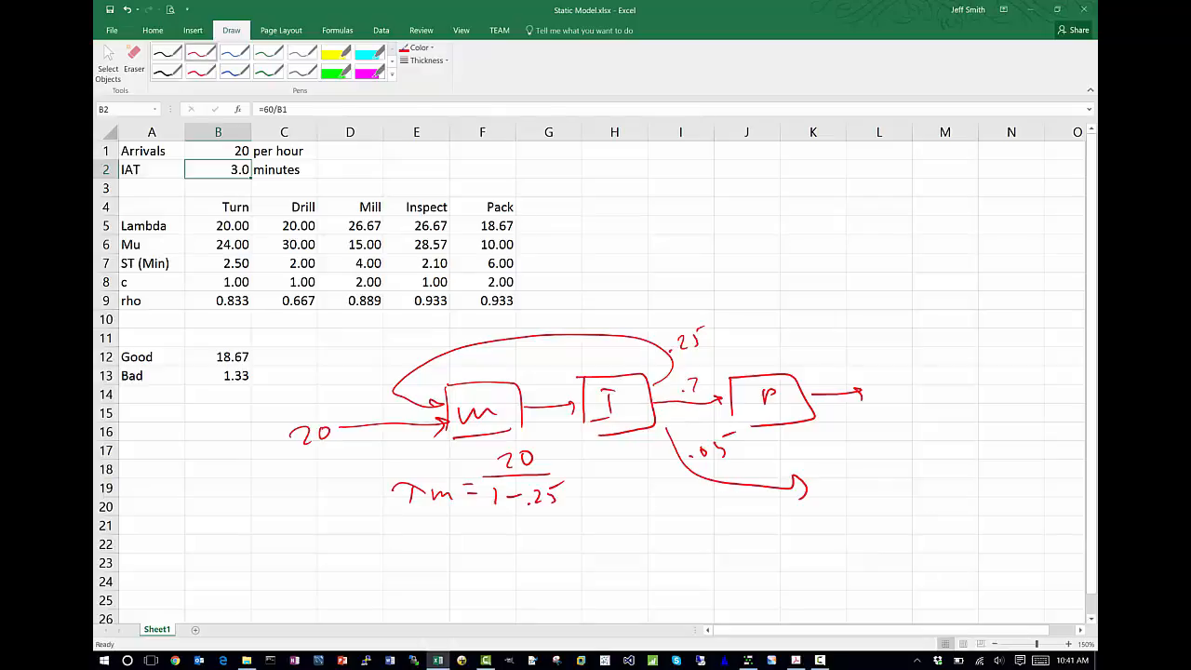
Handwrite the reject flow expression 20(.05/(1-.25)) at the end of the reject branch.
drag(834, 486, 848, 502)
mouse_move(863, 484)
mouse_down()
mouse_move(857, 498)
mouse_move(865, 484)
mouse_move(885, 518)
mouse_up()
drag(932, 450, 928, 465)
drag(932, 448, 942, 446)
mouse_move(893, 482)
mouse_down()
mouse_move(954, 478)
mouse_move(964, 519)
mouse_up()
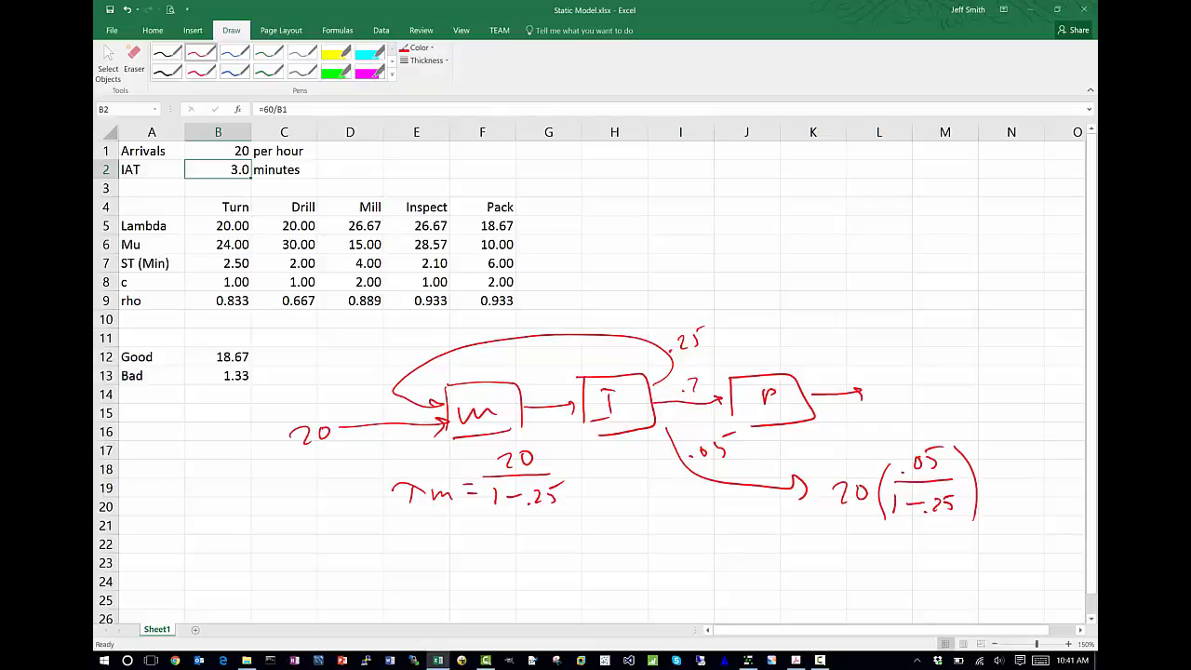
Ink the Pack arrival rate as 20 minus the reject expression, with a line to Pack's input and an arrow to that expression.
key(Escape)
drag(716, 366, 765, 327)
mouse_move(774, 300)
mouse_down()
mouse_move(788, 316)
mouse_move(803, 296)
mouse_move(895, 350)
mouse_move(891, 439)
mouse_move(901, 424)
mouse_up()
click(795, 295)
key(Escape)
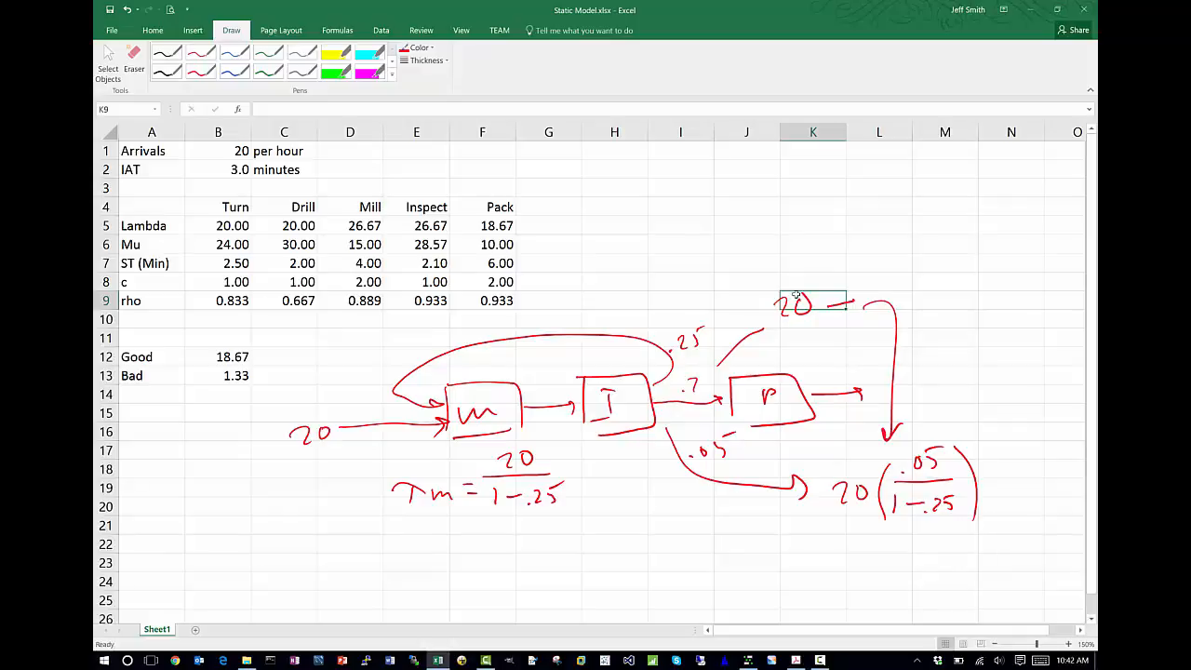
Examine the Pack arrival rate formula and the rho formulas for Drill, Mill, Inspect and Pack.
click(491, 232)
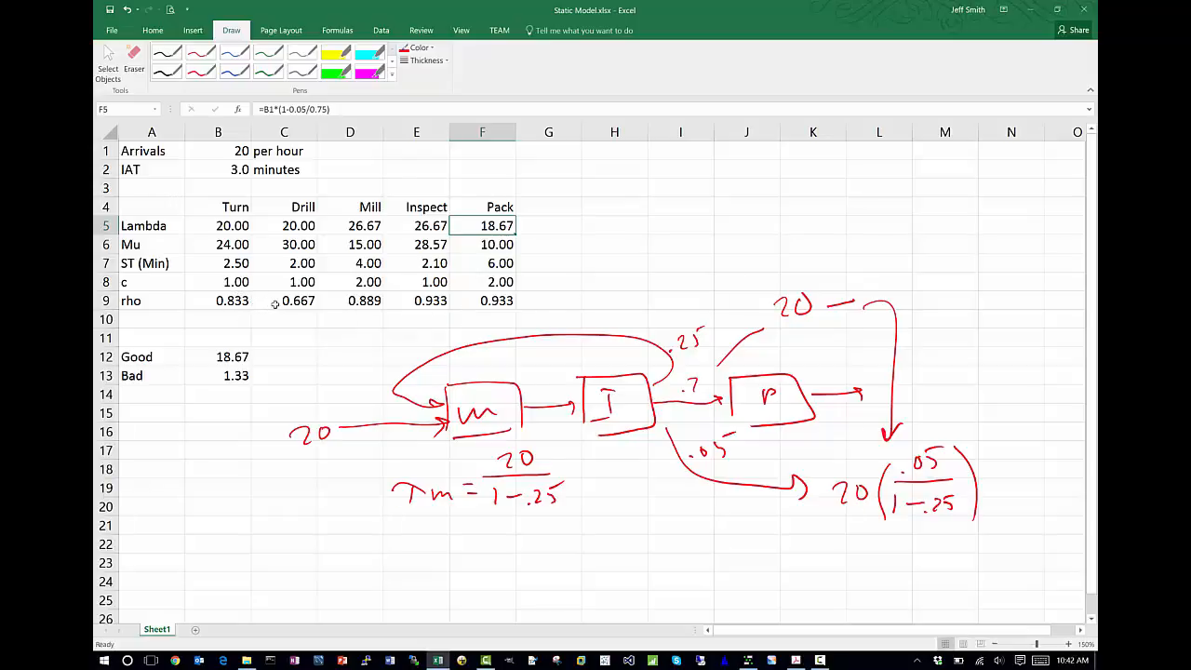
click(307, 302)
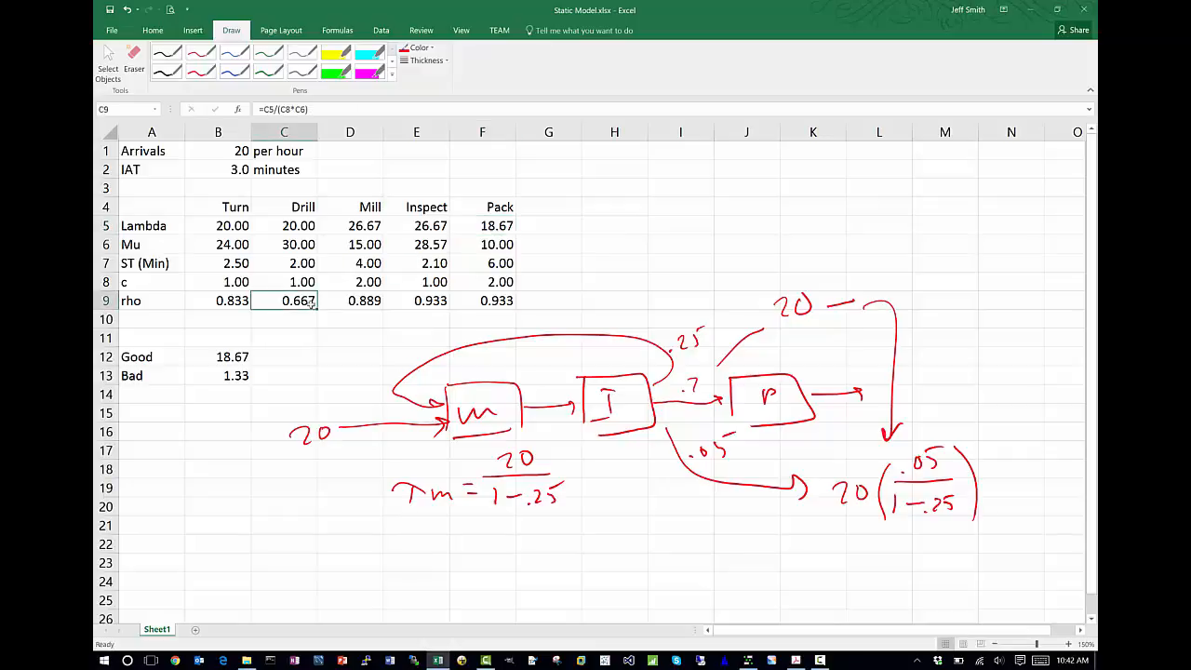
click(351, 300)
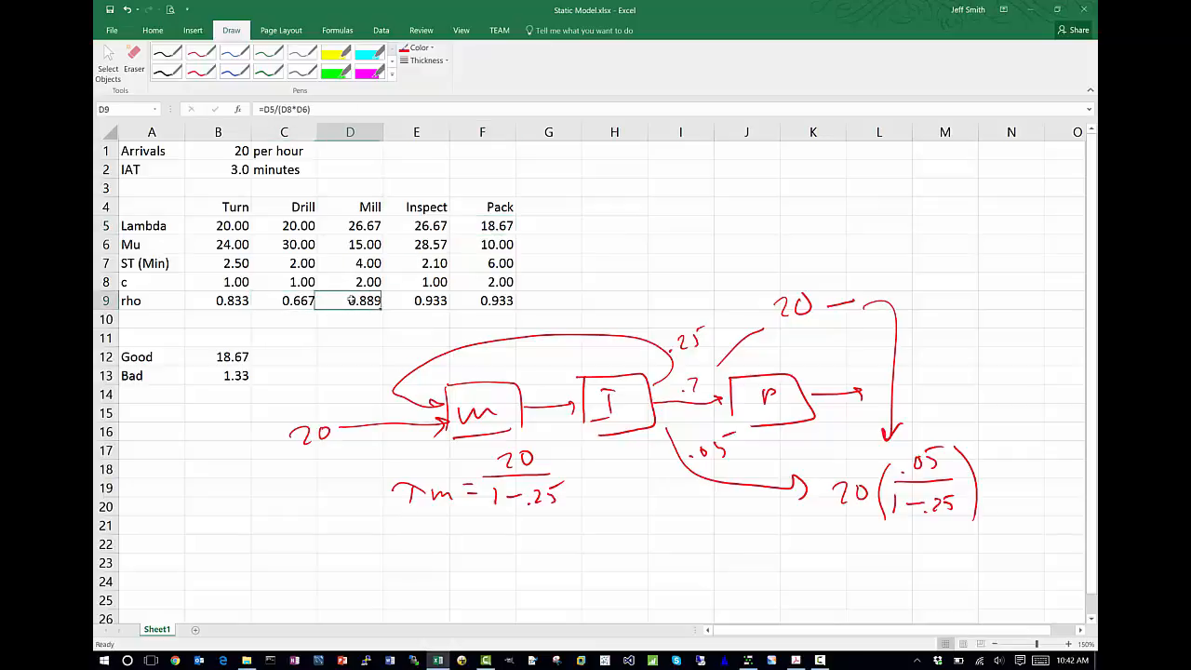
click(436, 303)
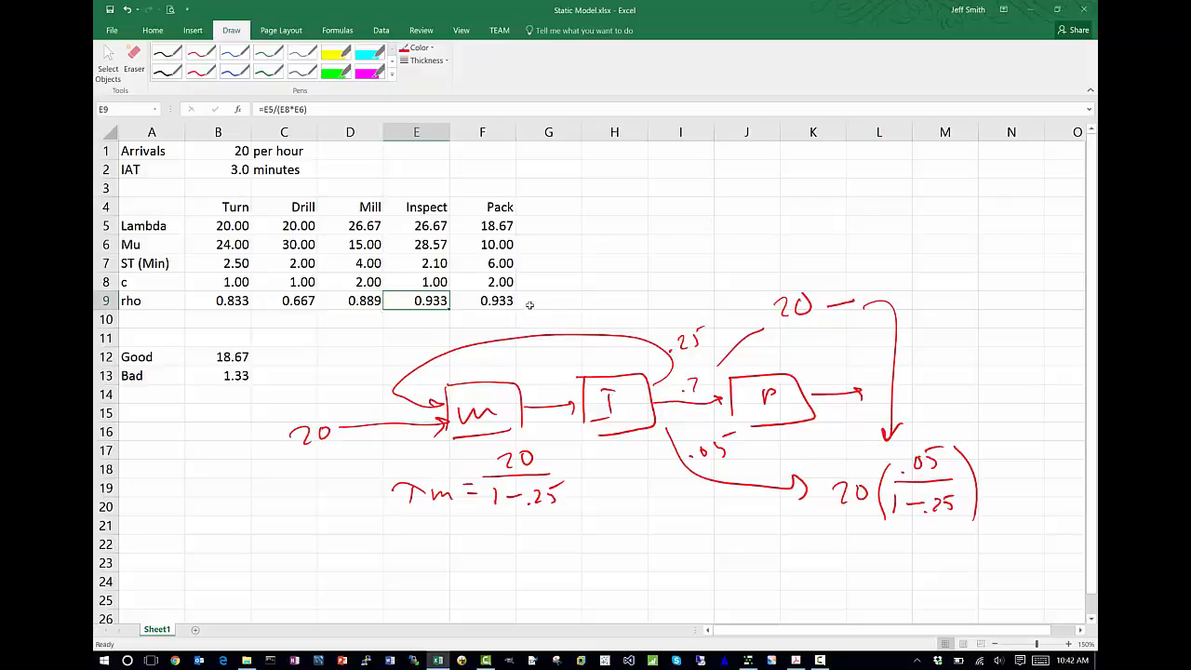
click(499, 301)
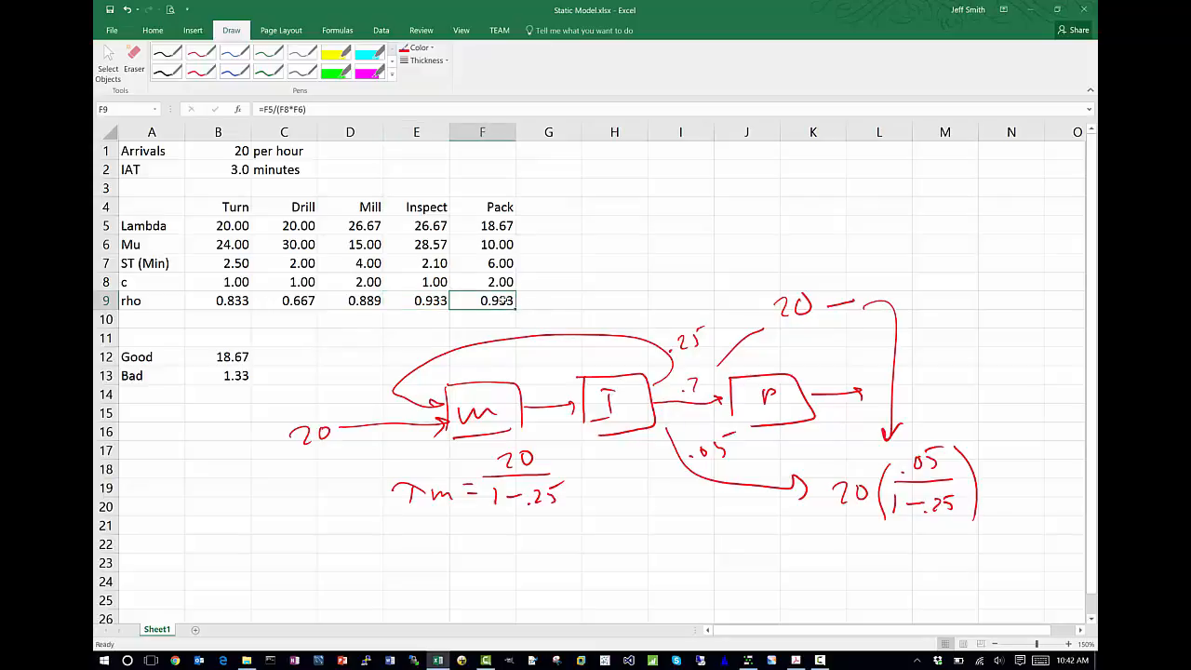
Switch back to Simio and set the ending type to a run length of 1000 hours.
key(alt+Tab)
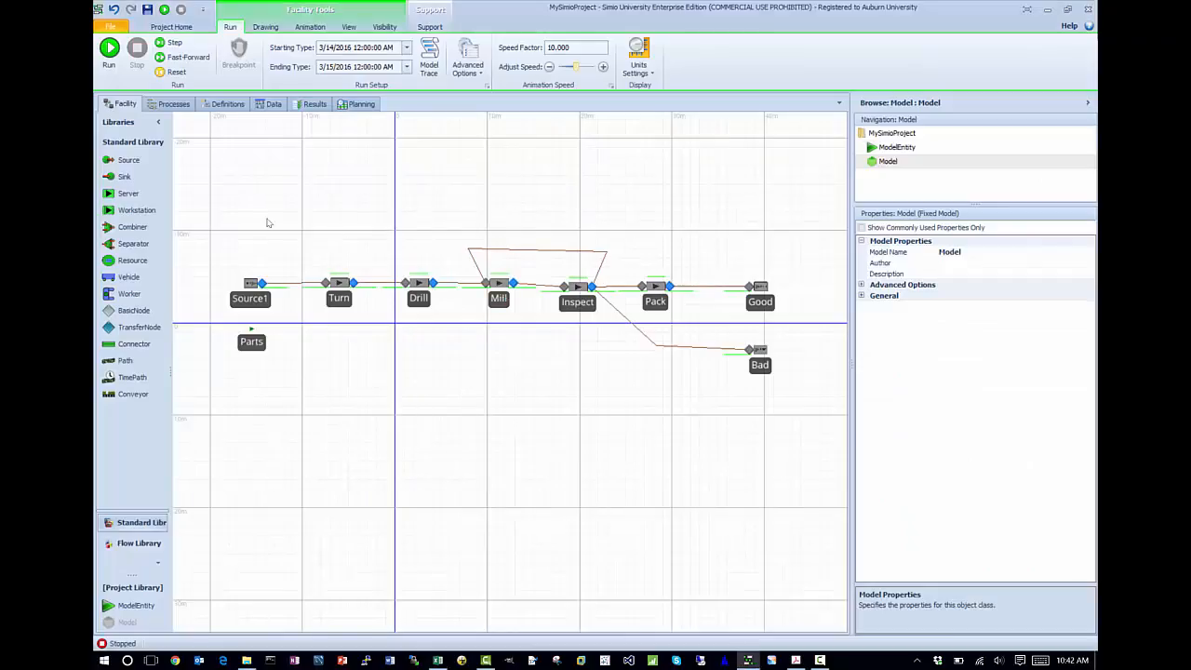
click(407, 67)
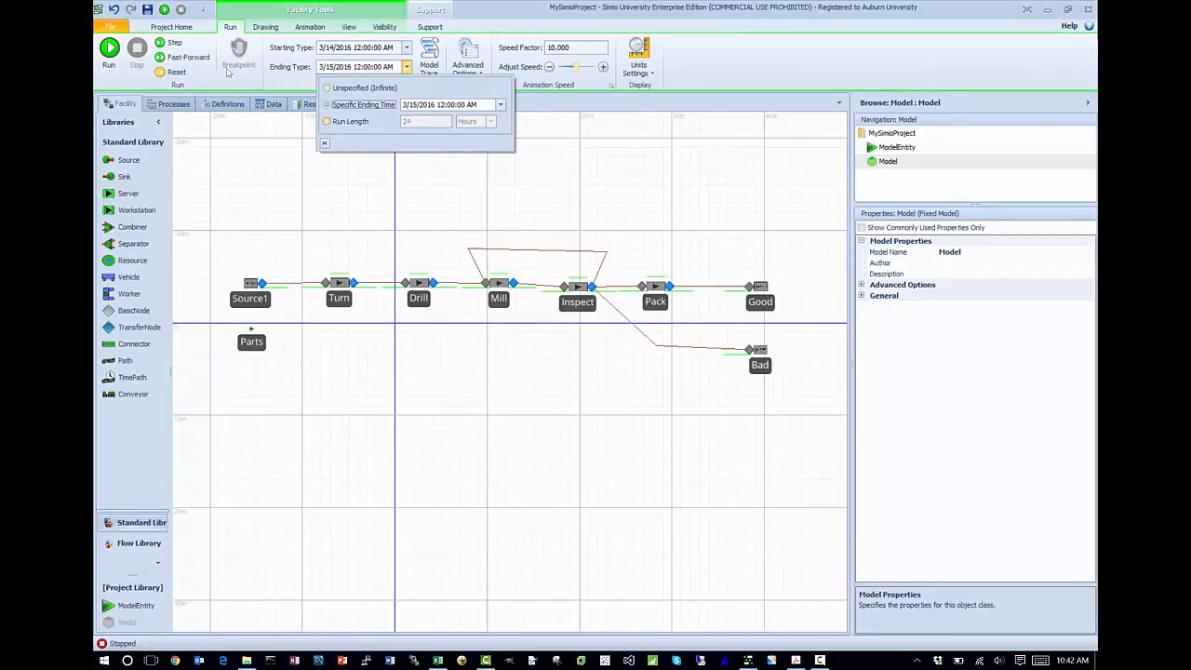
click(351, 122)
click(429, 121)
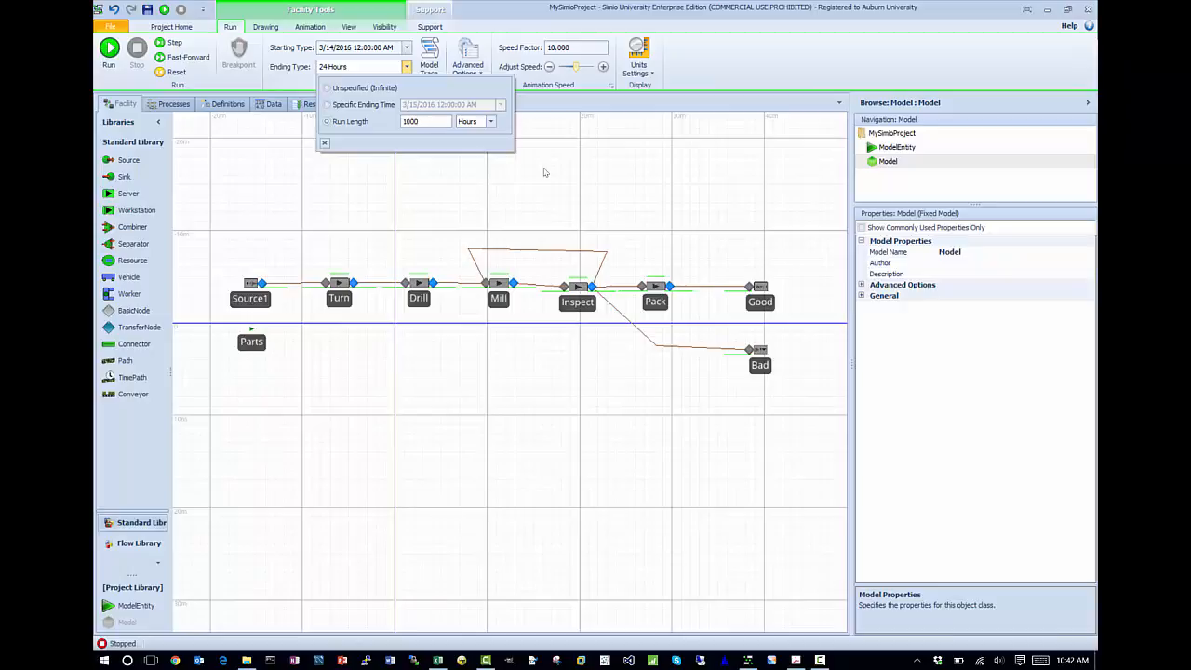
click(543, 170)
Start the simulation run and raise its animation speed factor to 100.
click(109, 52)
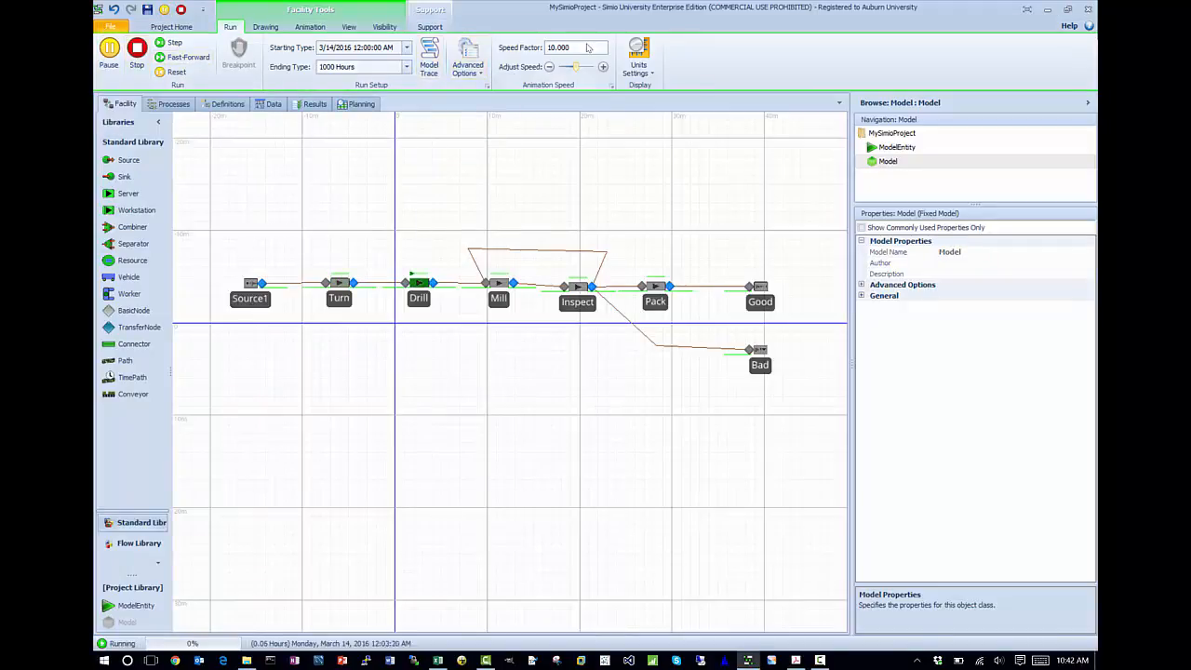
drag(560, 48, 546, 47)
text(100)
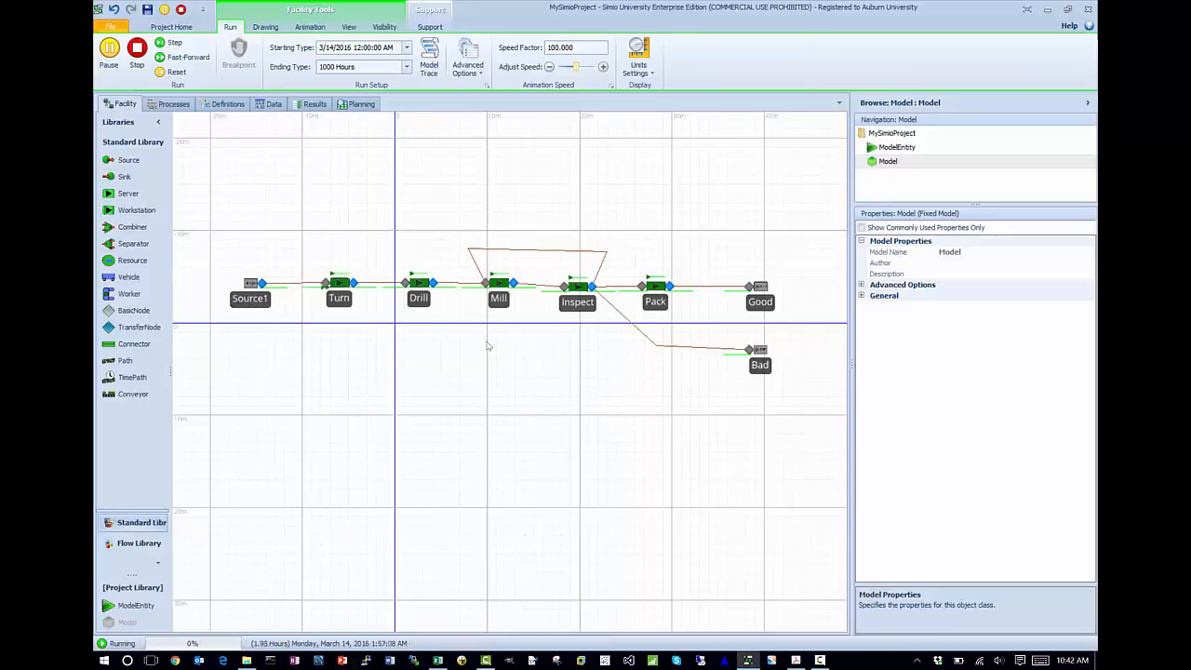
Fast-forward the simulation to its end and filter the model results' Data Item field to ScheduledUtilization only.
click(172, 57)
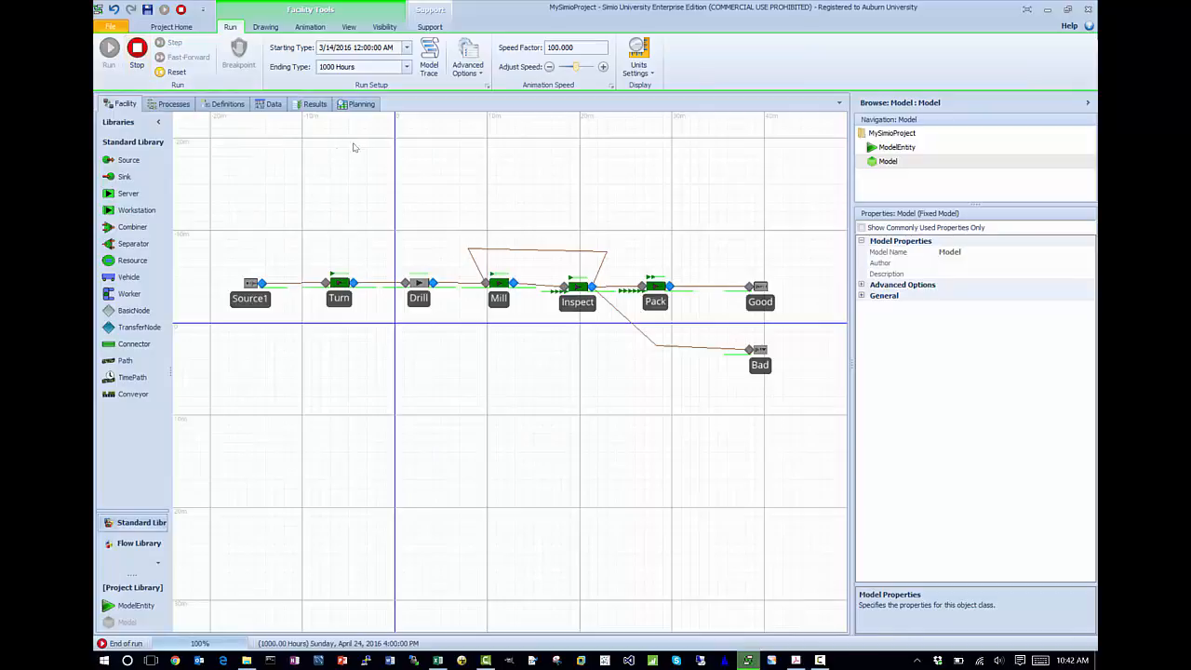
click(317, 105)
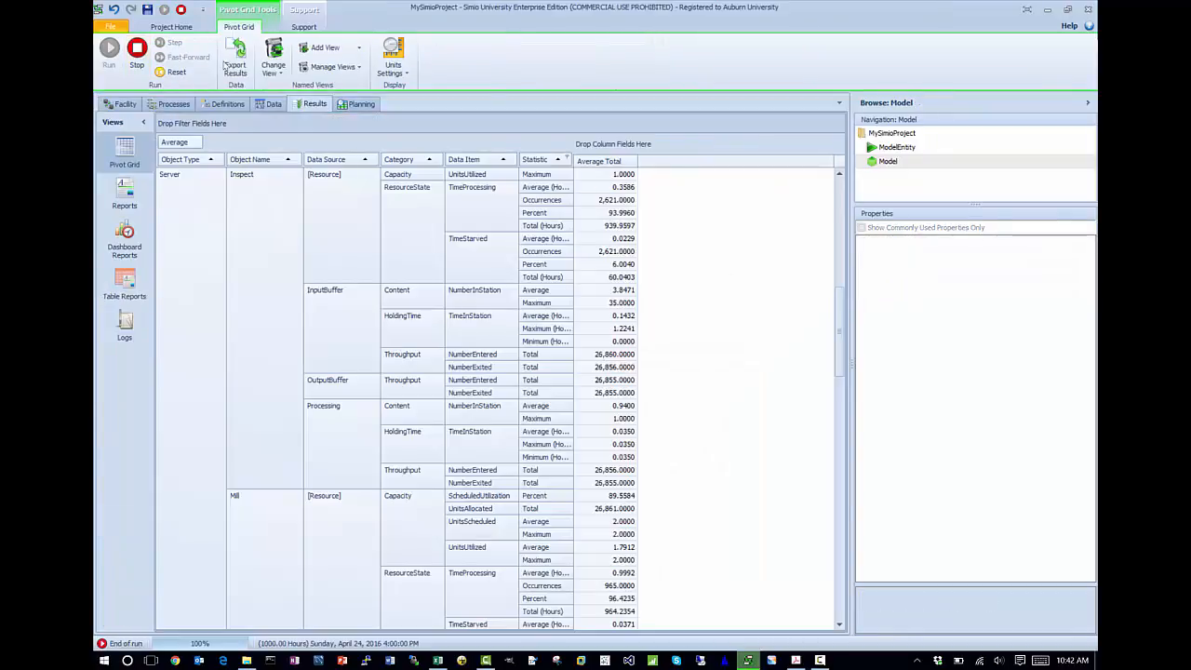
click(512, 159)
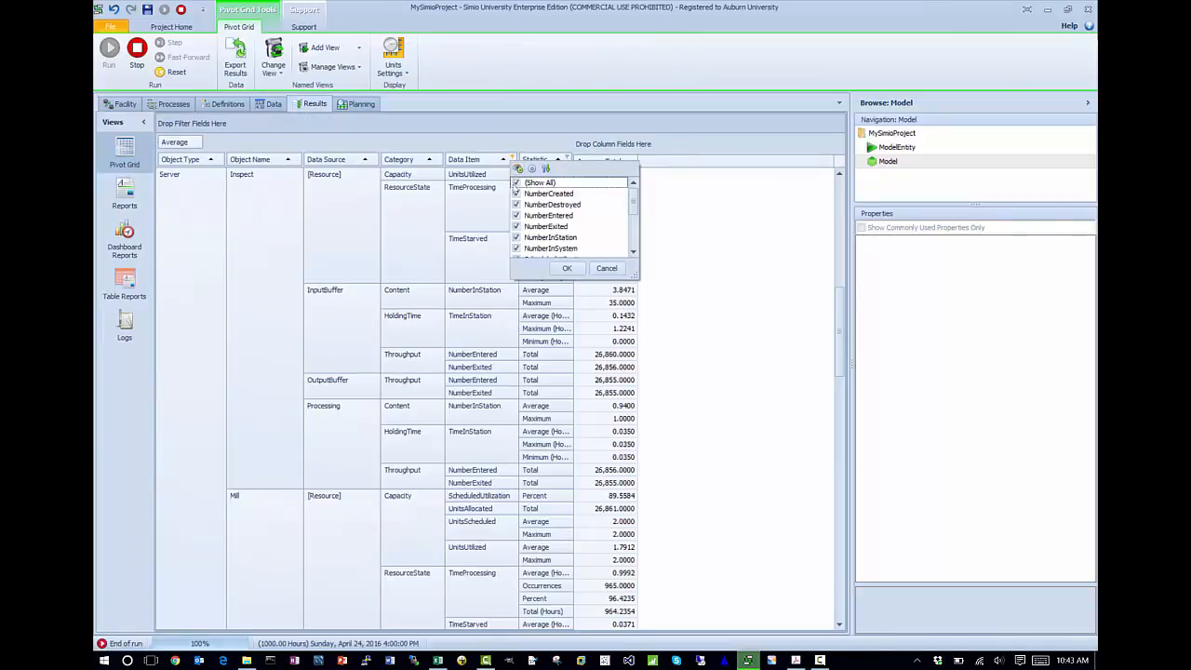
click(517, 183)
scroll(561, 239, down, 3)
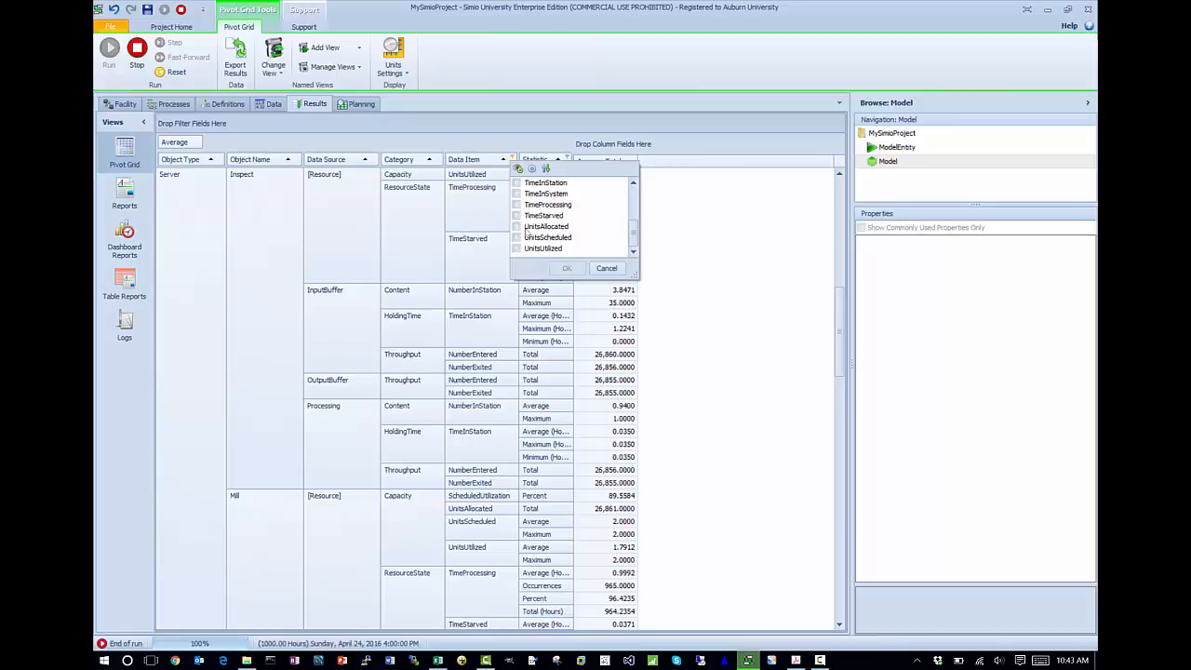
scroll(536, 212, up, 2)
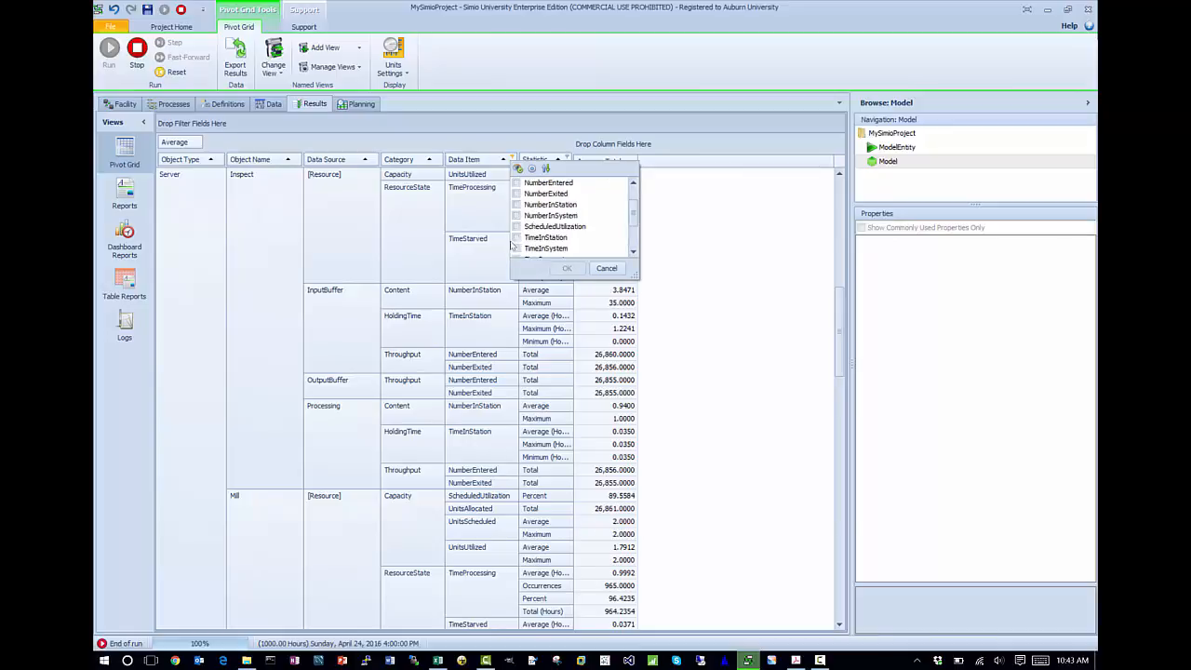
click(519, 227)
key(Return)
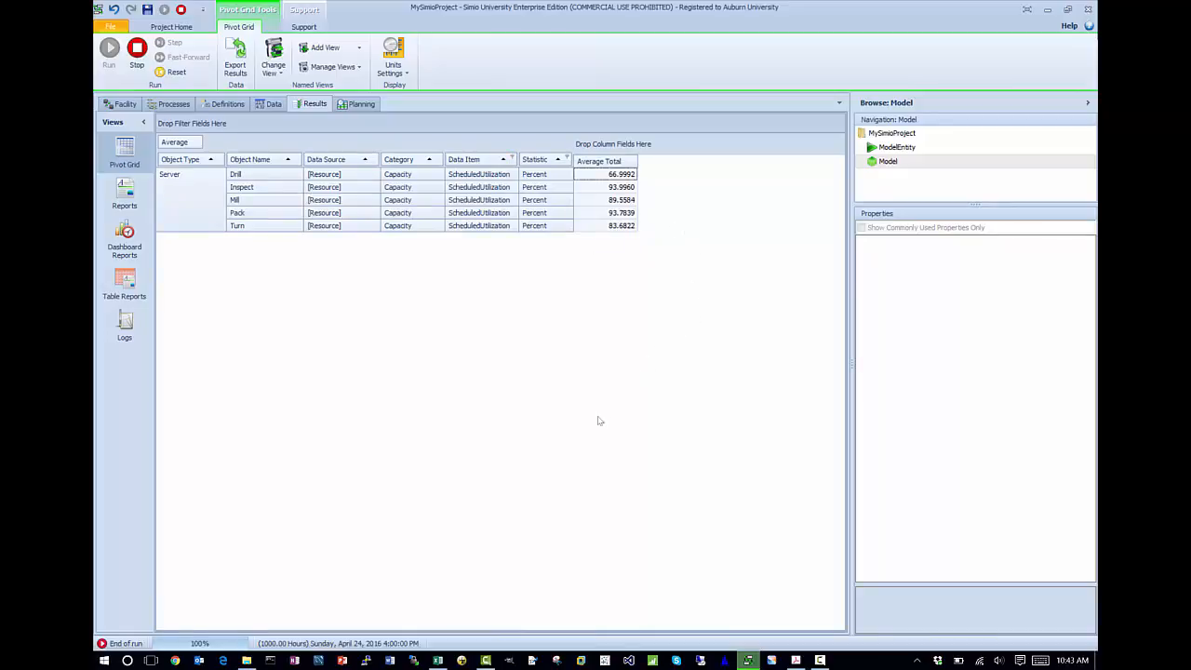
Bring up the Static Model.xlsx workbook in Excel as a smaller window at 110% zoom, placed below Simio's utilization results for comparison.
click(439, 659)
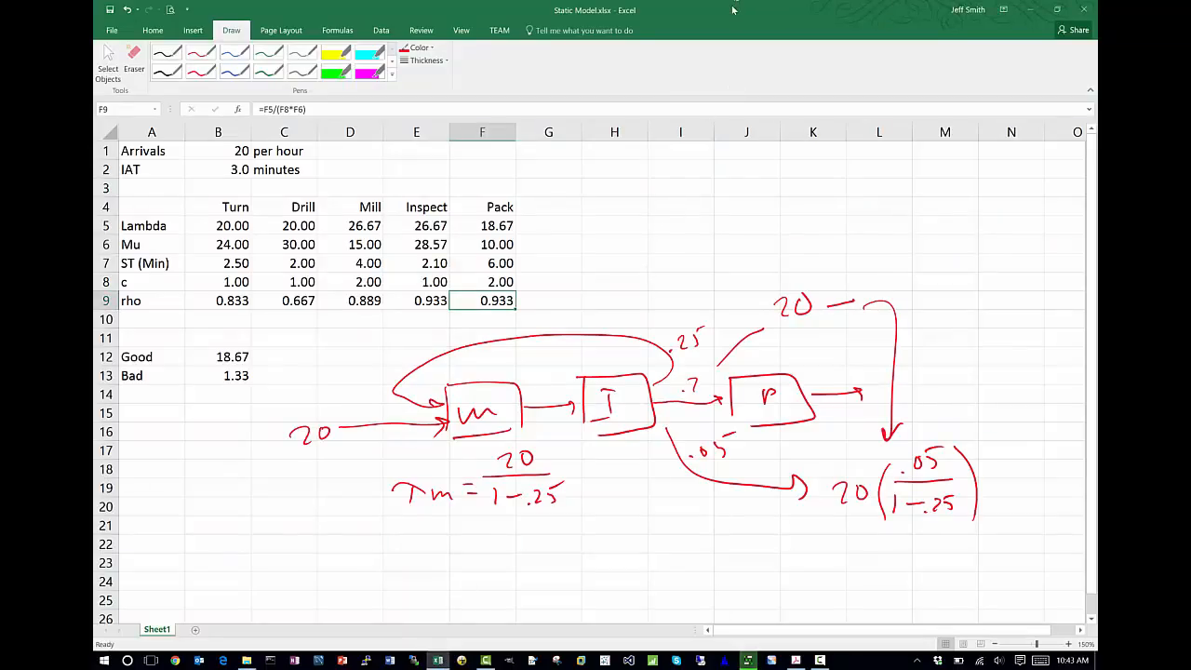
drag(732, 9, 597, 183)
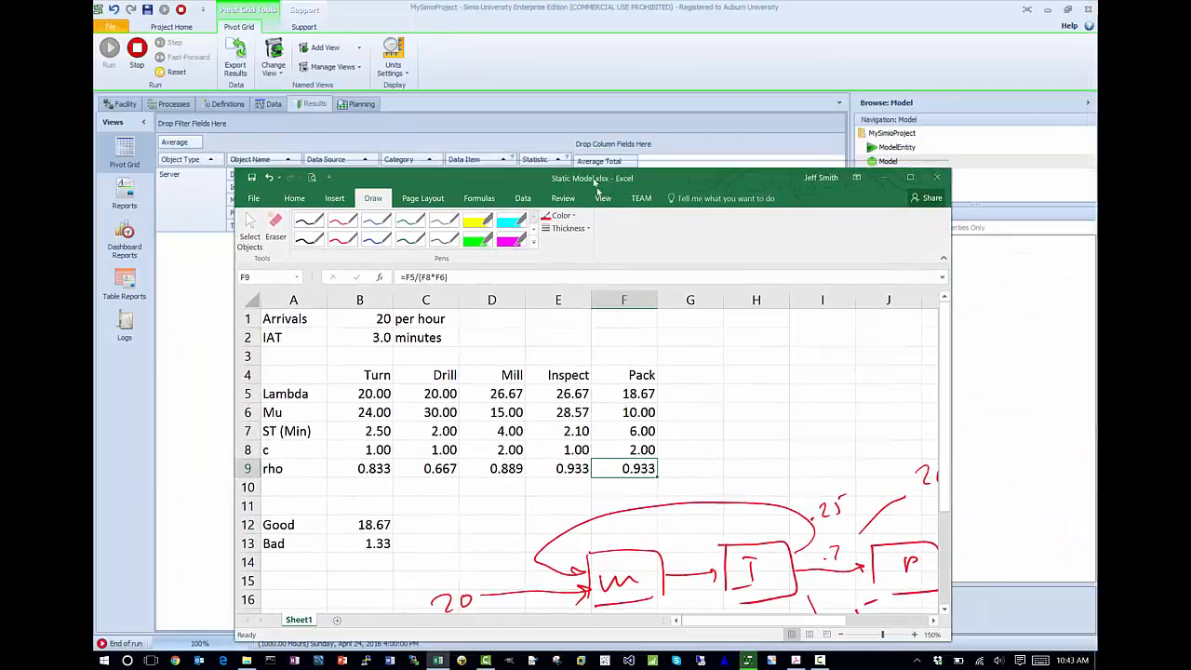
click(840, 634)
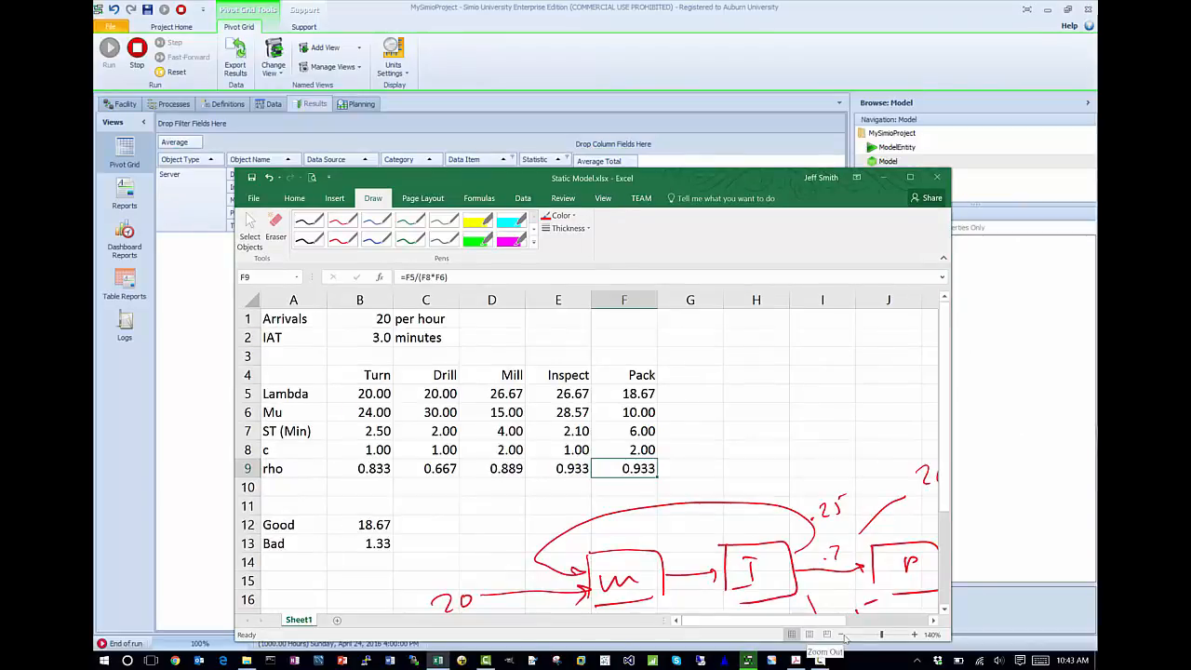
click(840, 634)
click(840, 634)
click(840, 634)
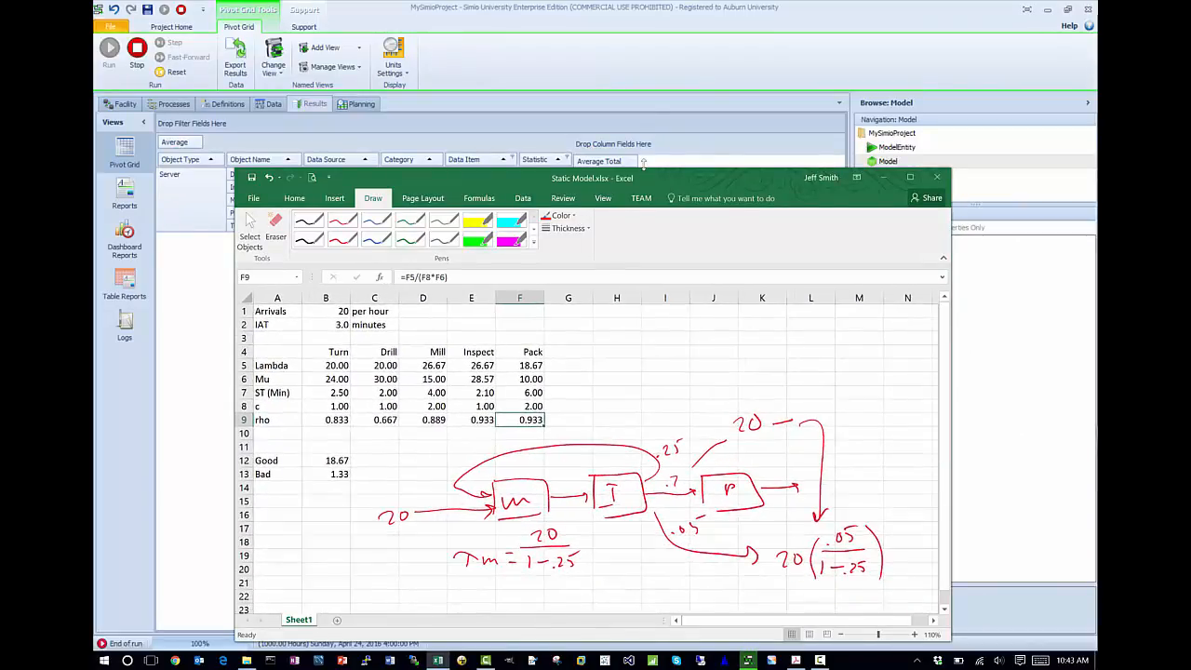
drag(643, 168, 650, 232)
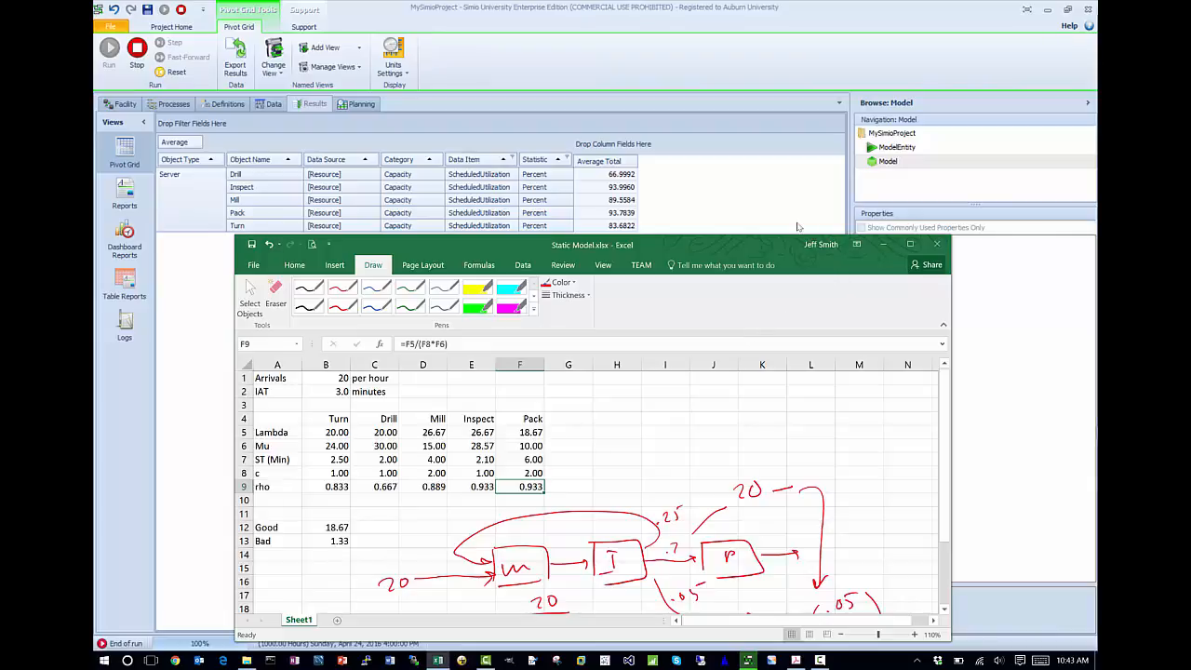
Return to Simio, stop the simulation run and display the facility model.
click(478, 96)
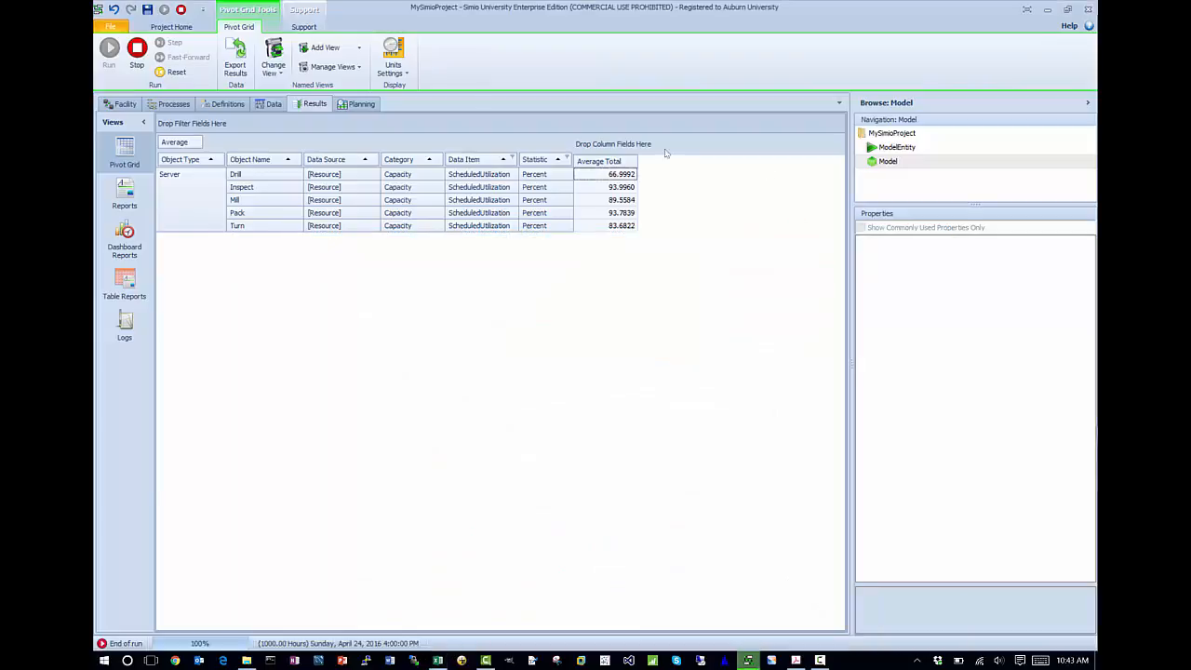
click(136, 51)
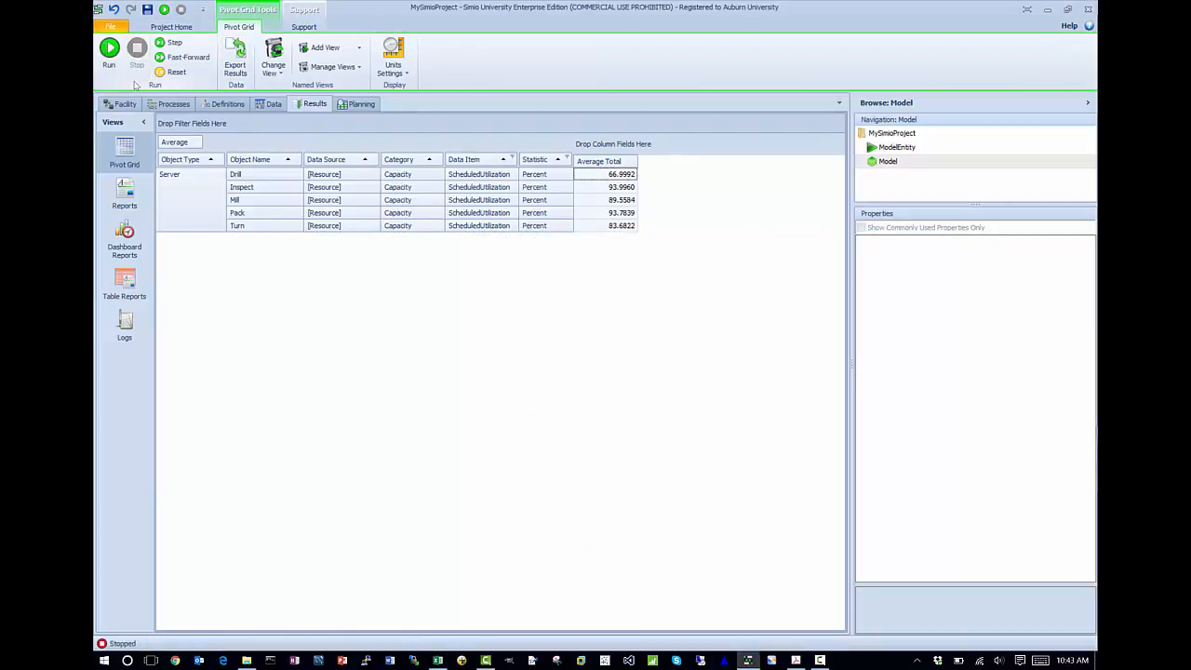
click(124, 104)
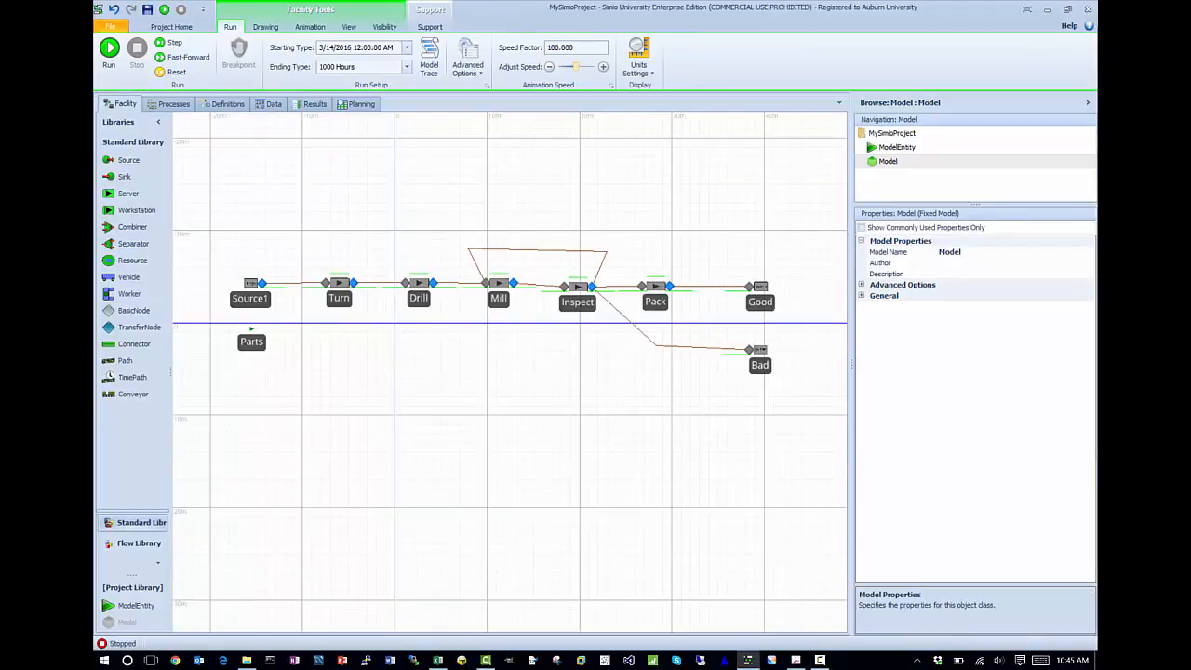
Check the required experiment conditions in the Serial Manufacturing Line PDF in Acrobat and return to Simio.
key(alt+Tab)
key(Tab)
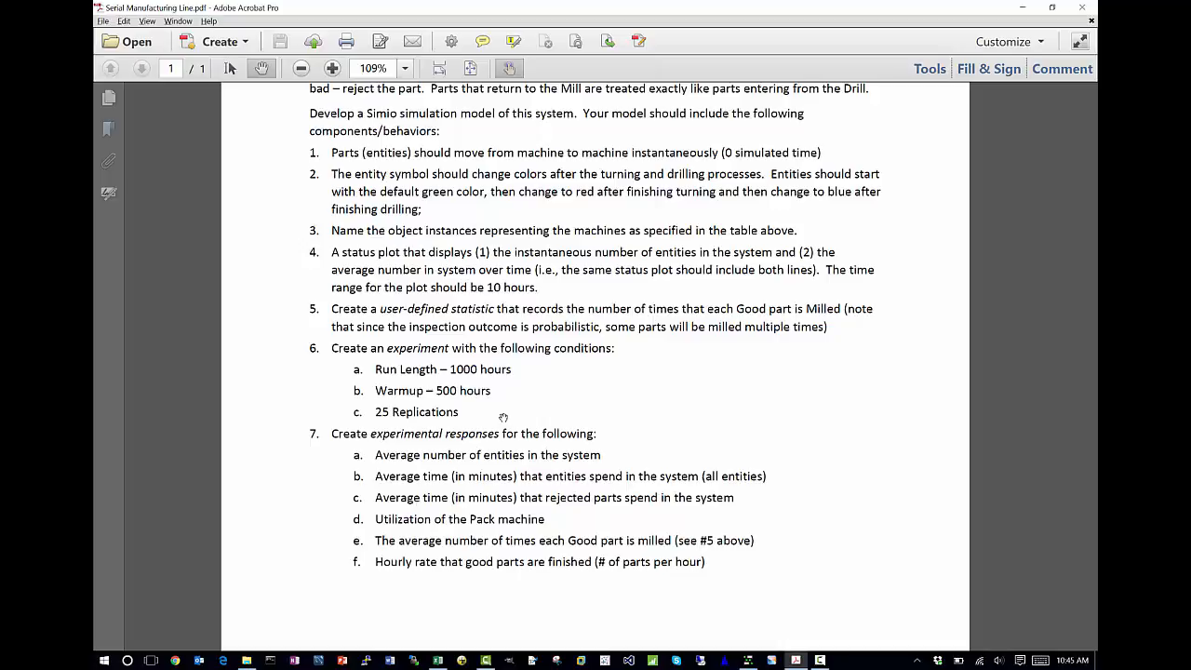
key(alt+Tab)
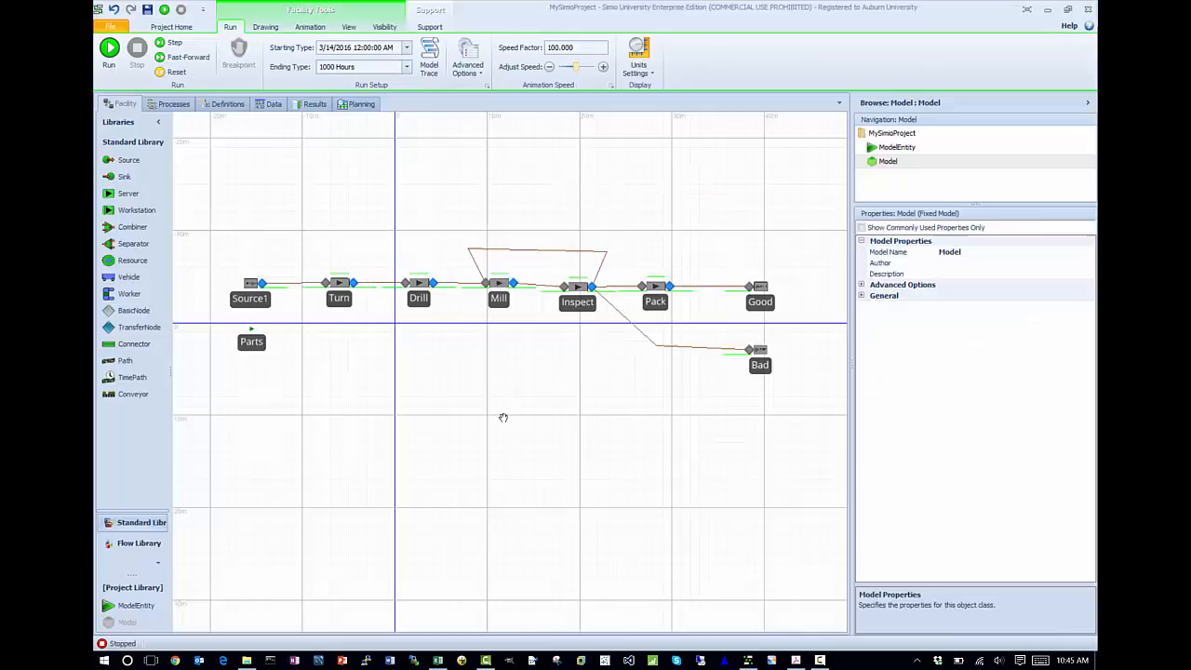
Create a new experiment for the model and set Scenario1's required replications to 25.
click(171, 26)
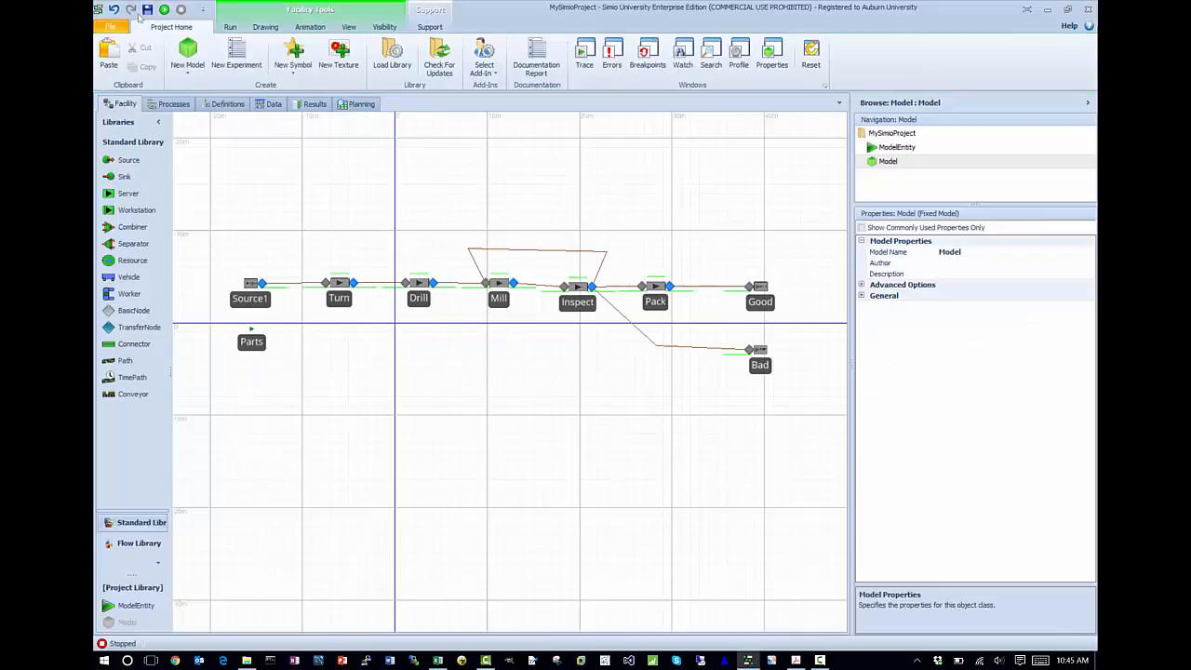
click(234, 56)
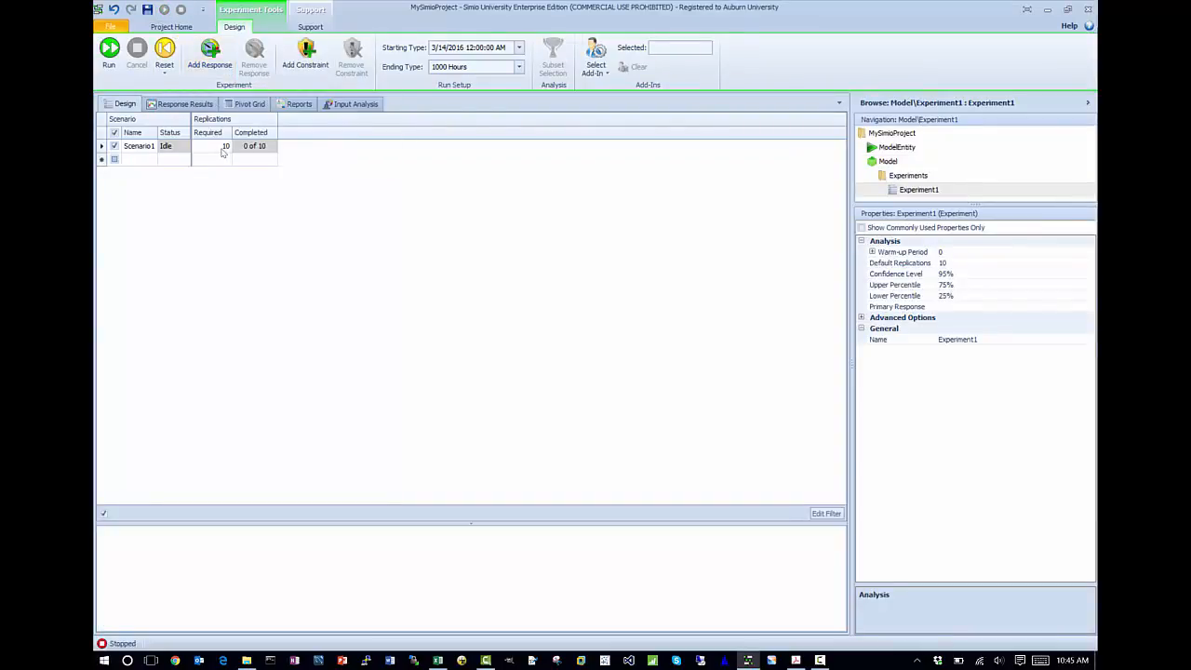
click(220, 147)
text(25)
key(Return)
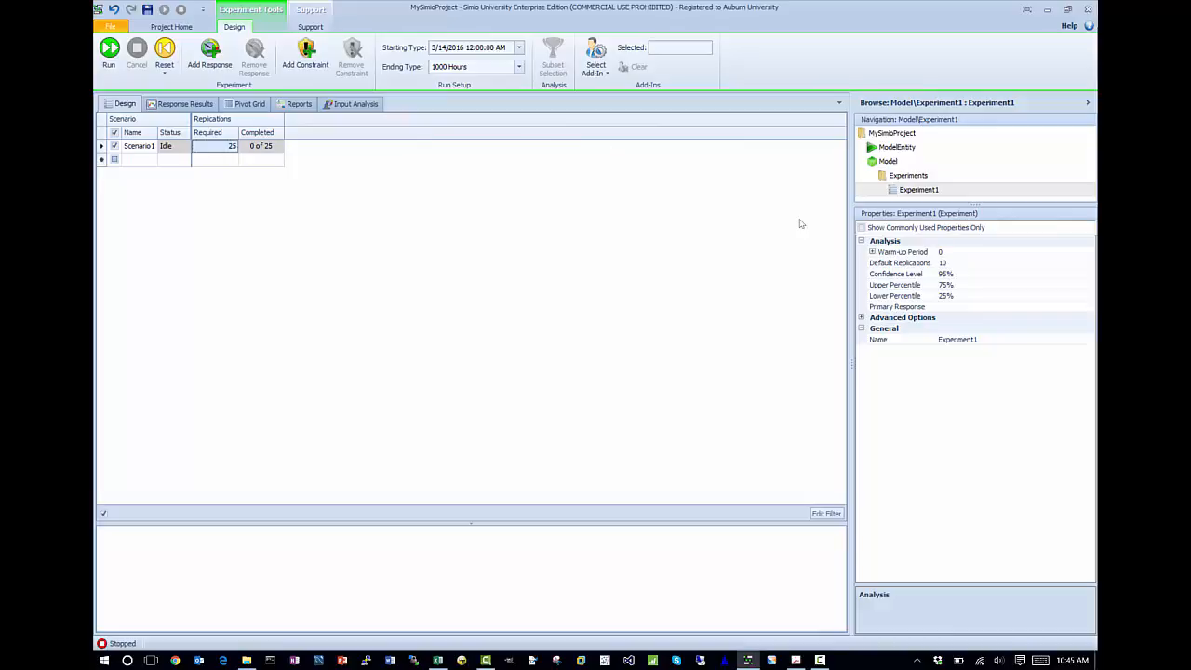
Set the experiment's warm-up period to 500 hours and run all its replications.
click(880, 255)
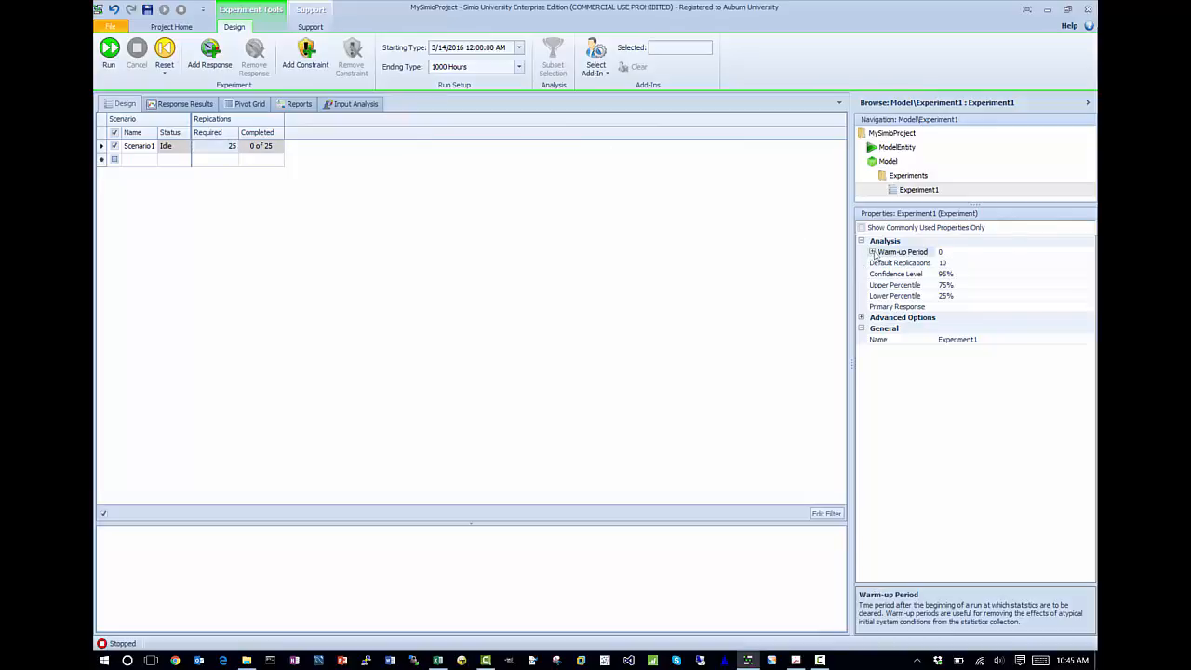
click(872, 252)
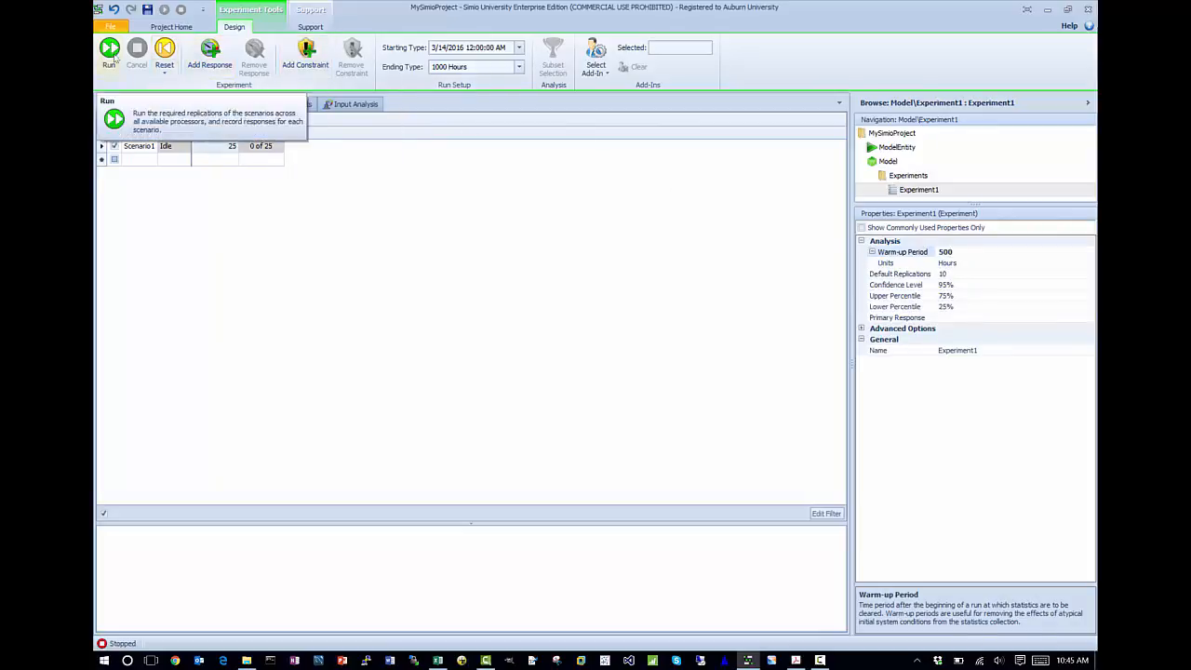
click(114, 57)
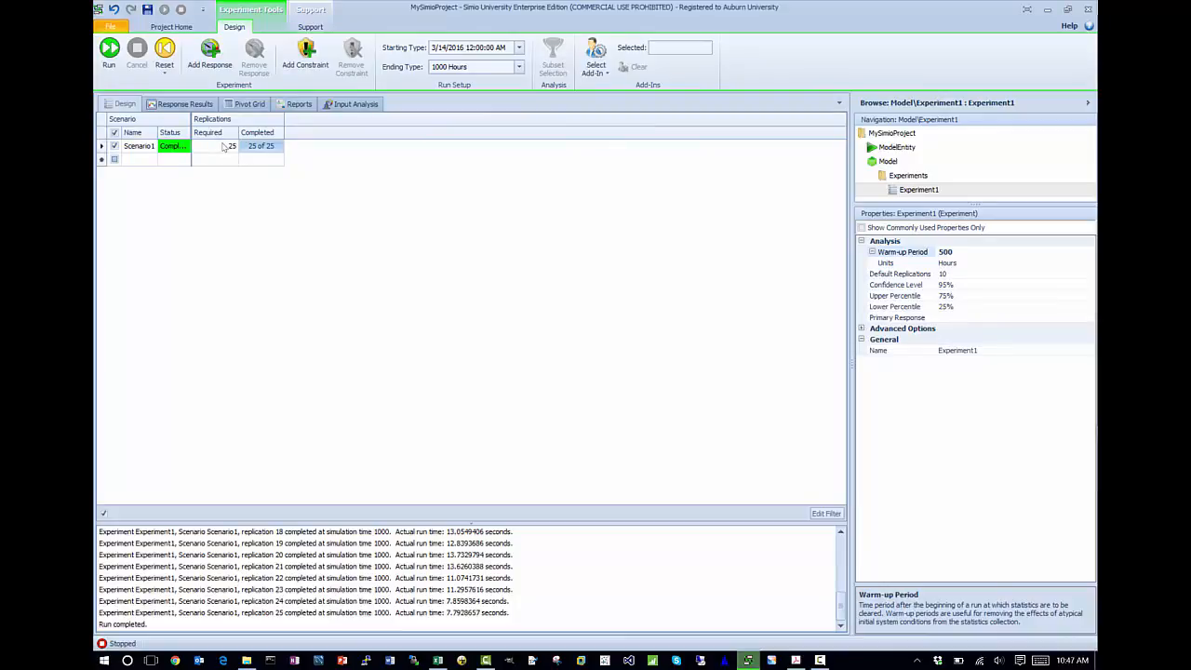
Filter the experiment's pivot grid Data Item field to TimeInSystem, ScheduledUtilization and NumberInSystem.
click(255, 104)
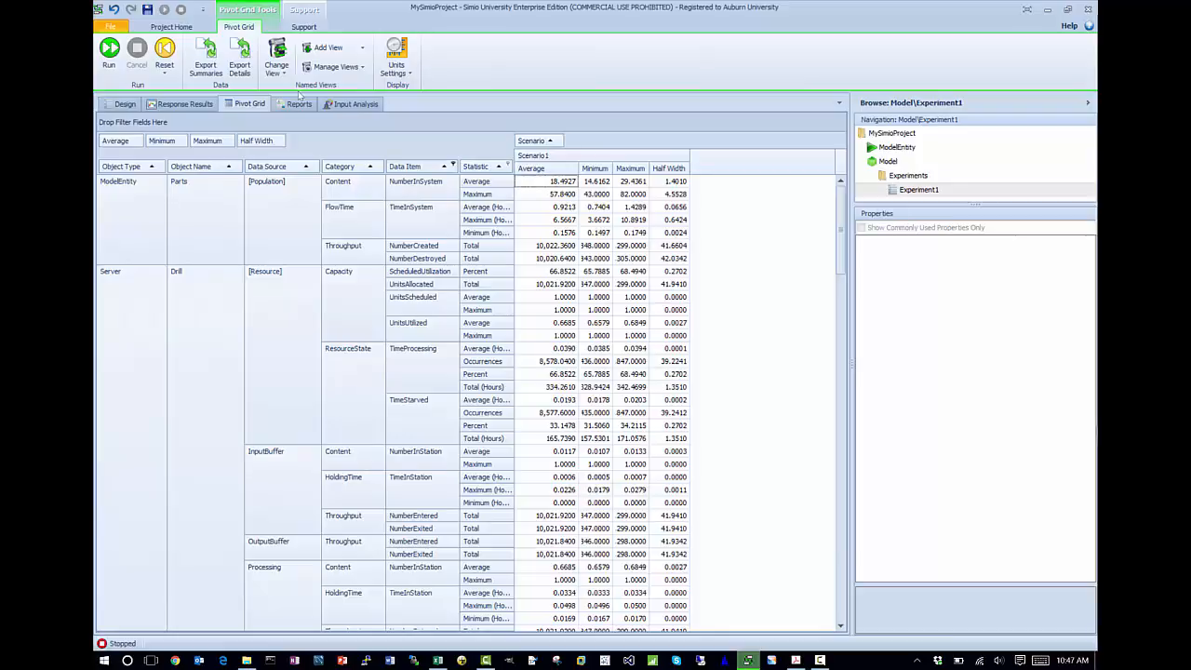
click(453, 166)
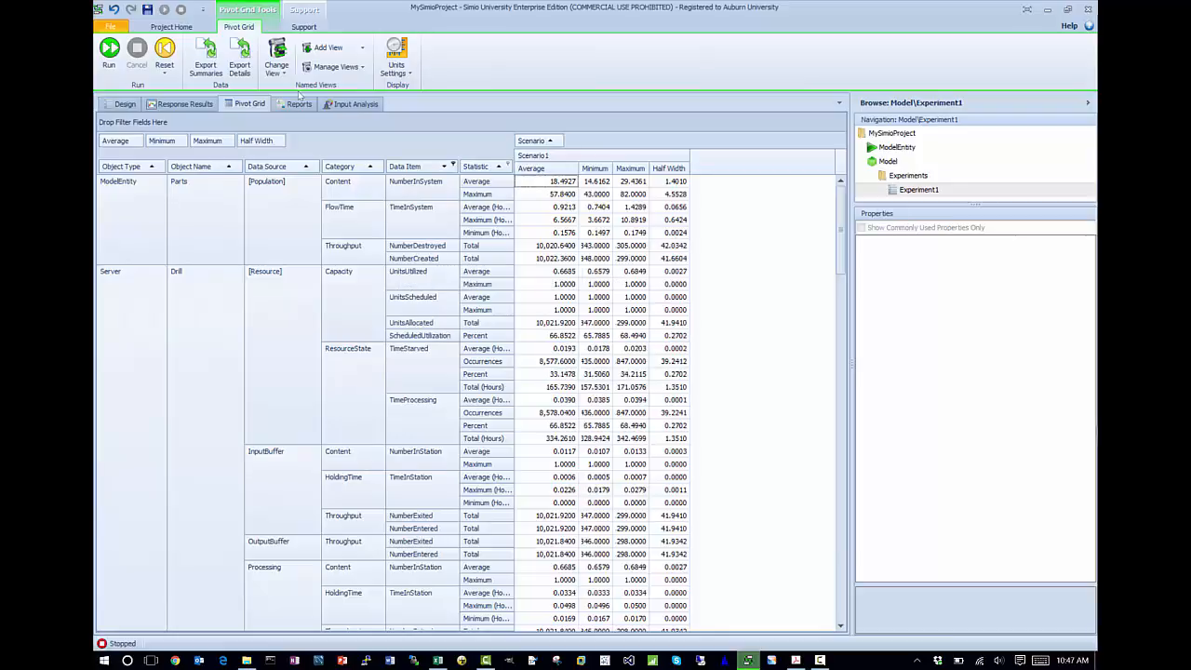
click(453, 165)
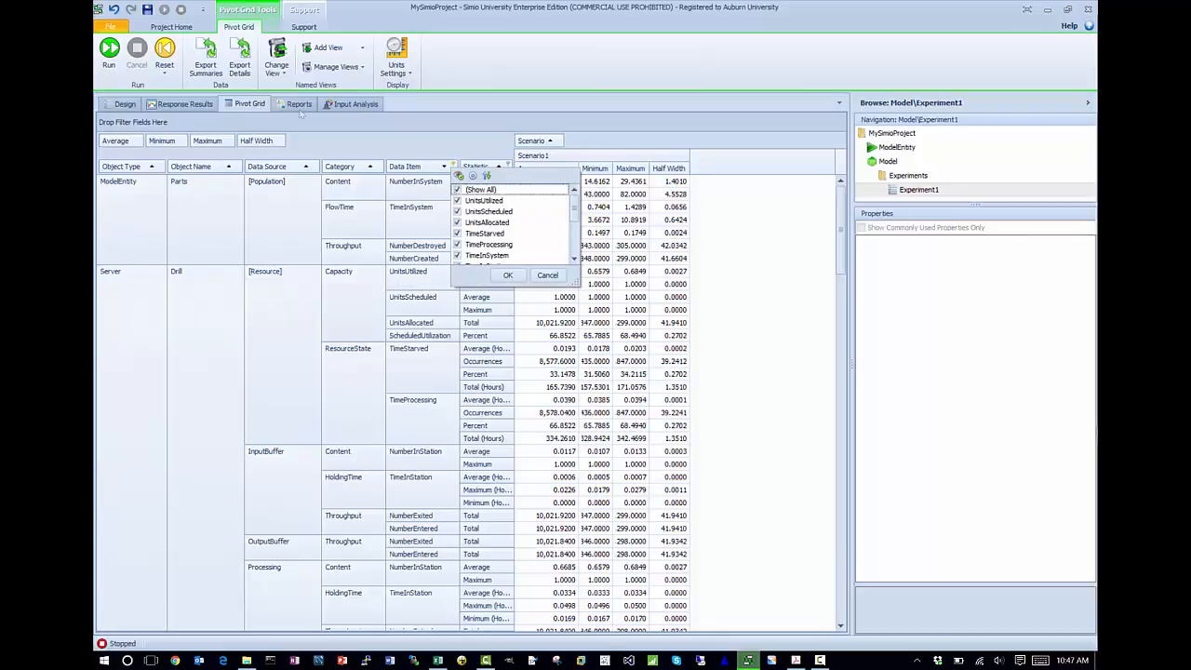
click(458, 189)
scroll(477, 238, down, 3)
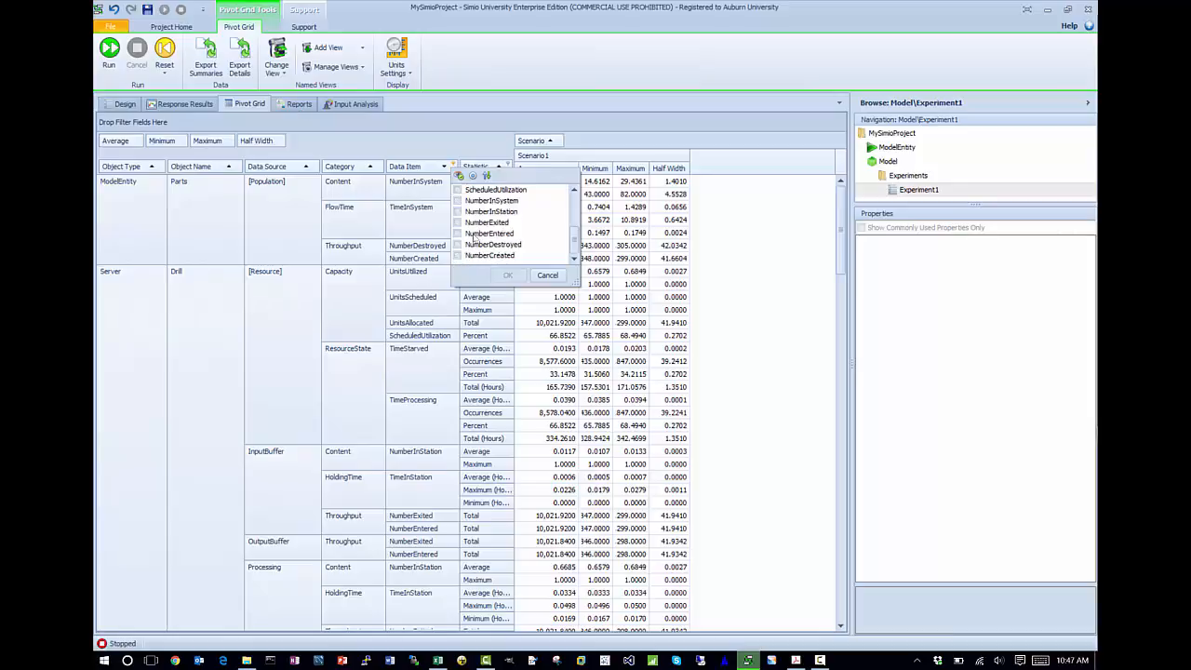
click(458, 201)
click(574, 191)
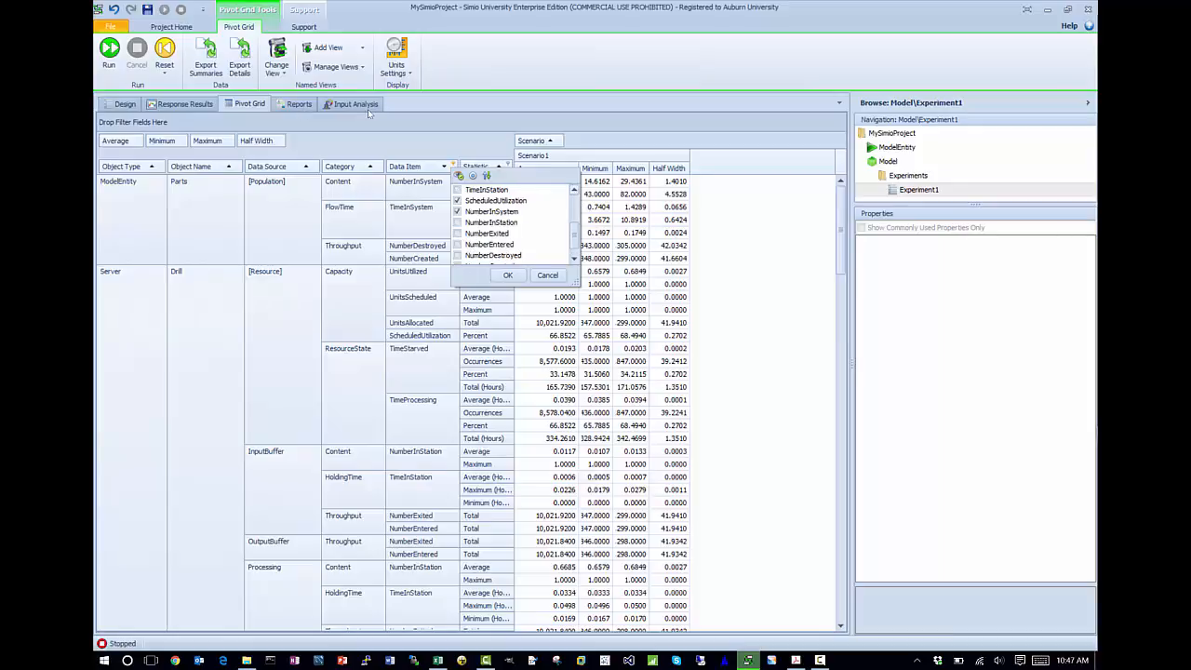
click(574, 191)
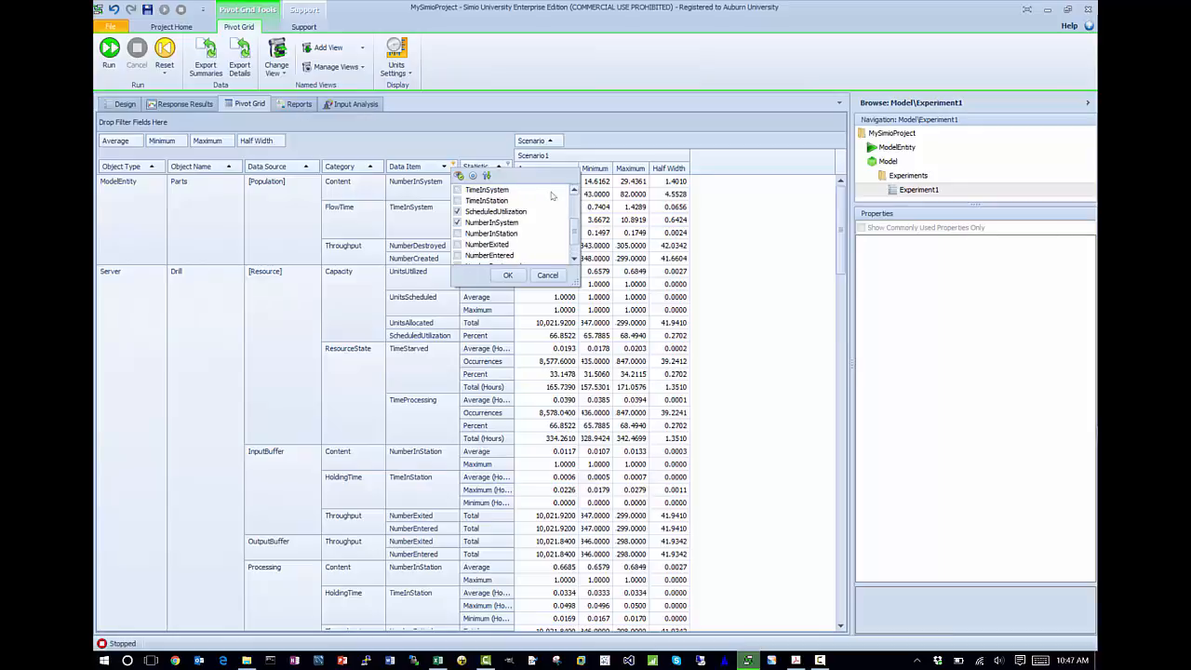
click(457, 190)
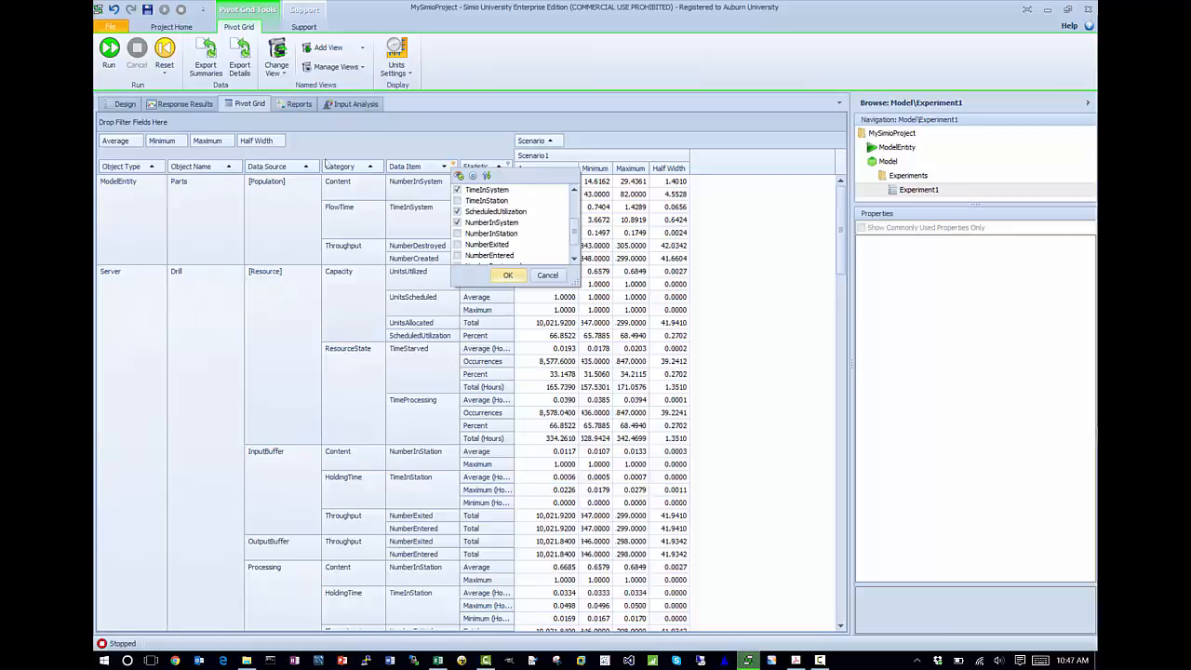
click(508, 274)
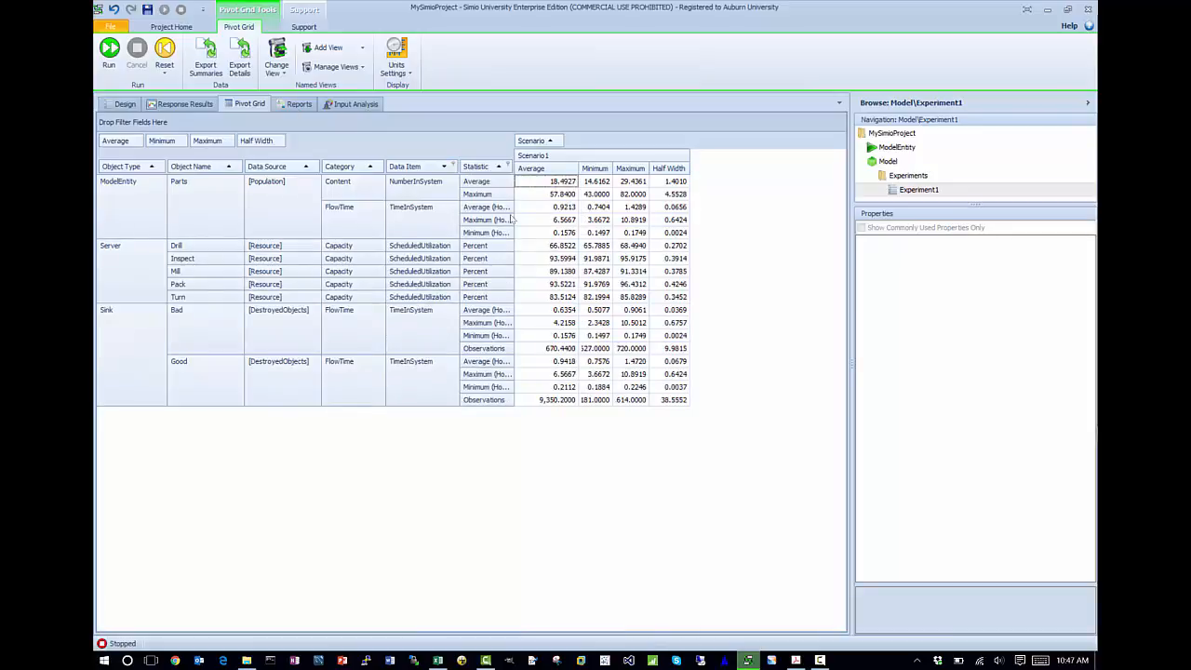
Filter the pivot grid's Statistic field to Average, Average (Hours) and Percent only.
click(508, 165)
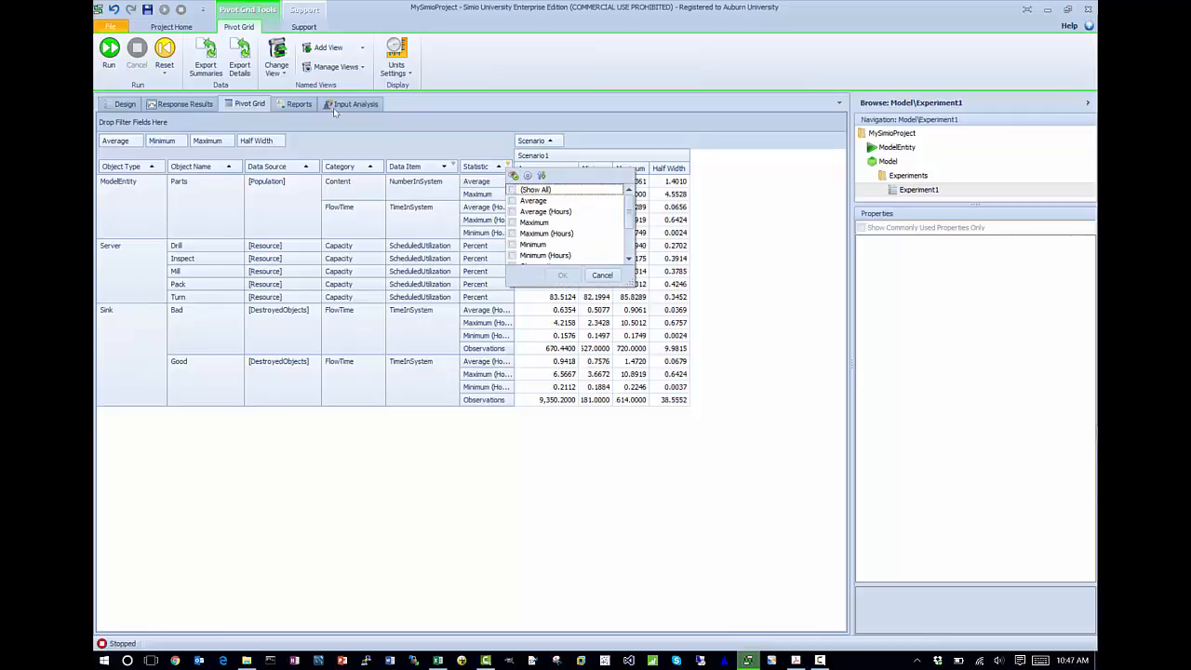
click(512, 189)
click(512, 200)
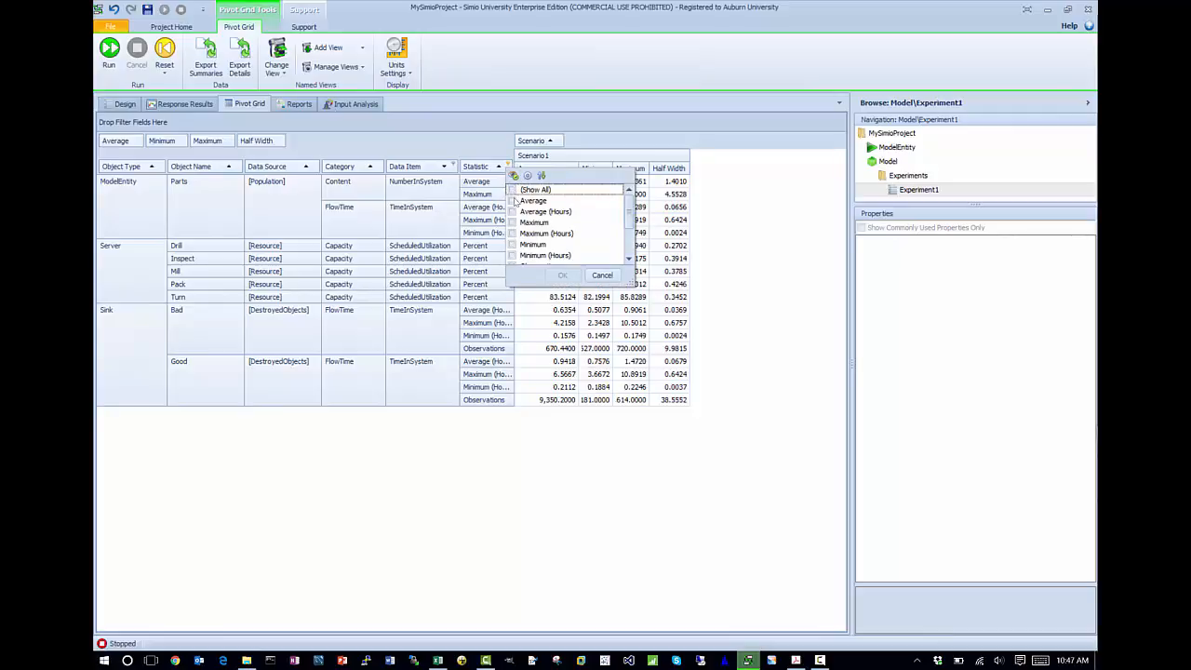
click(629, 259)
click(629, 258)
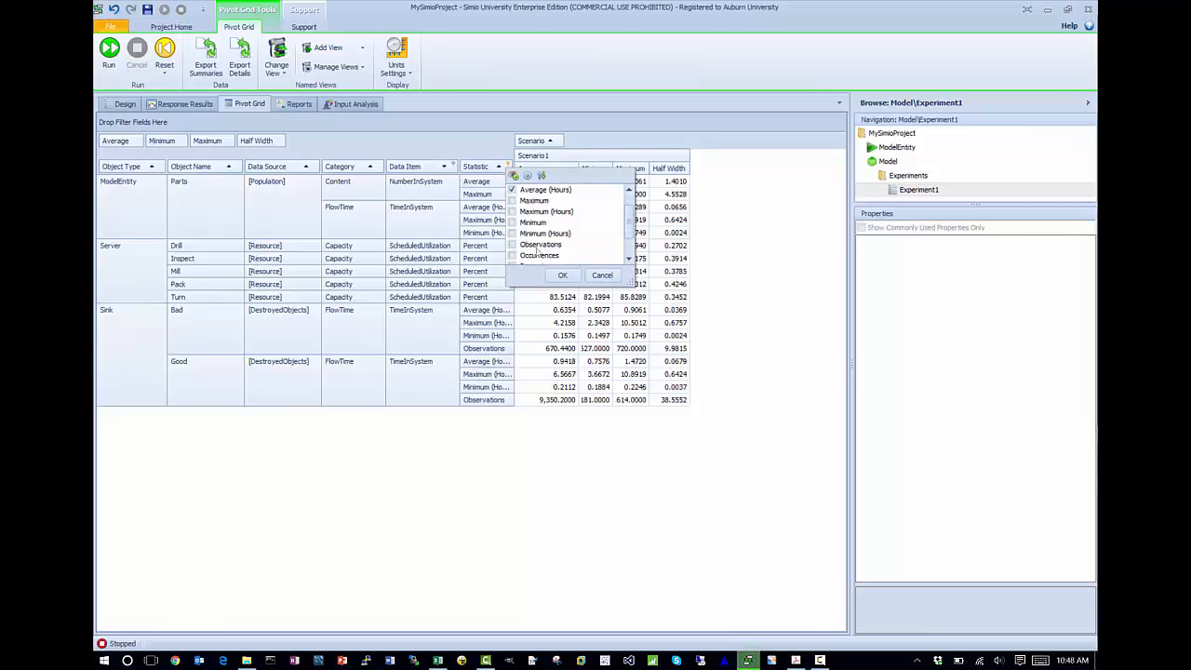
click(628, 259)
click(511, 255)
click(563, 274)
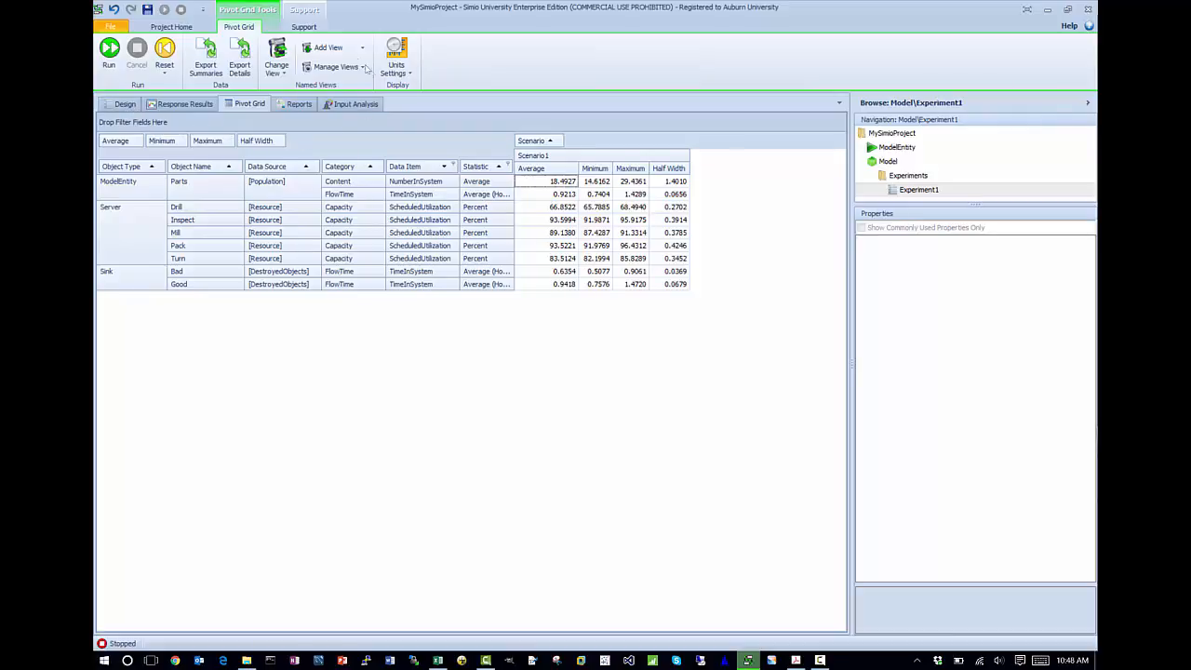
Save the filtered pivot grid as a named view called QueueingStuff and return to the model's facility view.
click(327, 47)
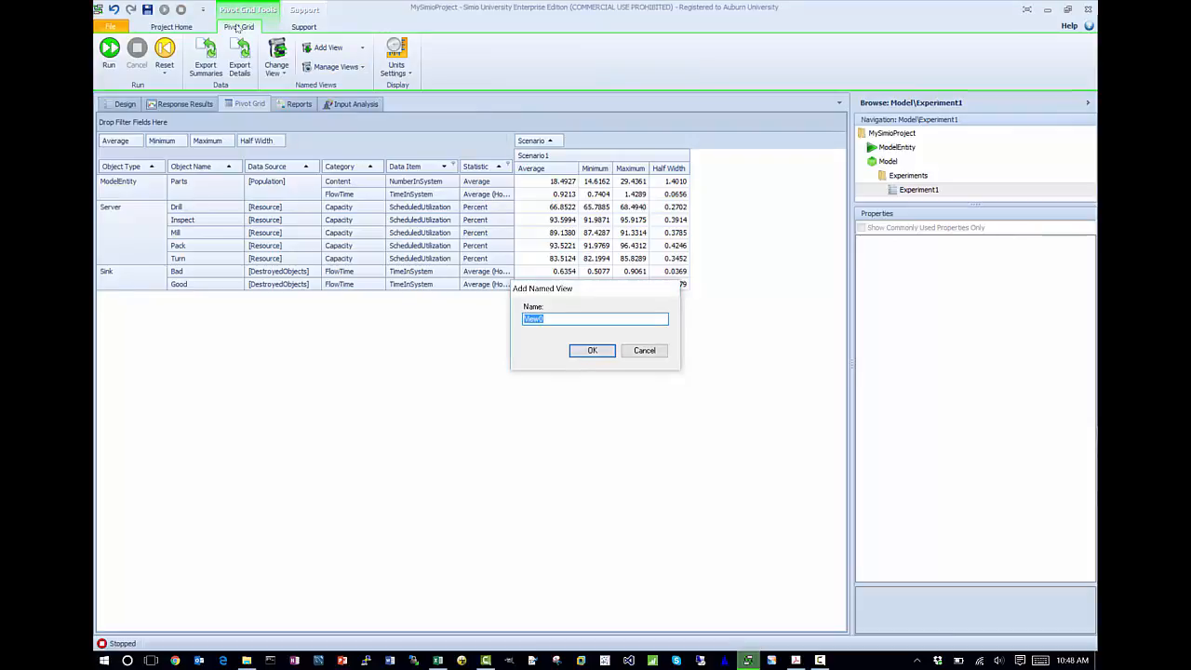
text(QueueingStuff)
key(Return)
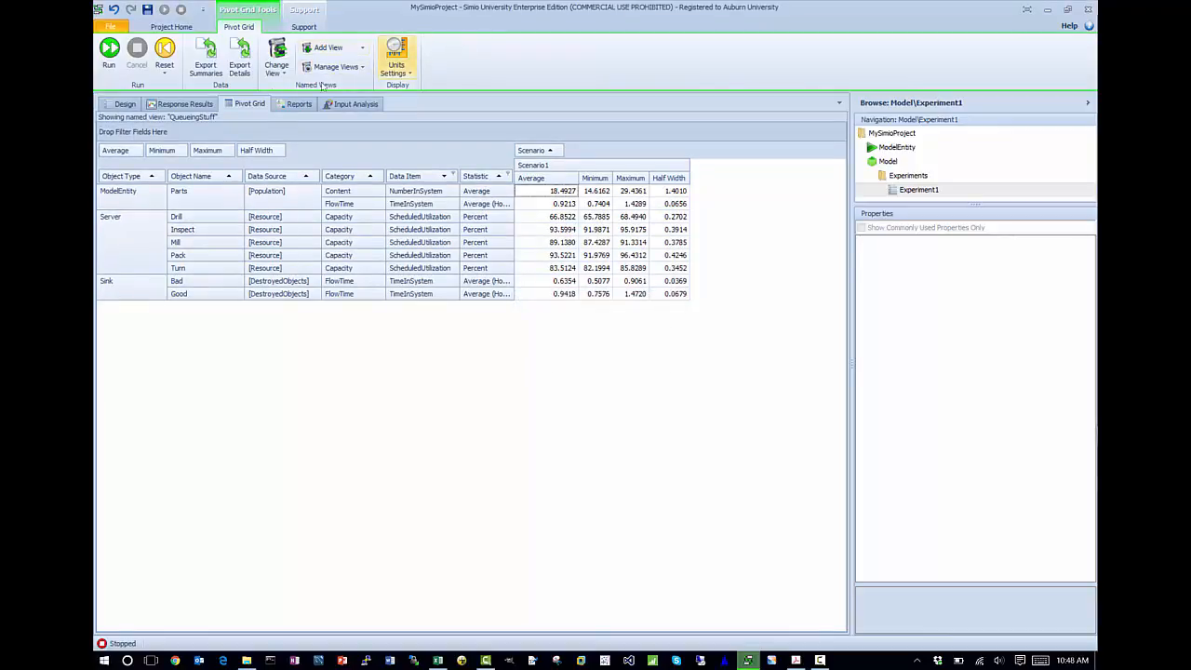
click(121, 102)
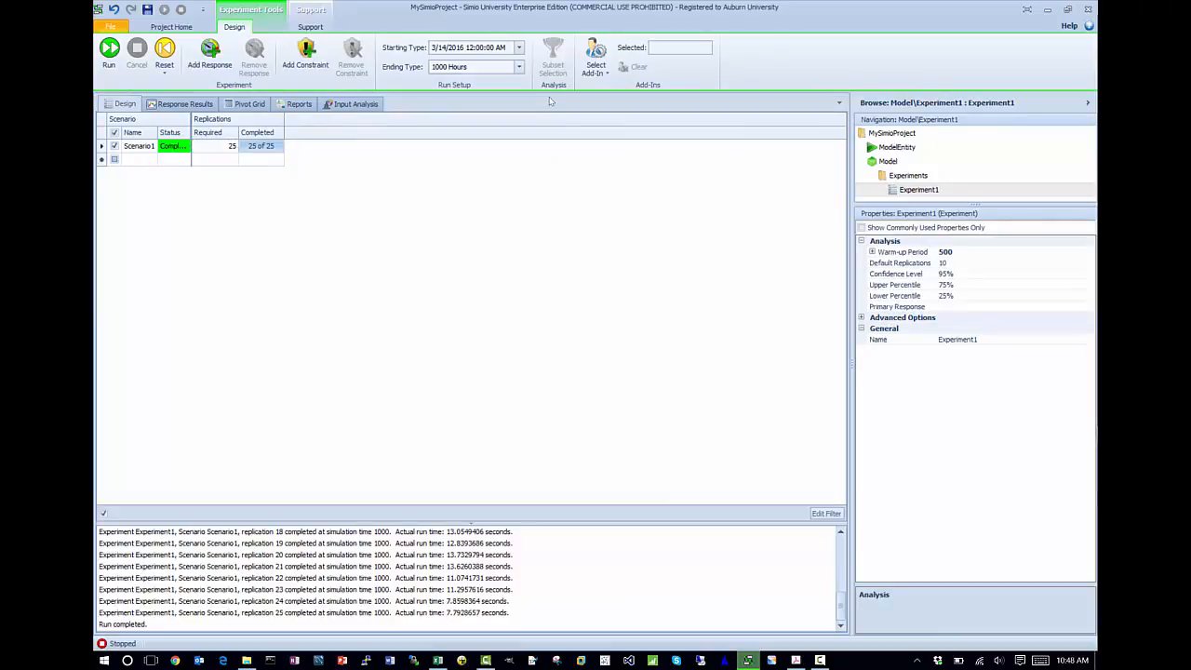
click(887, 163)
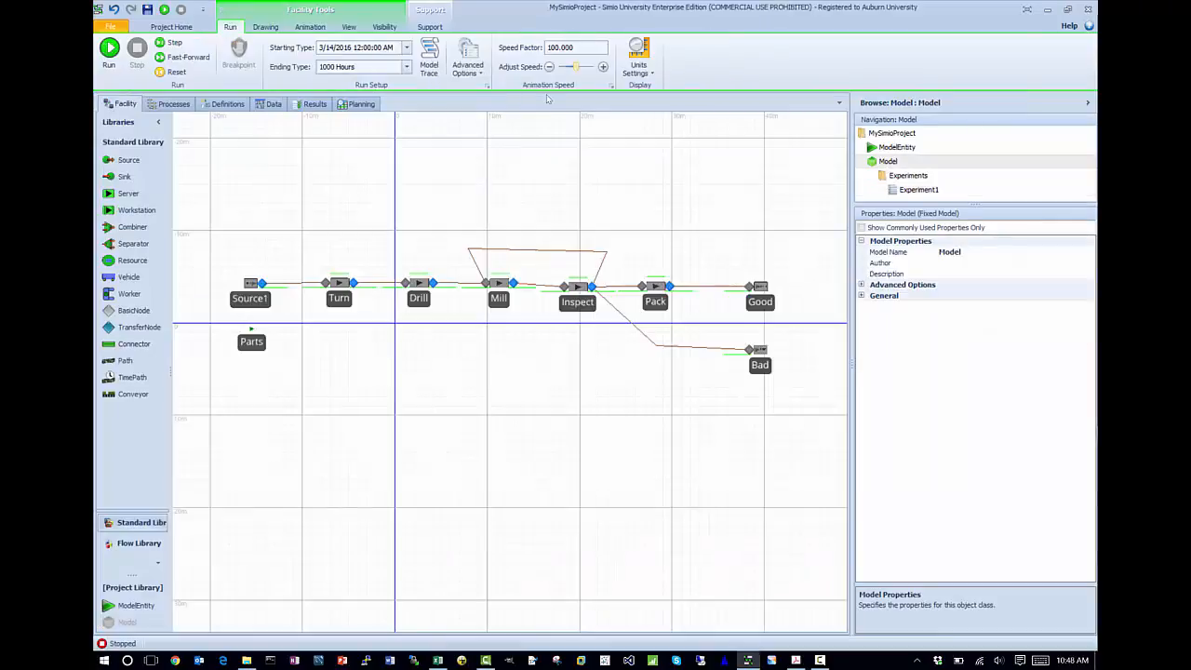